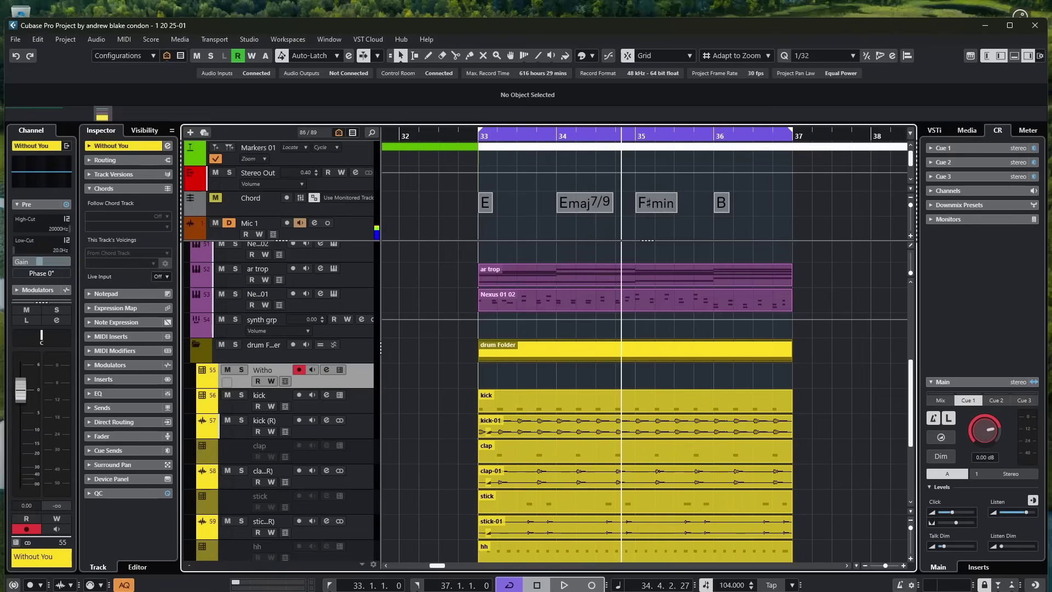
Step: Select the kick track, show only it with Ctrl+Shift+H, then show all tracks again
click(365, 402)
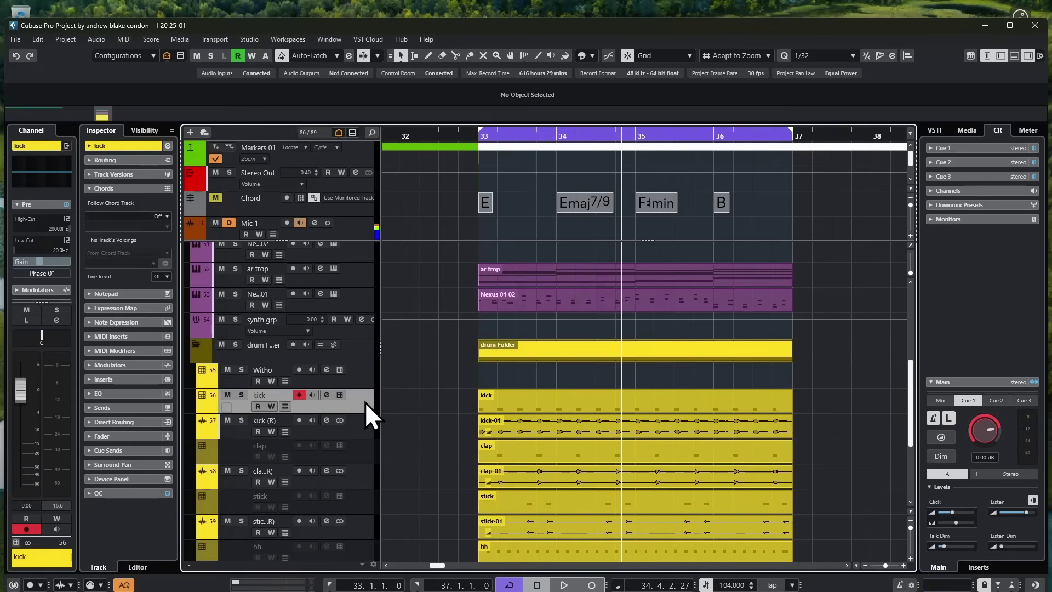
key(ctrl+shift+h)
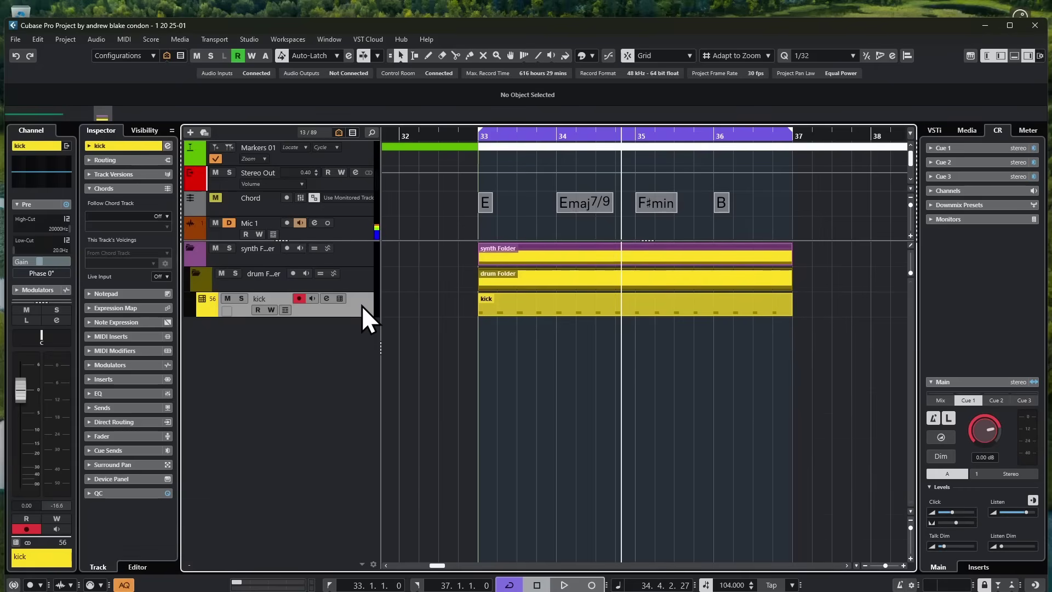
key(ctrl+shift+h)
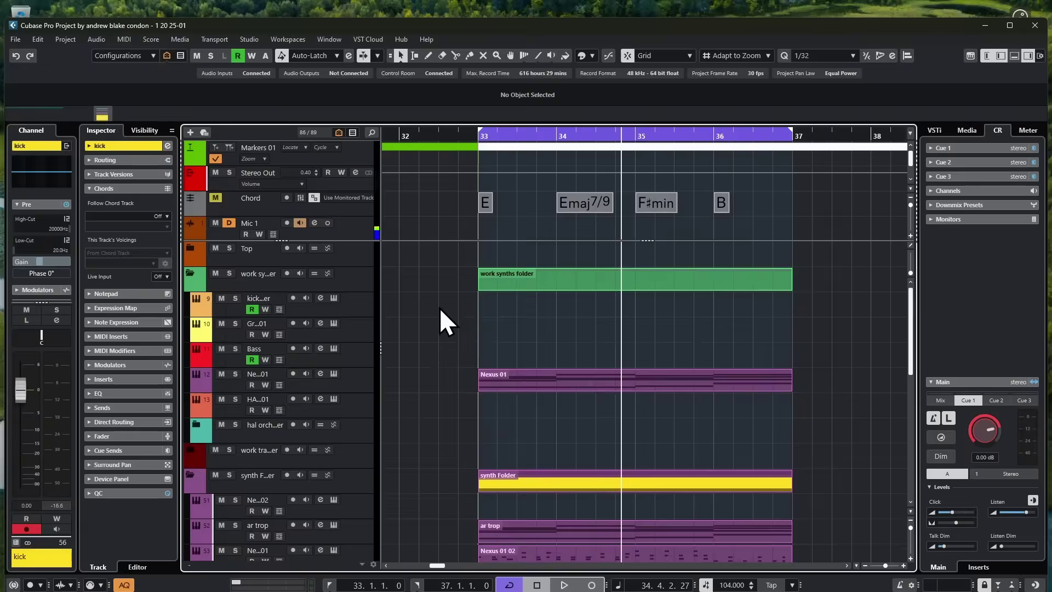
scroll(436, 340, down, 10)
scroll(436, 340, up, 10)
Step: Select the stick (R) track and show only it with Ctrl+Alt+H
click(356, 359)
scroll(410, 386, down, 10)
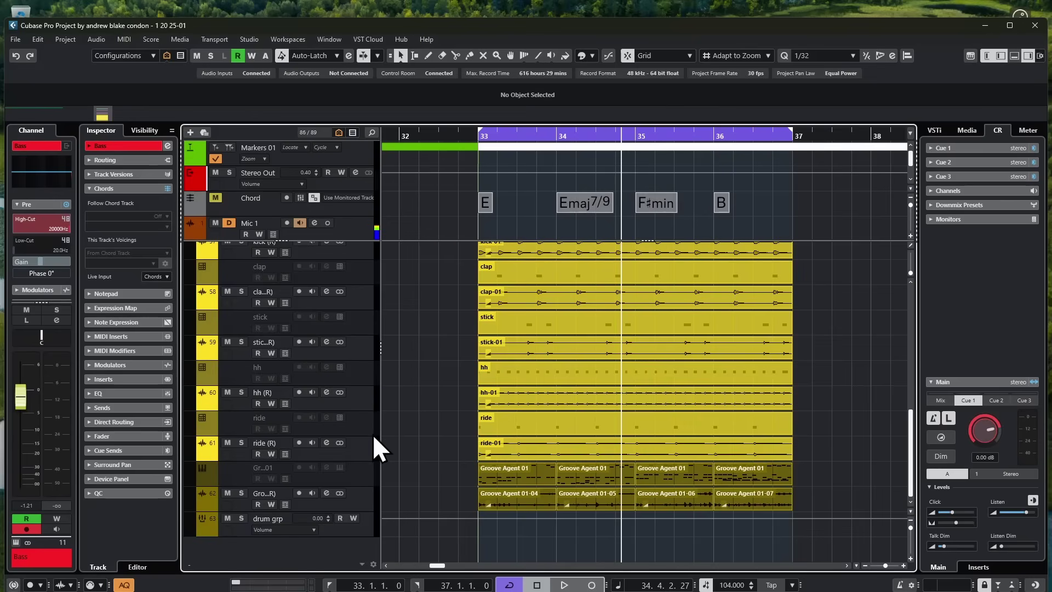
click(409, 362)
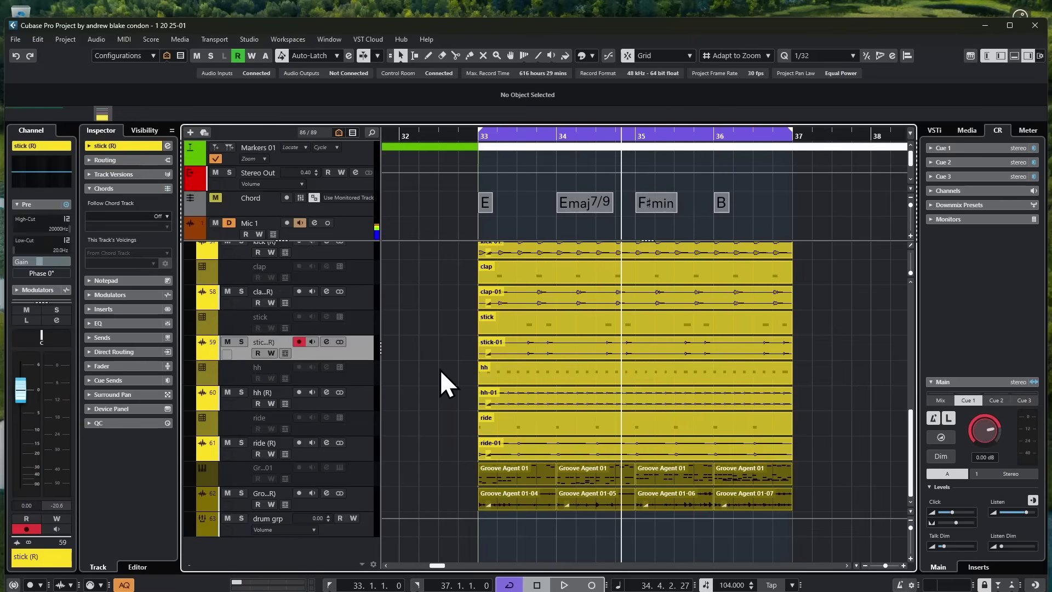
key(ctrl+alt+h)
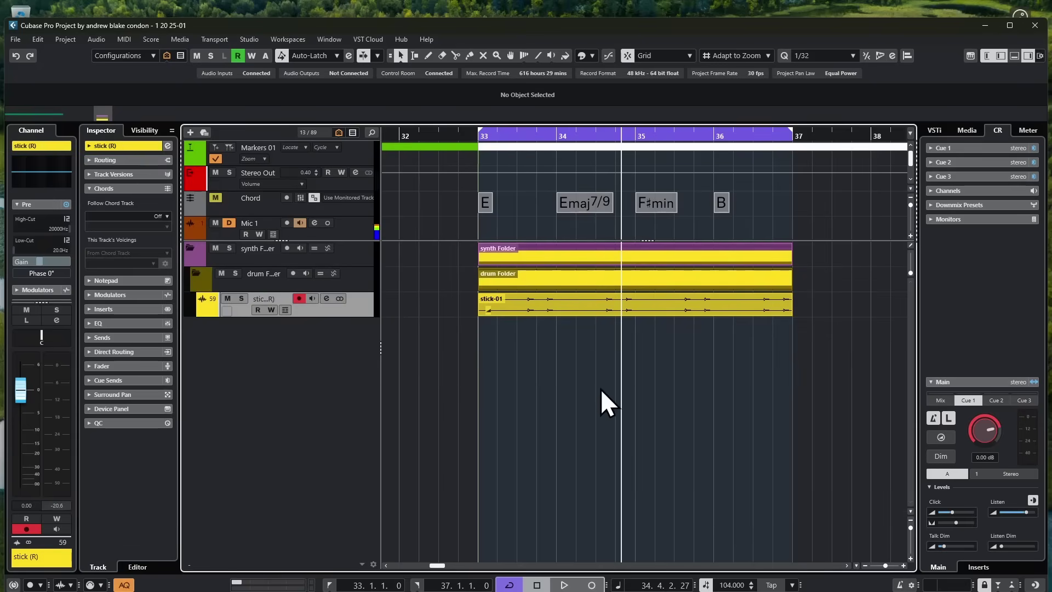
Step: Open and close the chord pads, then show all tracks again with Ctrl+Shift+F
click(1013, 56)
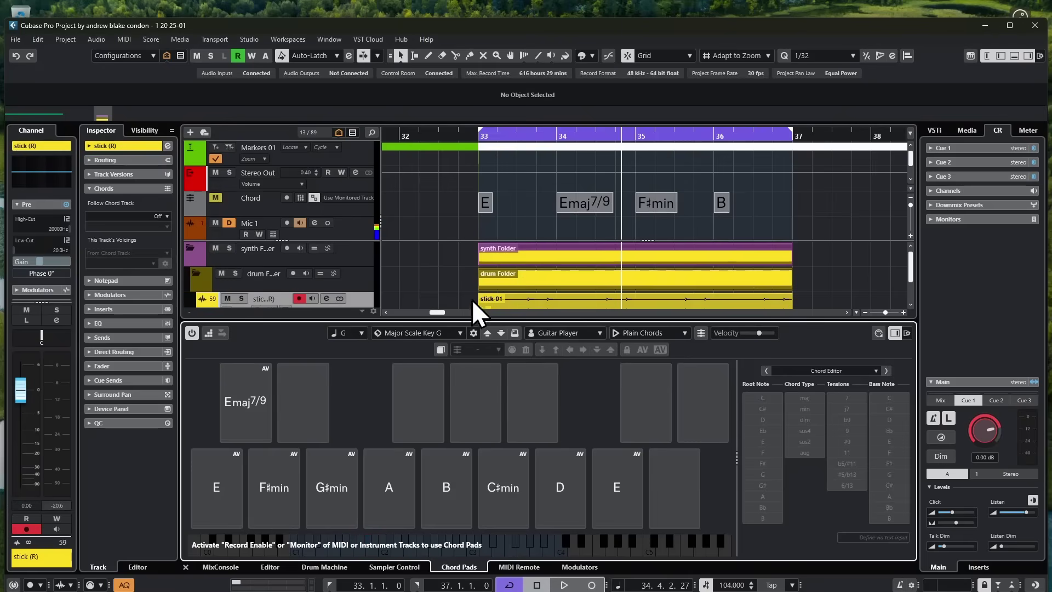
scroll(383, 284, up, 1)
scroll(387, 284, down, 1)
scroll(387, 284, down, 2)
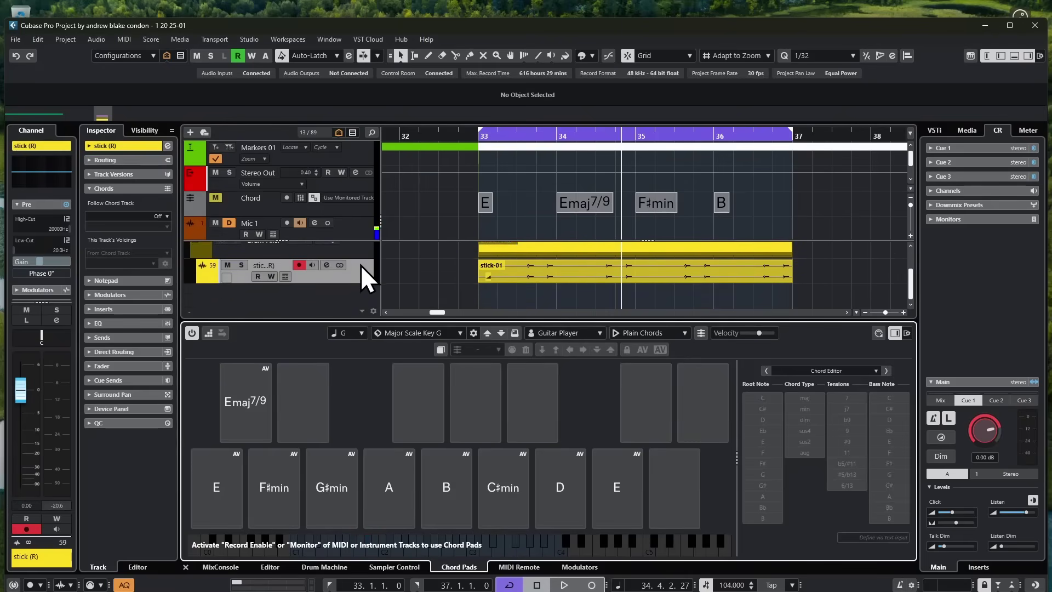
key(ctrl+alt+e)
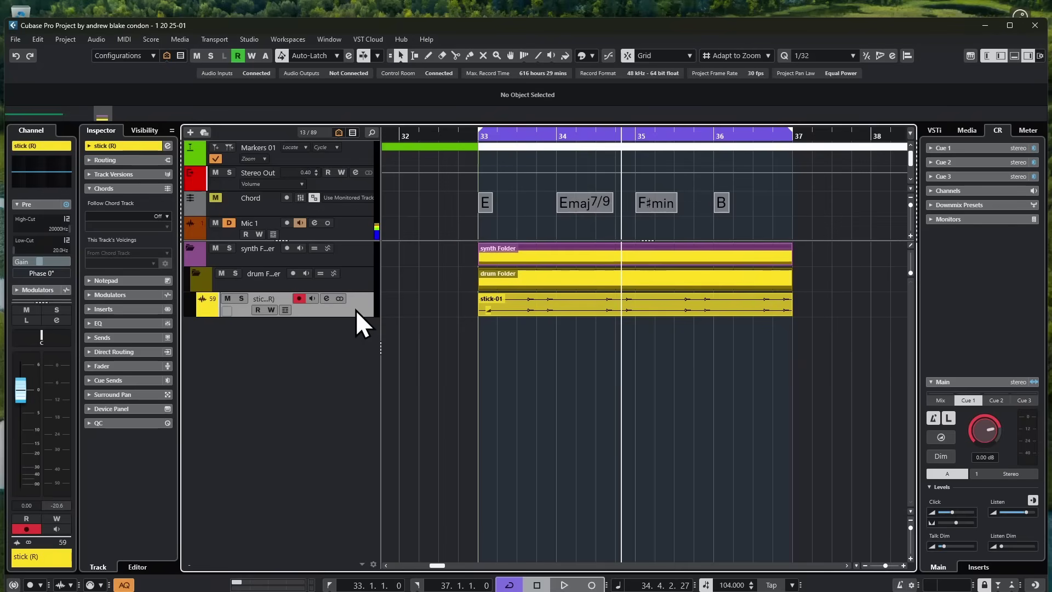
key(ctrl+shift+f)
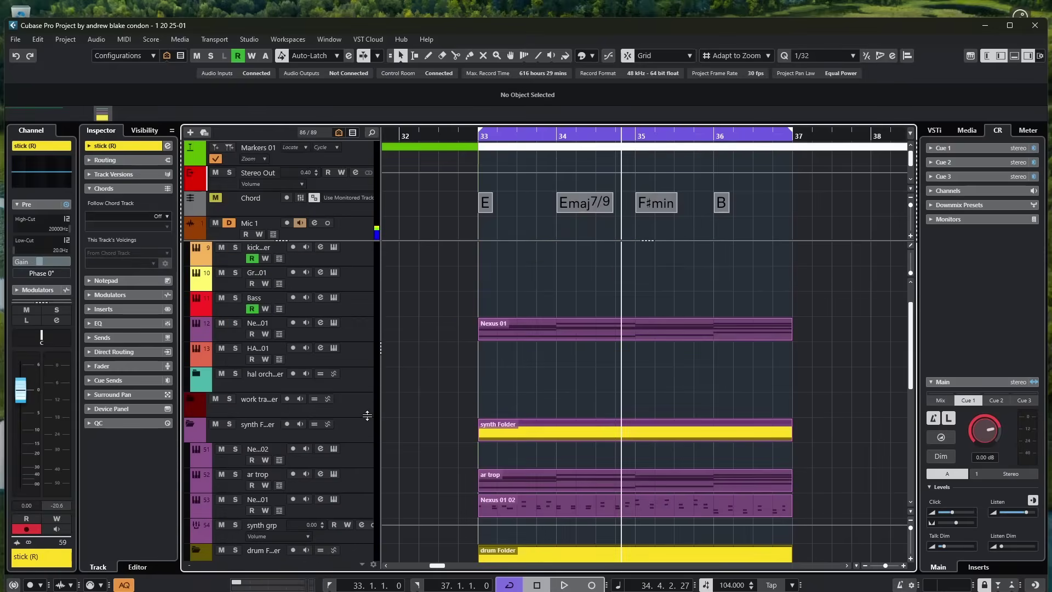
Step: Select the Bass track, show only it with Ctrl+H, then restore all tracks
click(363, 356)
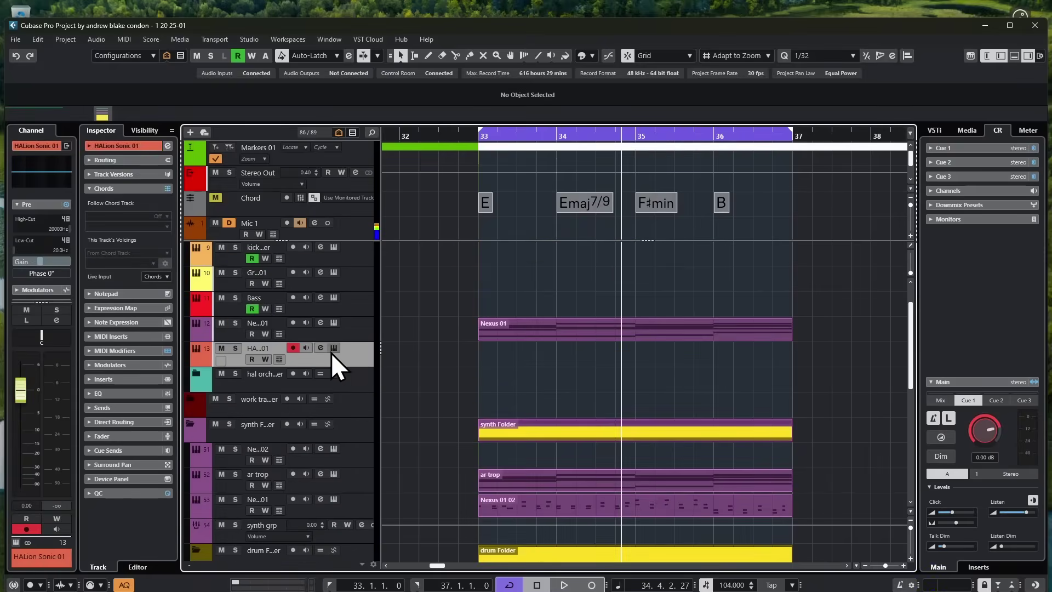
click(366, 275)
click(356, 430)
click(357, 456)
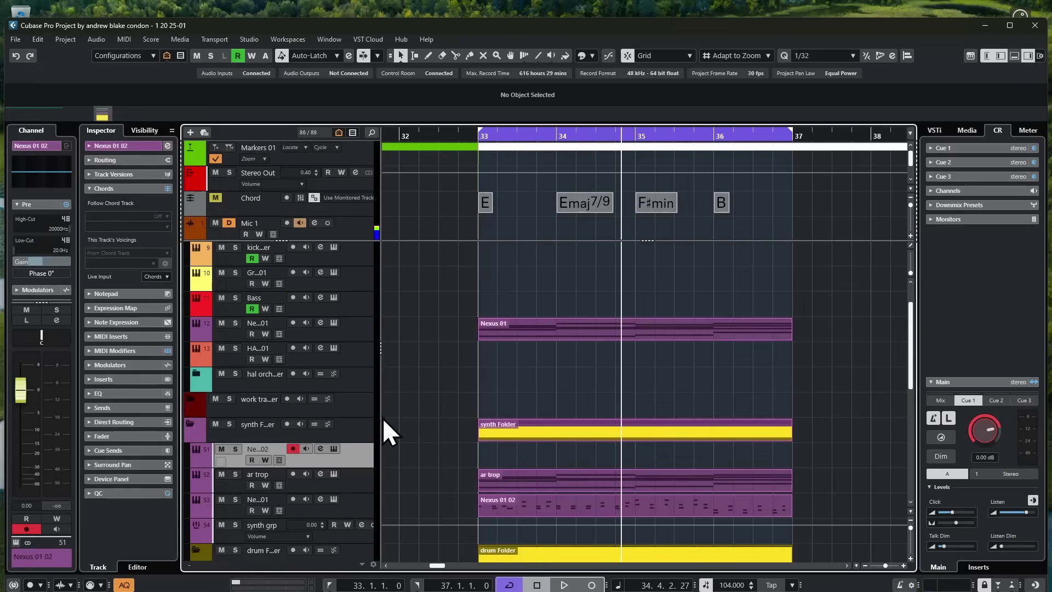
key(Up)
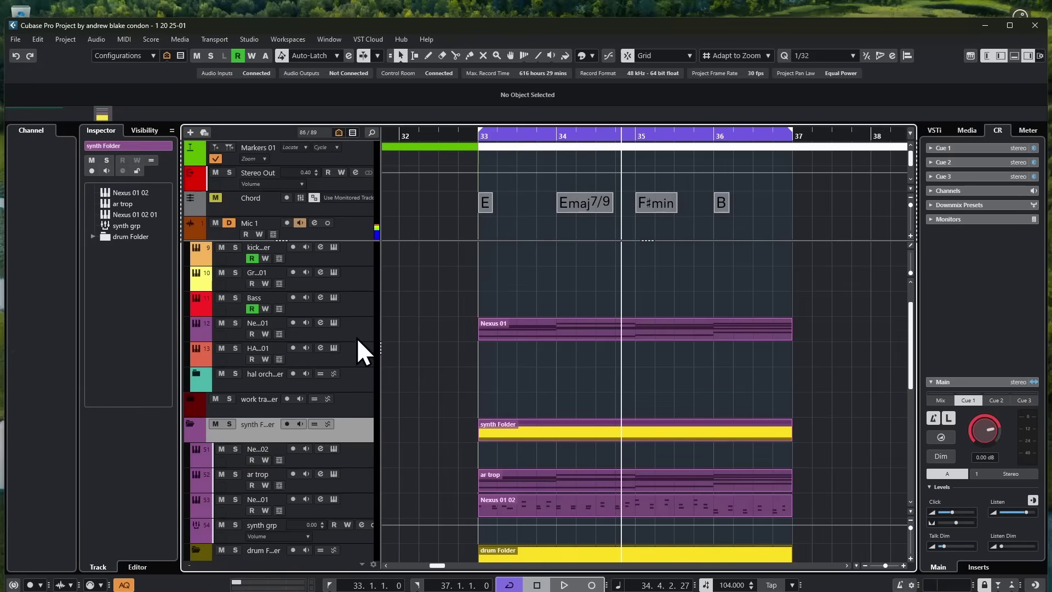
click(357, 308)
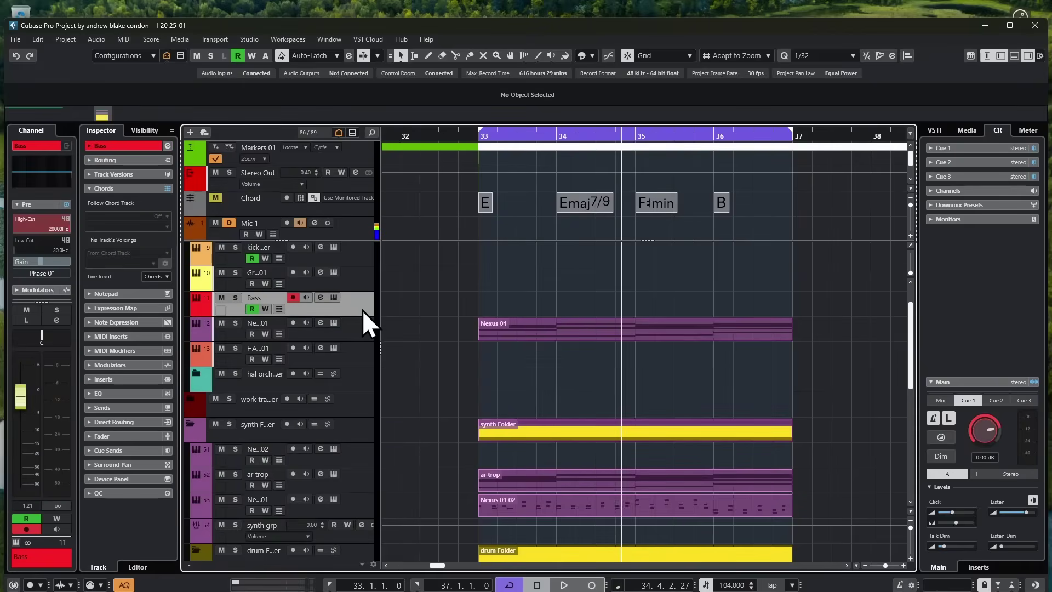
key(ctrl+h)
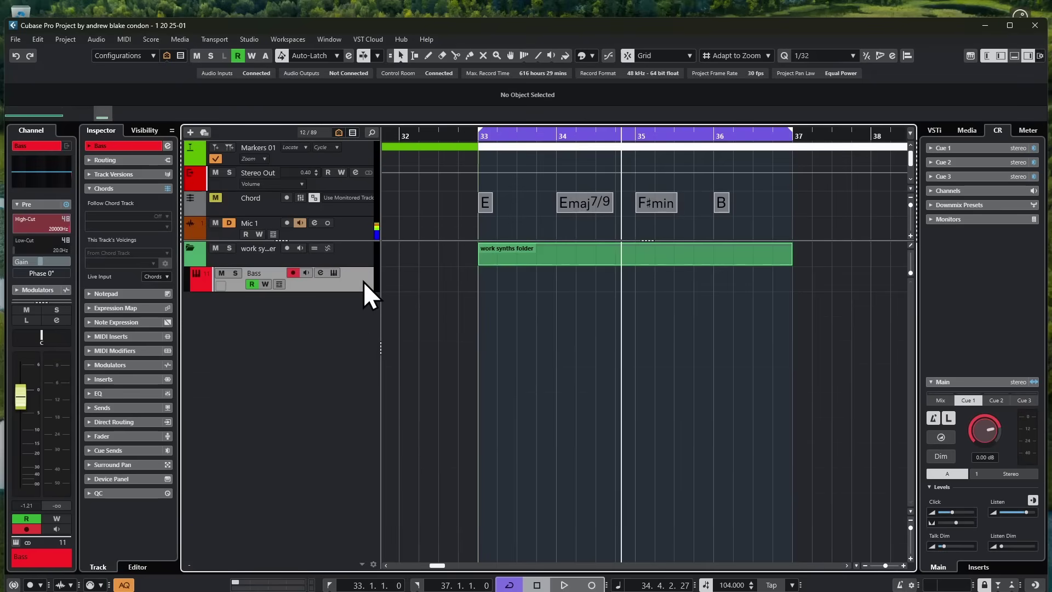
key(ctrl+h)
scroll(410, 362, down, 5)
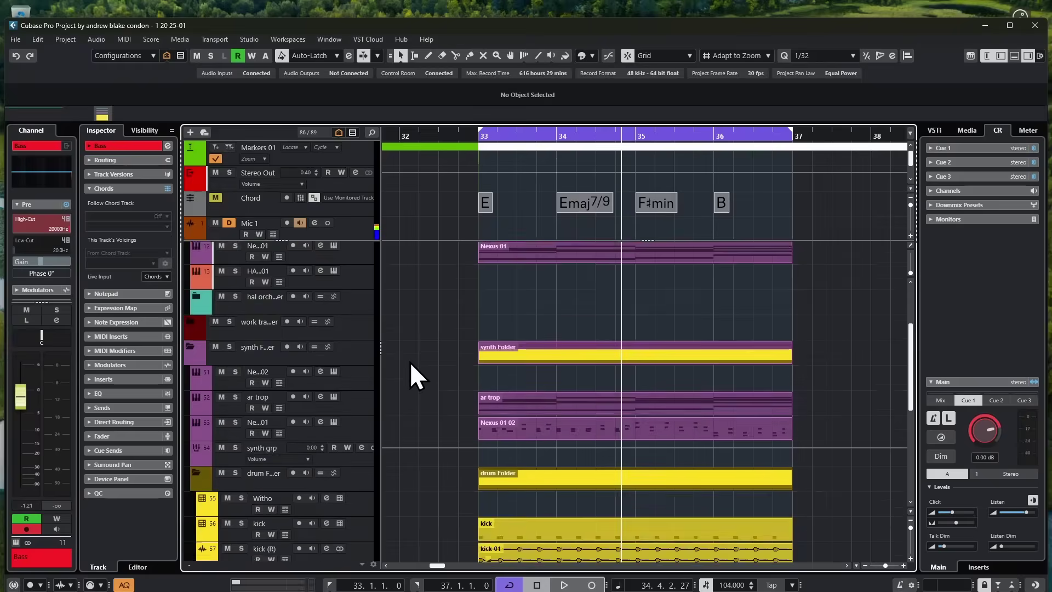
scroll(410, 362, up, 5)
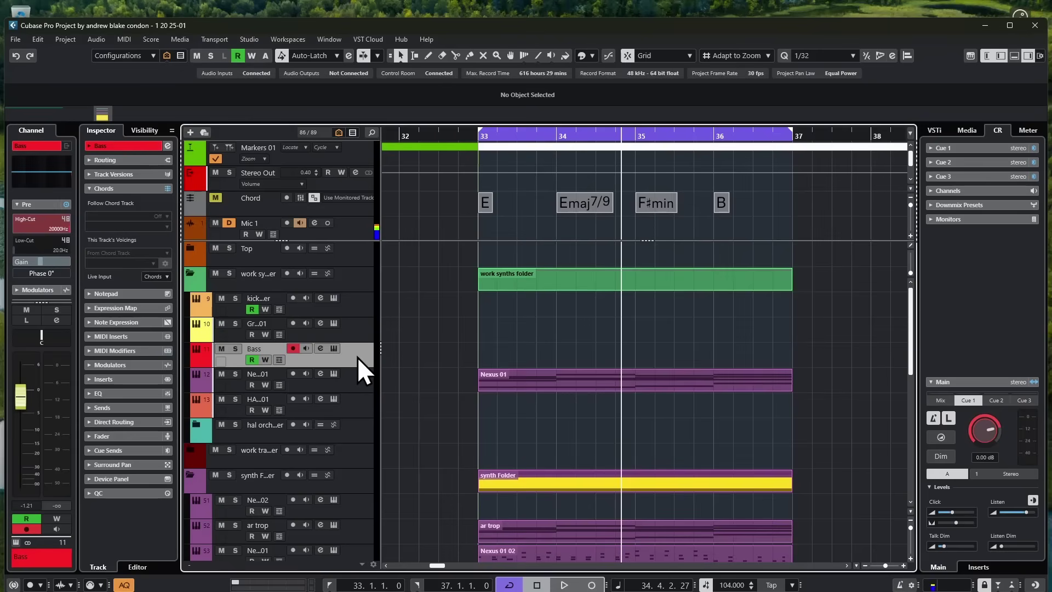
Step: Check the track visibility options and close them without changes
click(338, 133)
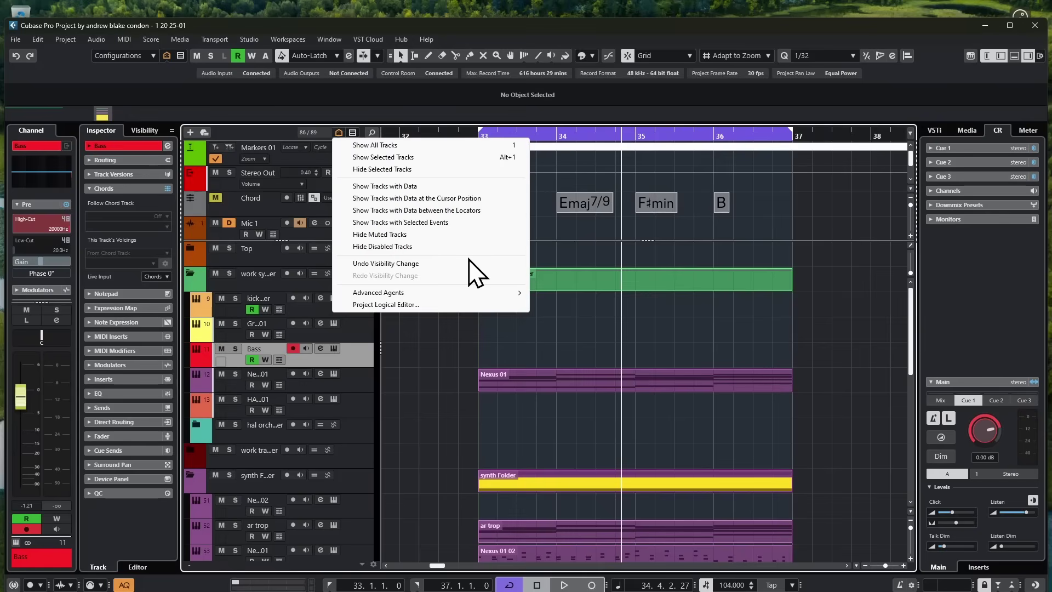
mouse_move(366, 293)
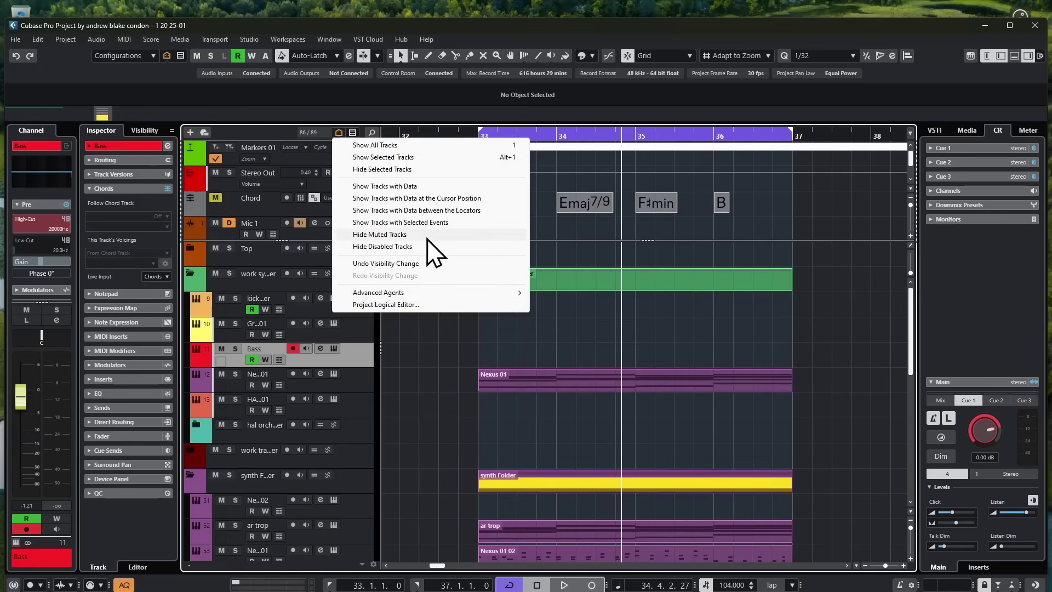
click(416, 376)
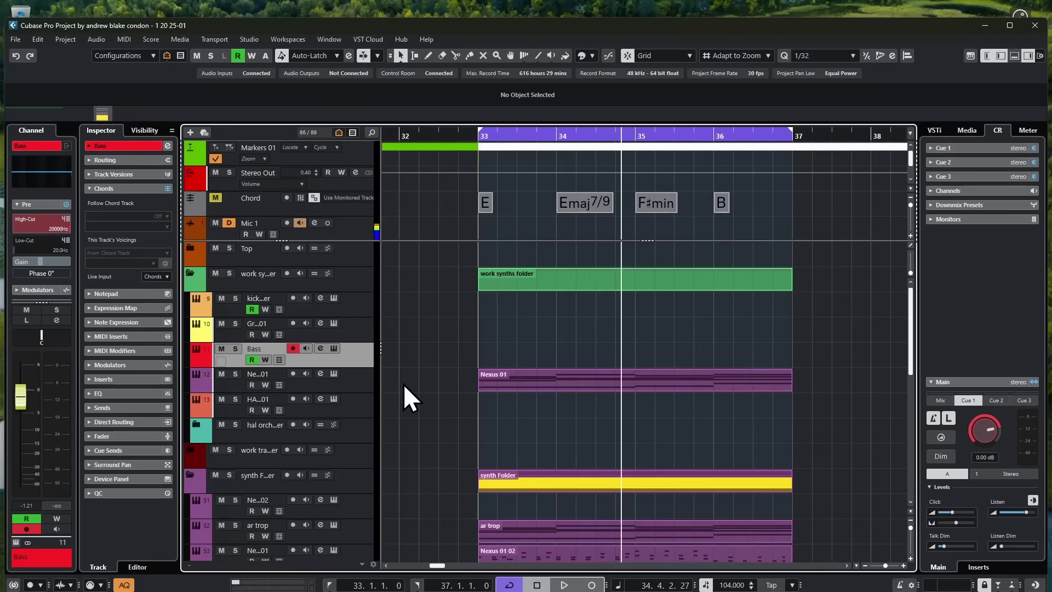
scroll(353, 376, down, 6)
scroll(353, 376, up, 3)
scroll(353, 376, down, 6)
Step: Select the stick, kick (R) and Nexus 01 02 01 tracks in turn
click(354, 362)
scroll(373, 378, up, 2)
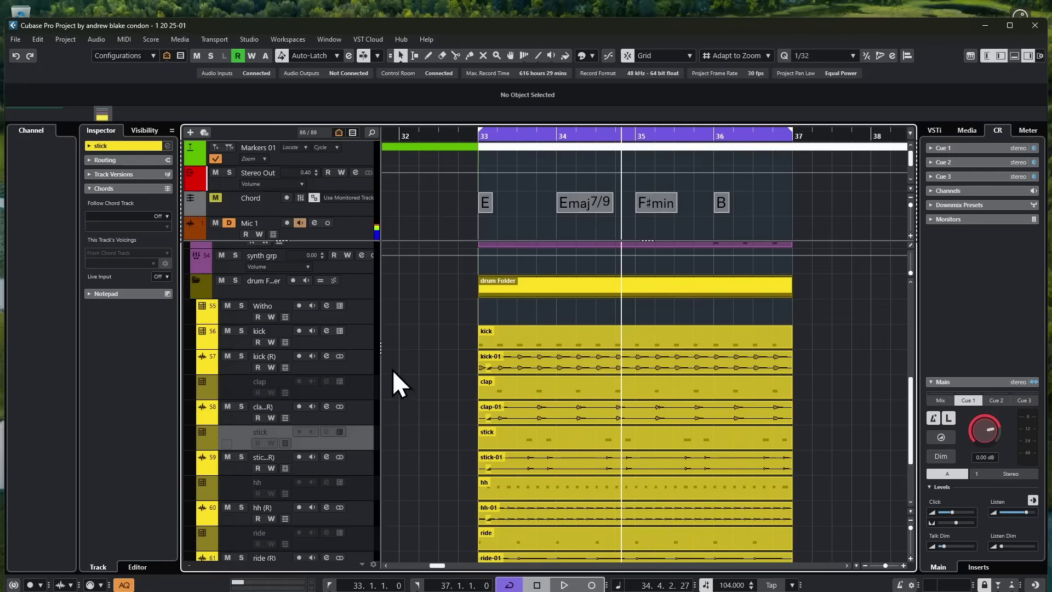
click(364, 362)
scroll(396, 317, up, 6)
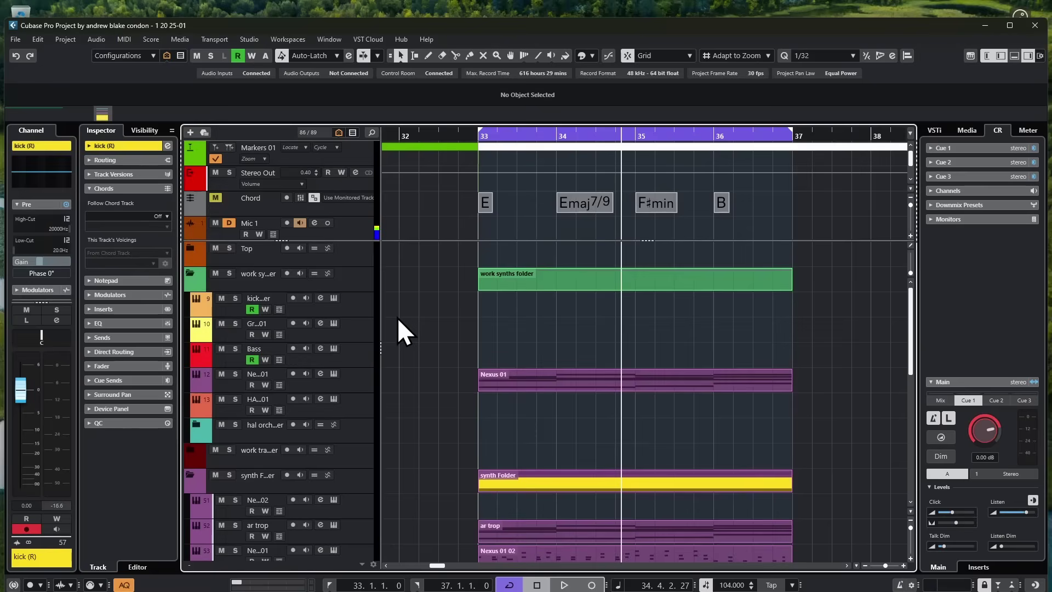
scroll(357, 311, down, 4)
click(358, 311)
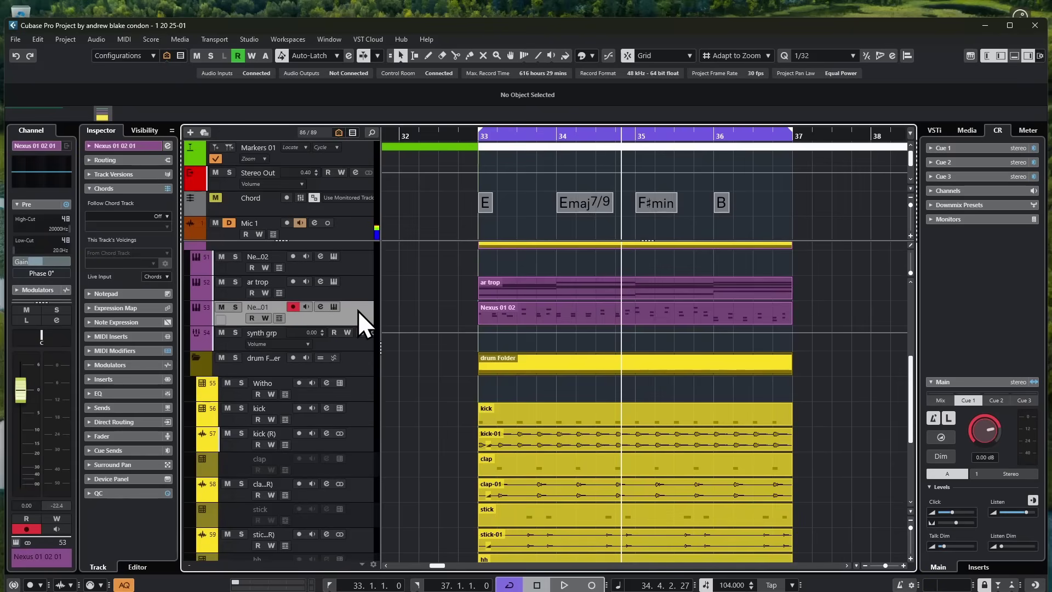
scroll(357, 311, up, 2)
Step: Recheck the visibility options while selecting the ar trop, synth Folder, work trax and Nexus 01 02 tracks
click(339, 132)
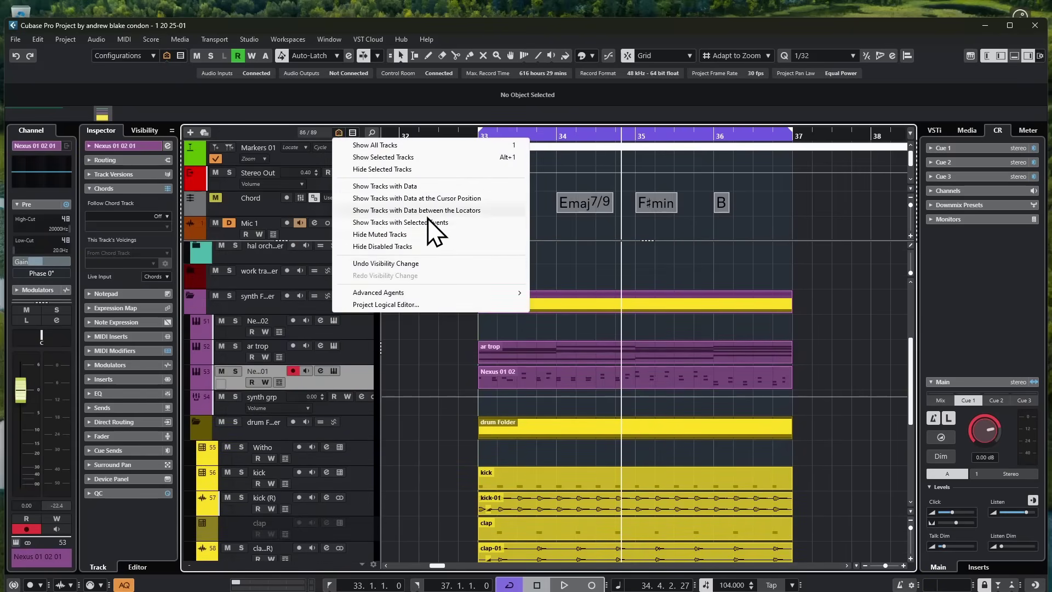
click(357, 352)
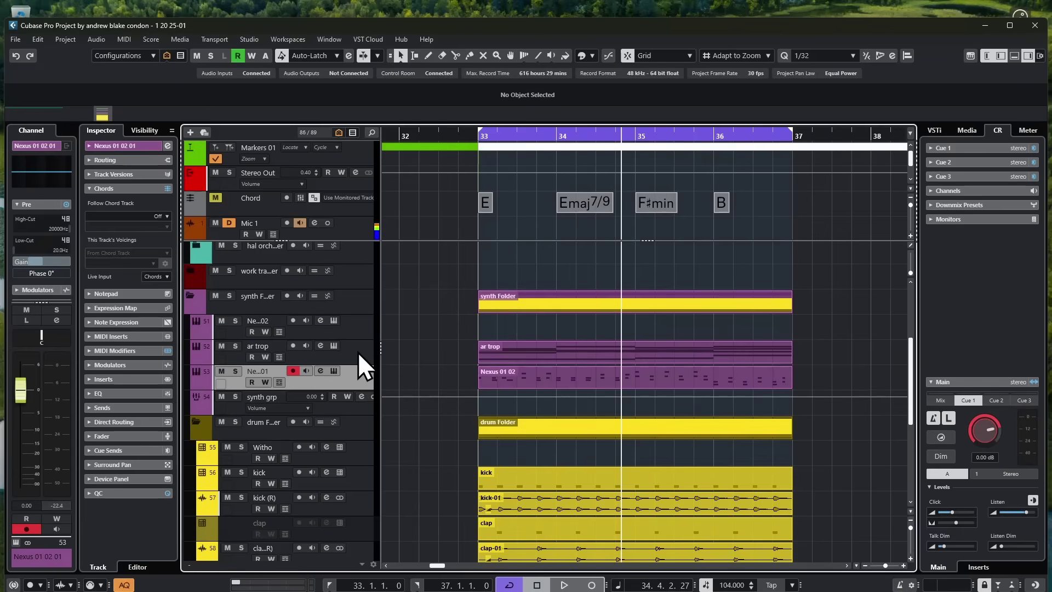
click(357, 351)
click(355, 290)
click(365, 278)
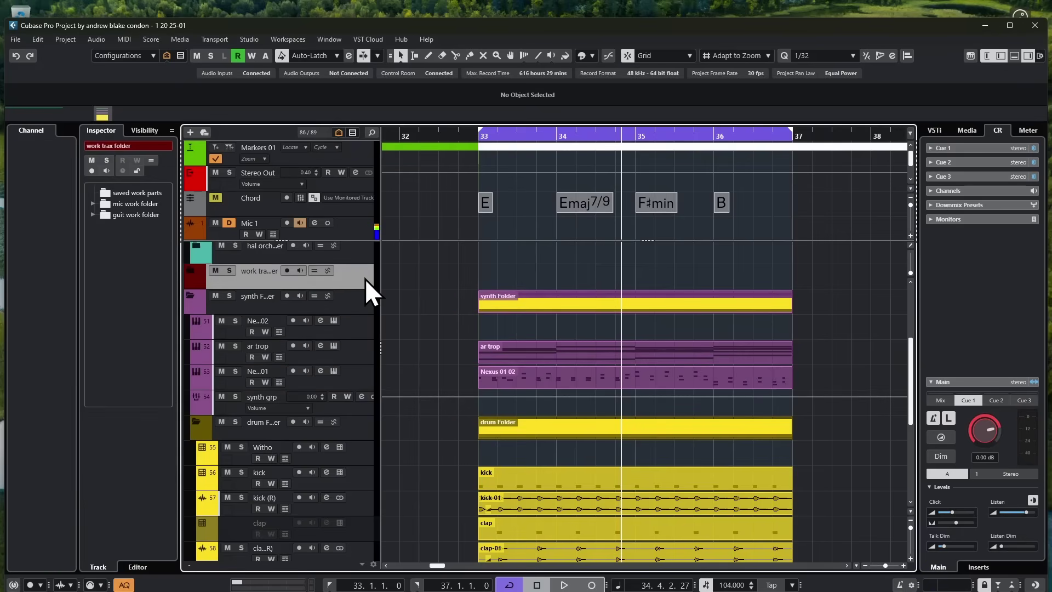
click(338, 132)
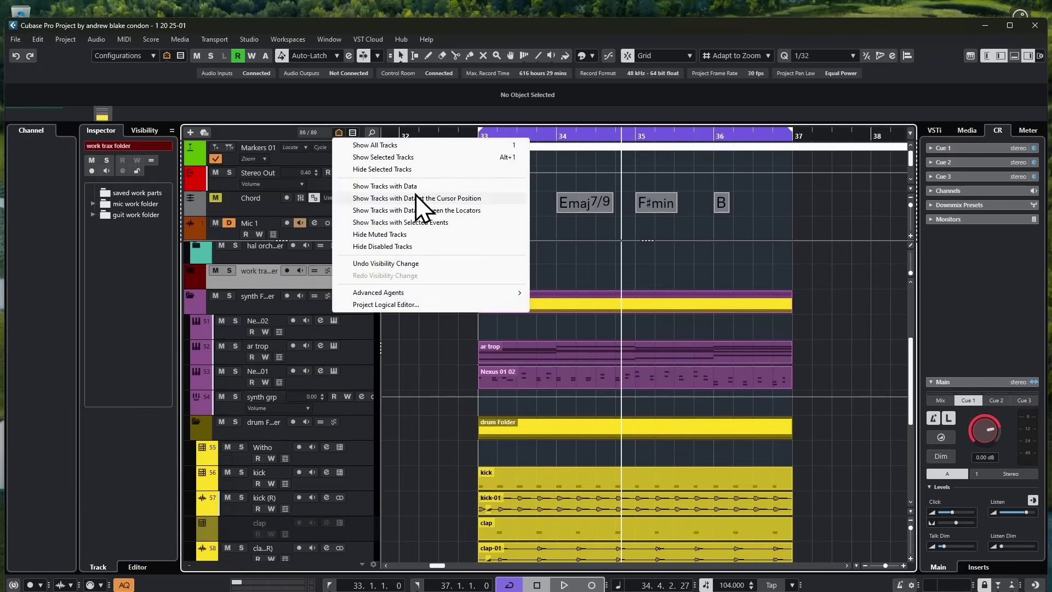
click(415, 343)
click(362, 328)
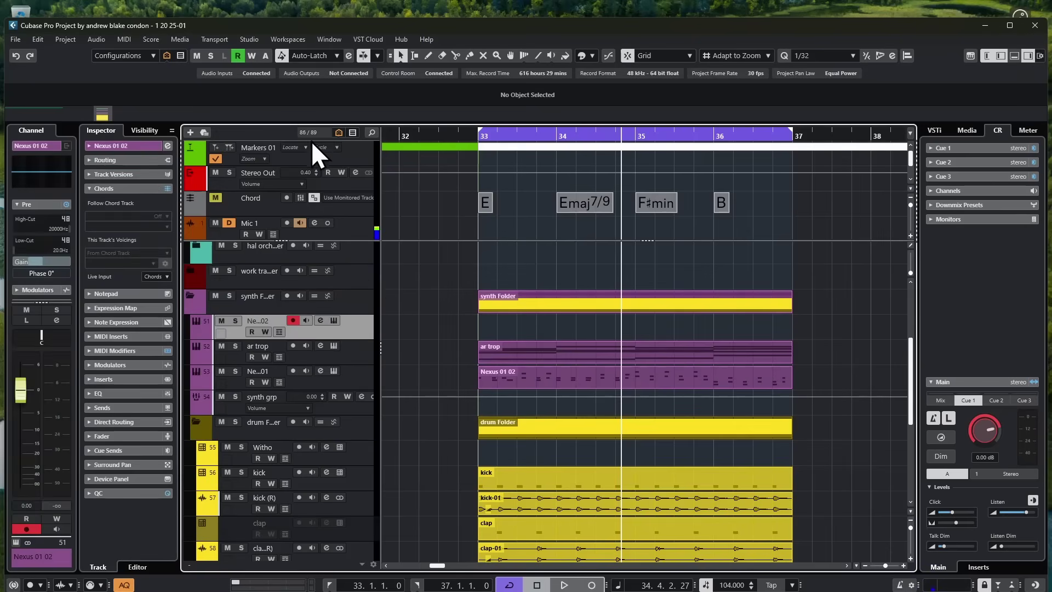
Step: Confirm Alt+1 for Show Only Selected Channels/Tracks in Key Commands
click(36, 39)
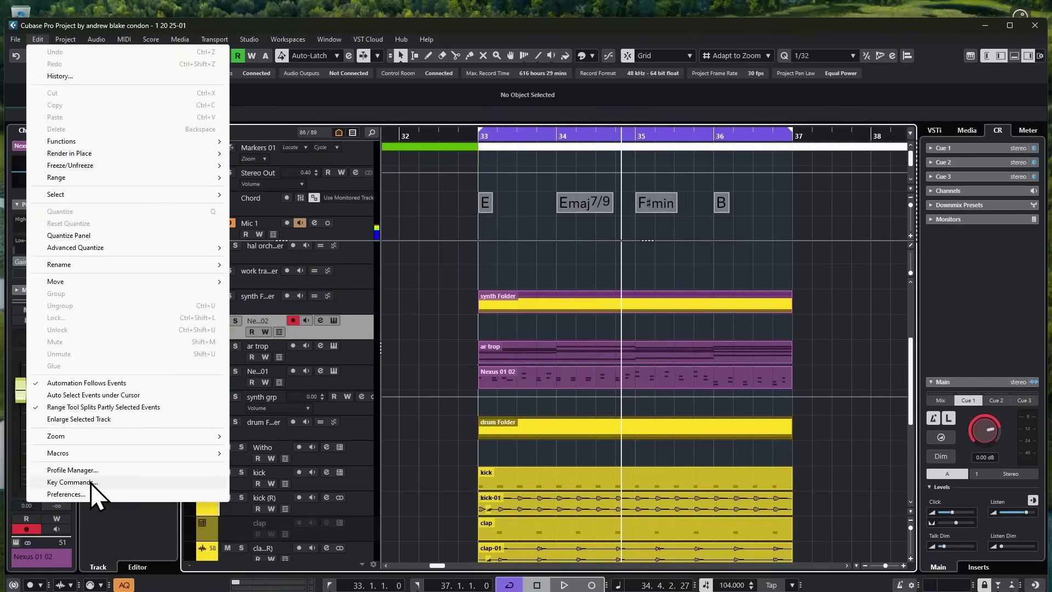
click(91, 482)
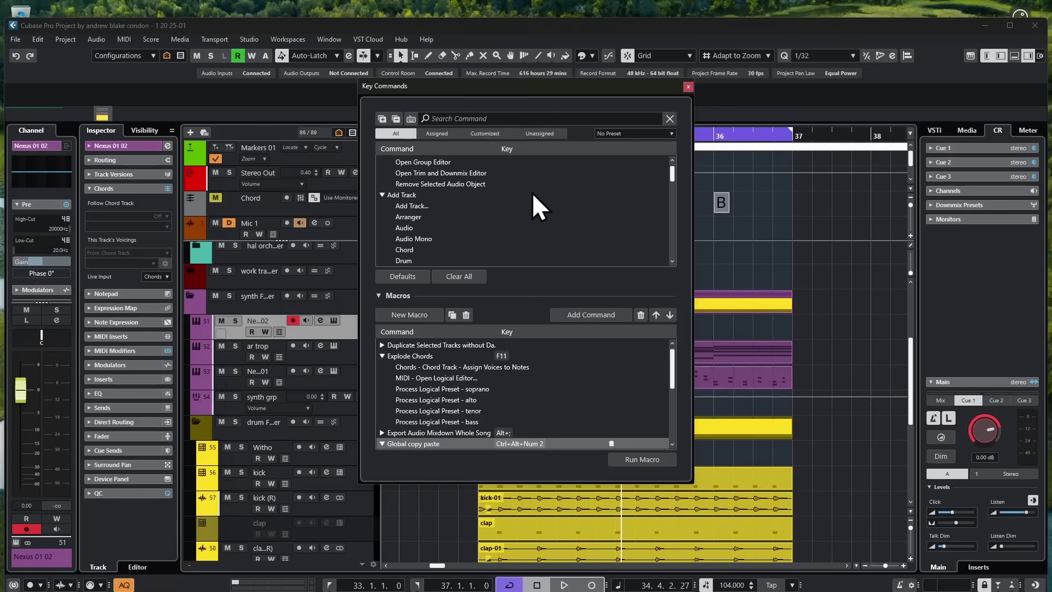
scroll(531, 192, down, 2)
scroll(531, 193, up, 3)
scroll(531, 192, down, 5)
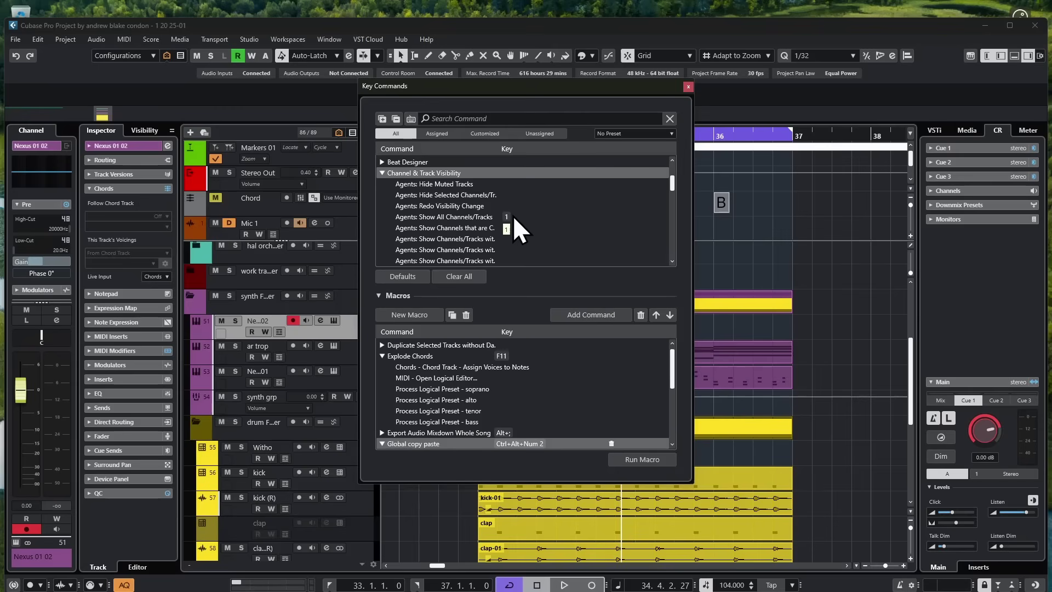
scroll(458, 215, down, 2)
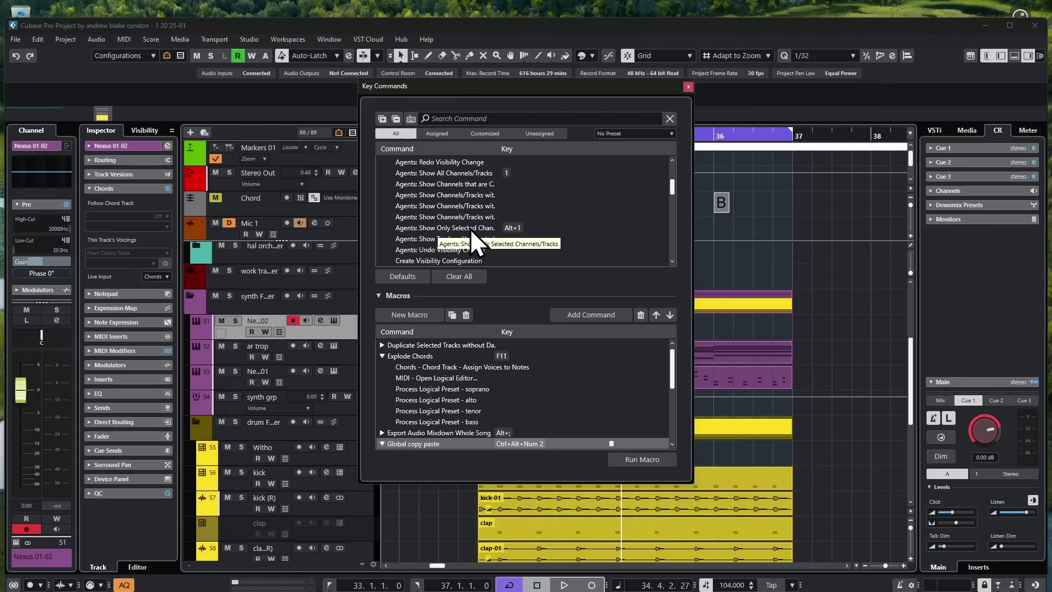
double_click(512, 228)
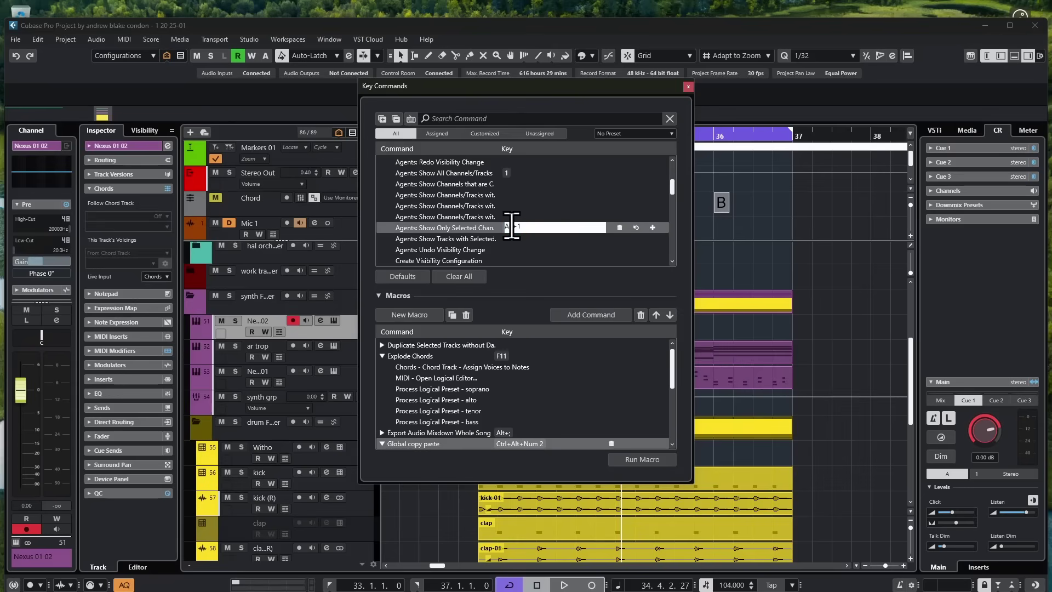
click(544, 210)
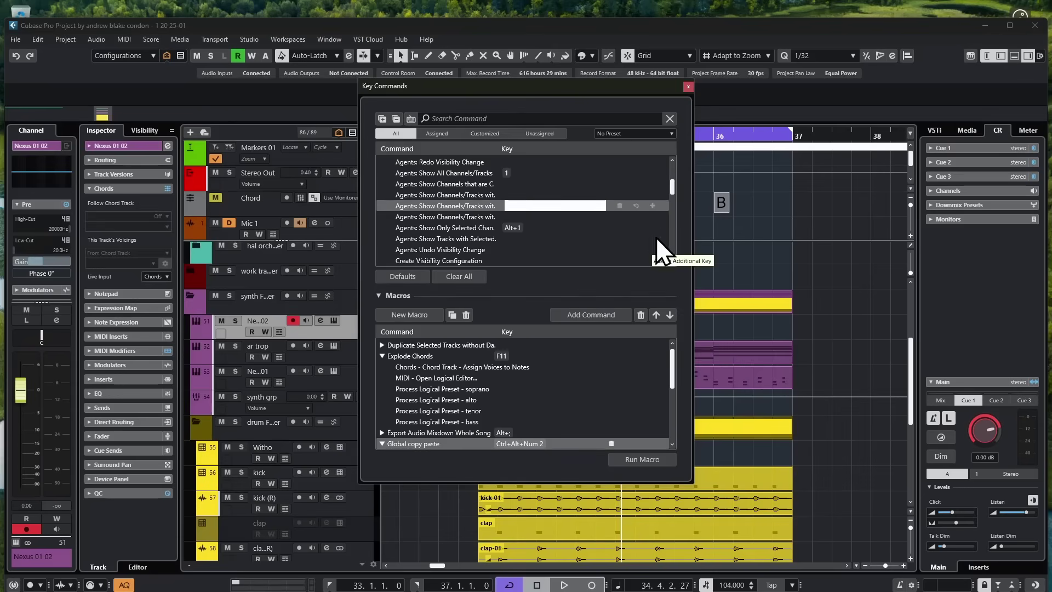
click(688, 86)
click(359, 305)
Step: Select the hh (R) track and toggle Alt+1 to show only it, then all tracks
scroll(359, 304, down, 5)
click(358, 402)
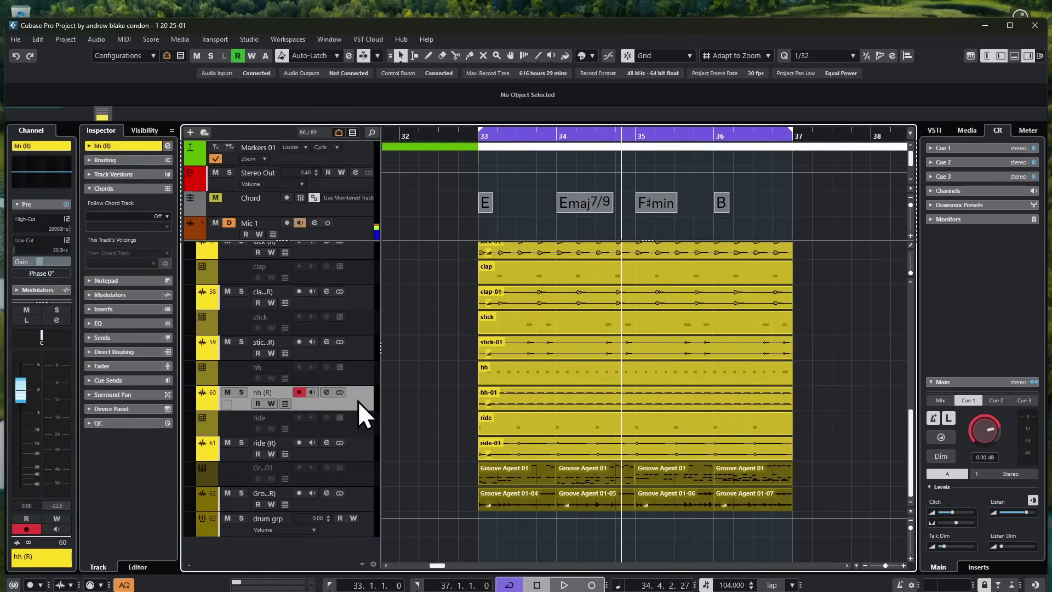
key(alt+1)
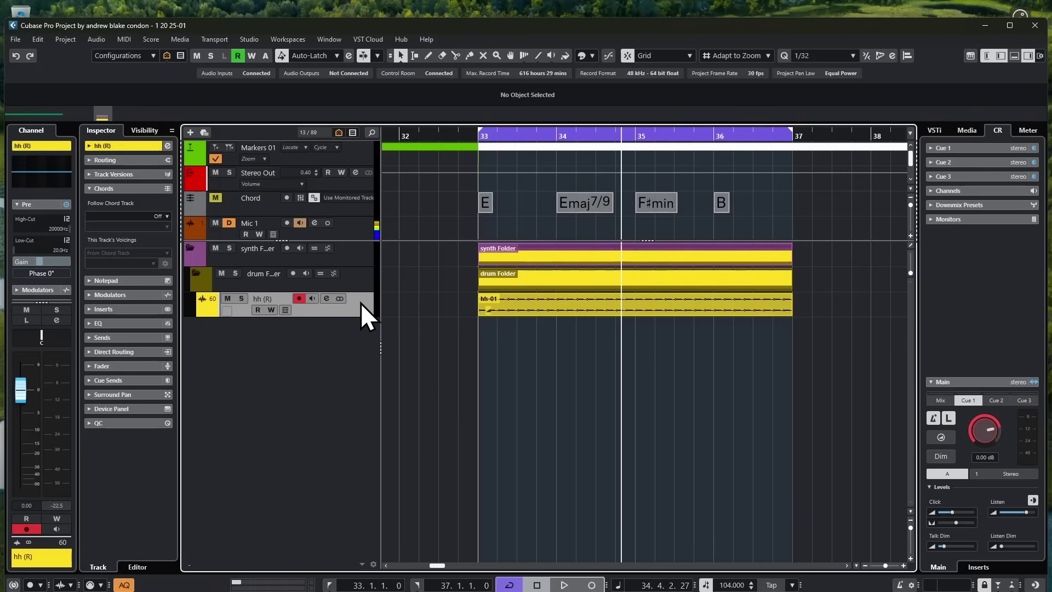
key(alt+1)
scroll(459, 455, down, 5)
scroll(460, 455, up, 3)
scroll(459, 454, down, 5)
scroll(455, 452, up, 7)
scroll(414, 422, down, 8)
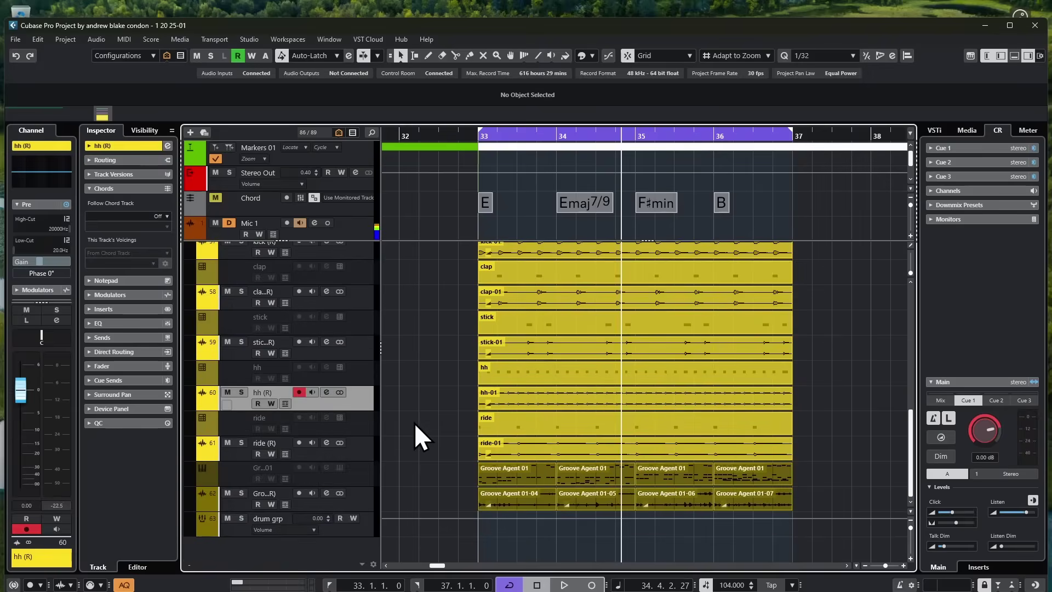
scroll(415, 422, up, 8)
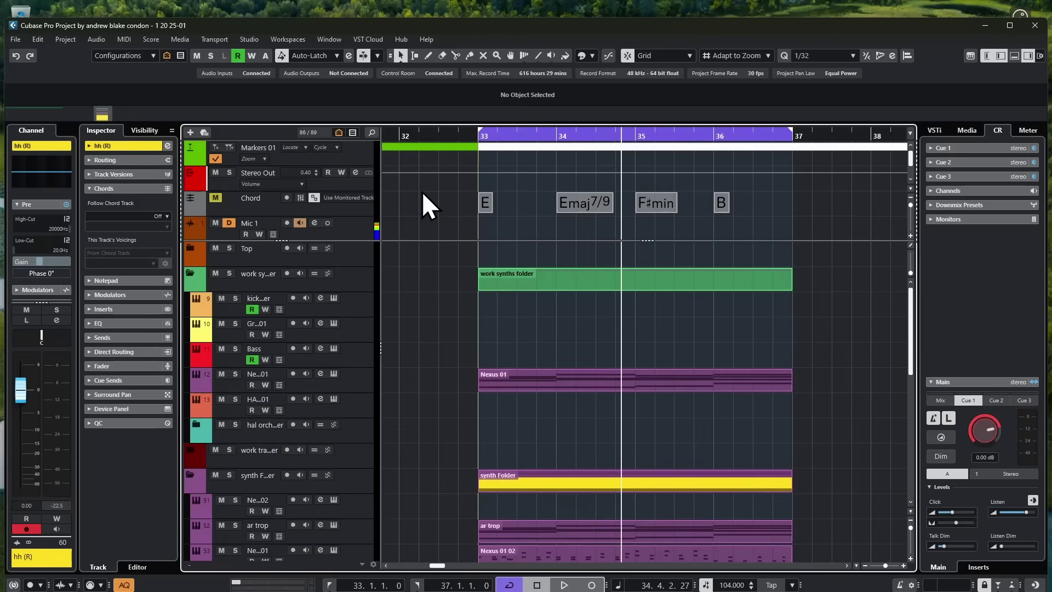
Step: Drag the divider below the global tracks down to reveal the Arranger track
click(339, 132)
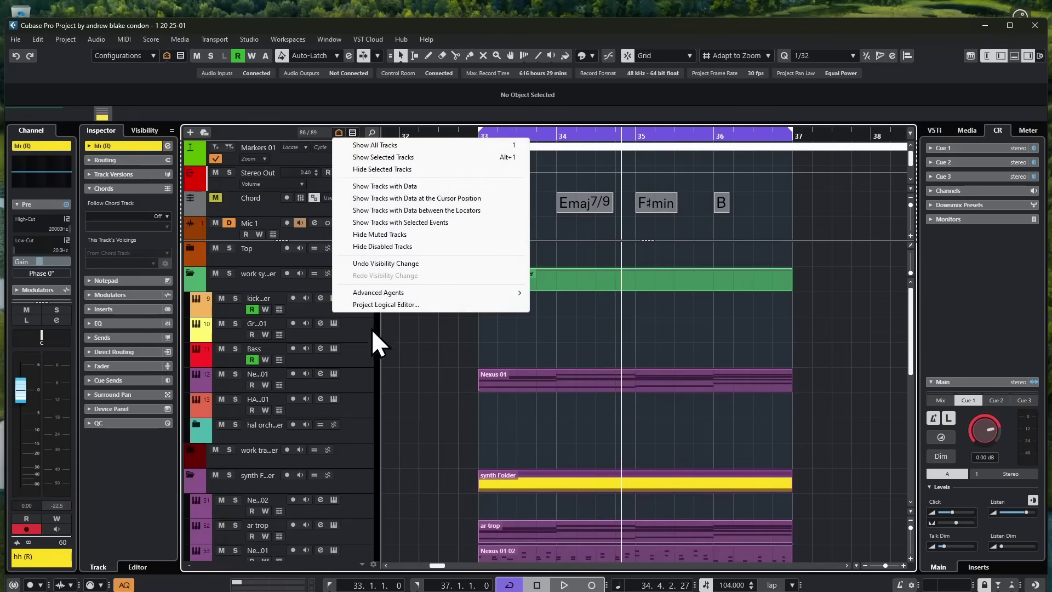
click(408, 360)
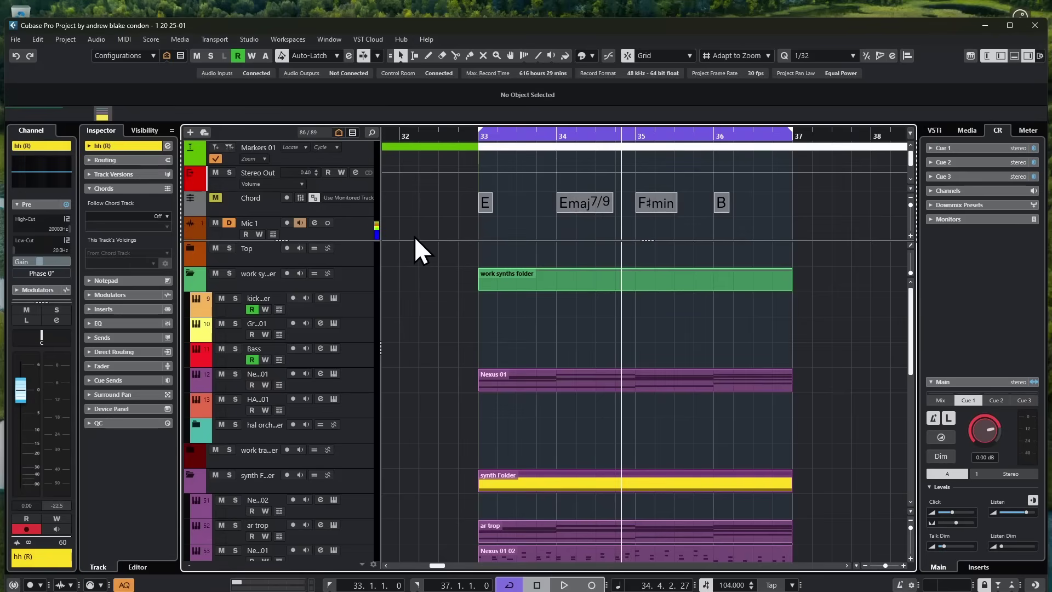
drag(414, 241, 425, 280)
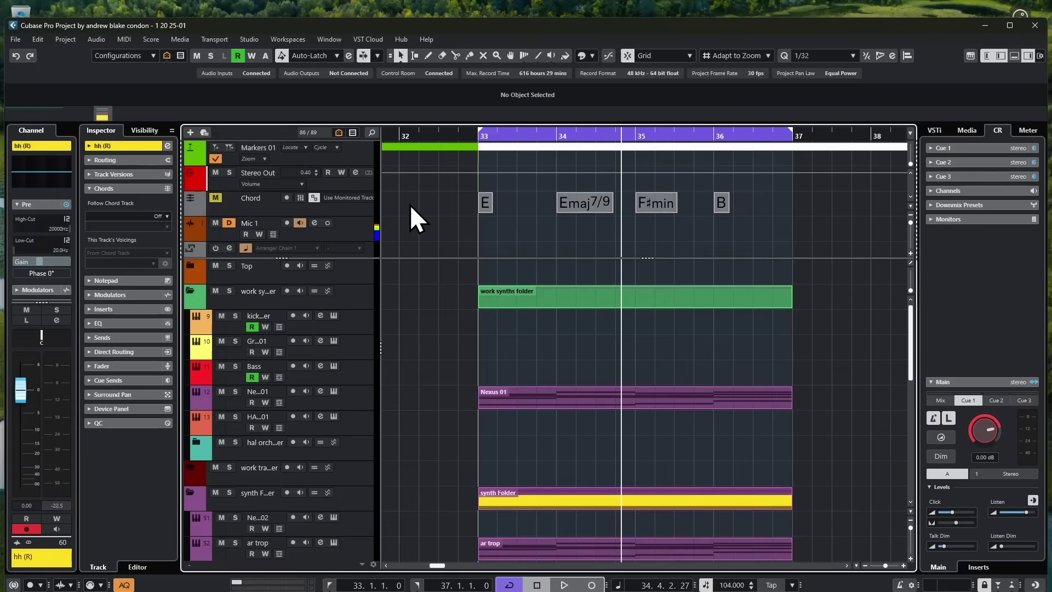
Step: Select the Chord and Arranger tracks in the pinned top section
click(345, 212)
scroll(345, 199, down, 5)
scroll(357, 202, up, 5)
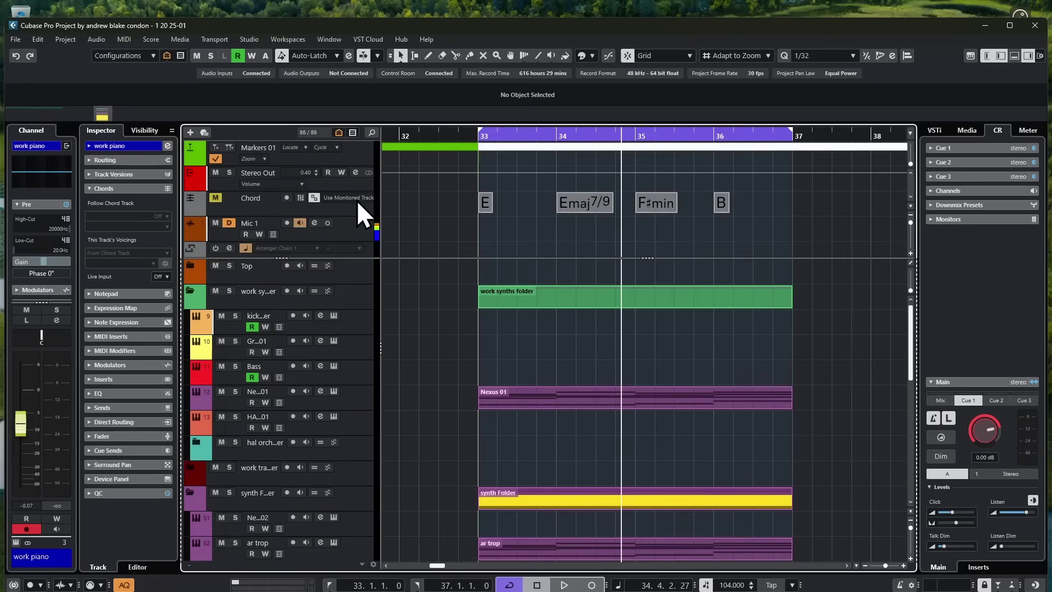
scroll(356, 199, down, 2)
scroll(357, 199, up, 2)
click(357, 200)
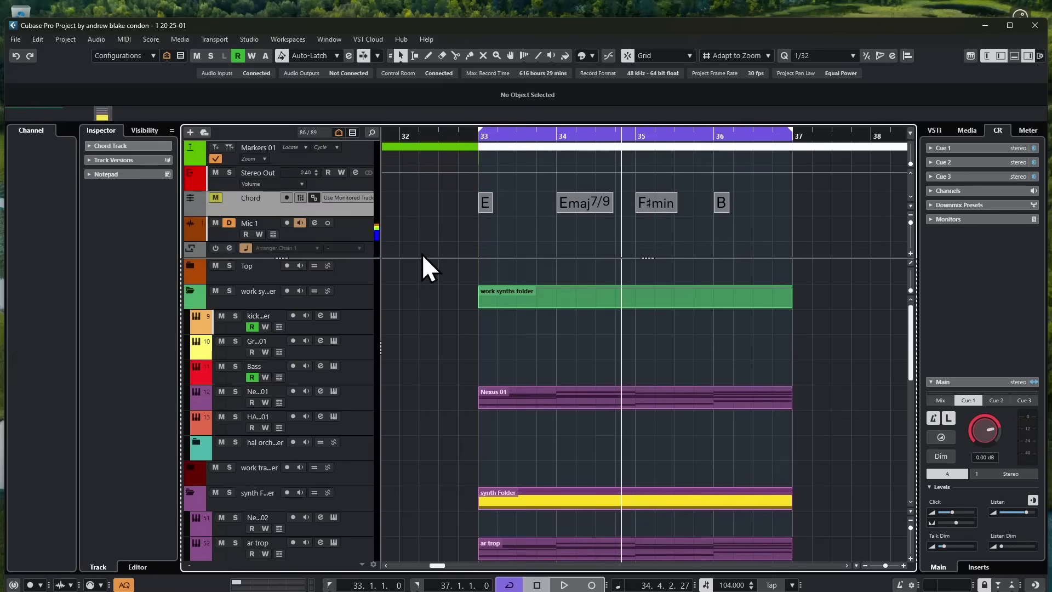
click(419, 256)
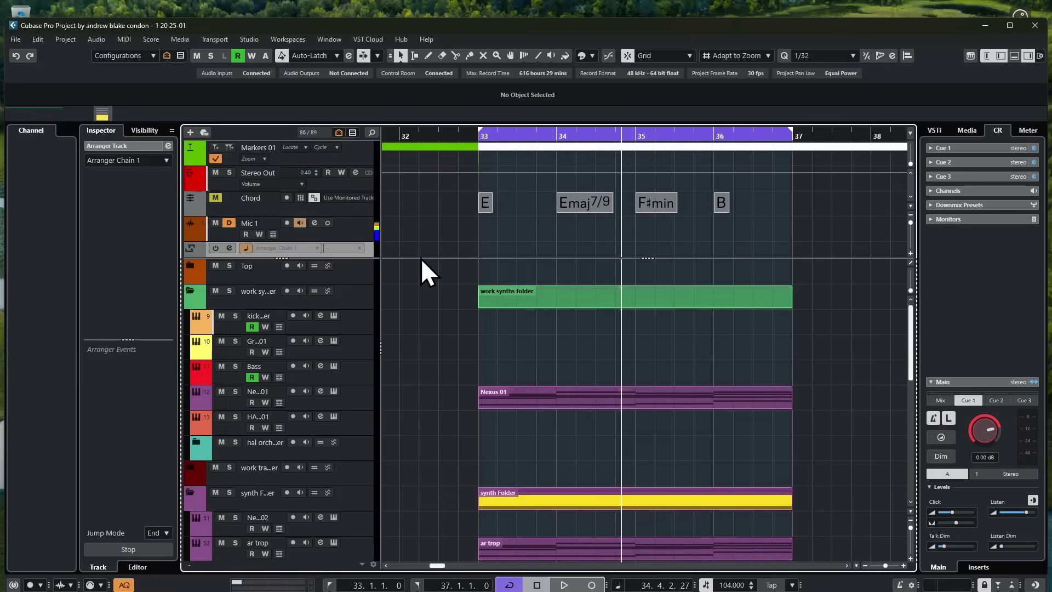
Step: Resize the top section, widening it and then shrinking it slightly
drag(420, 258, 442, 258)
scroll(437, 214, down, 2)
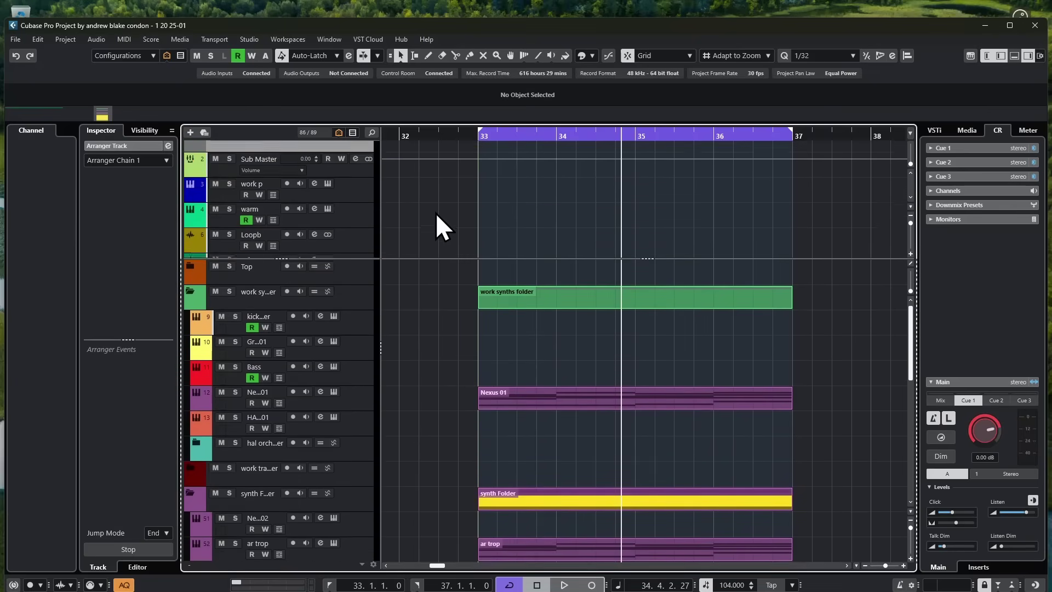
scroll(436, 213, up, 2)
scroll(355, 362, down, 10)
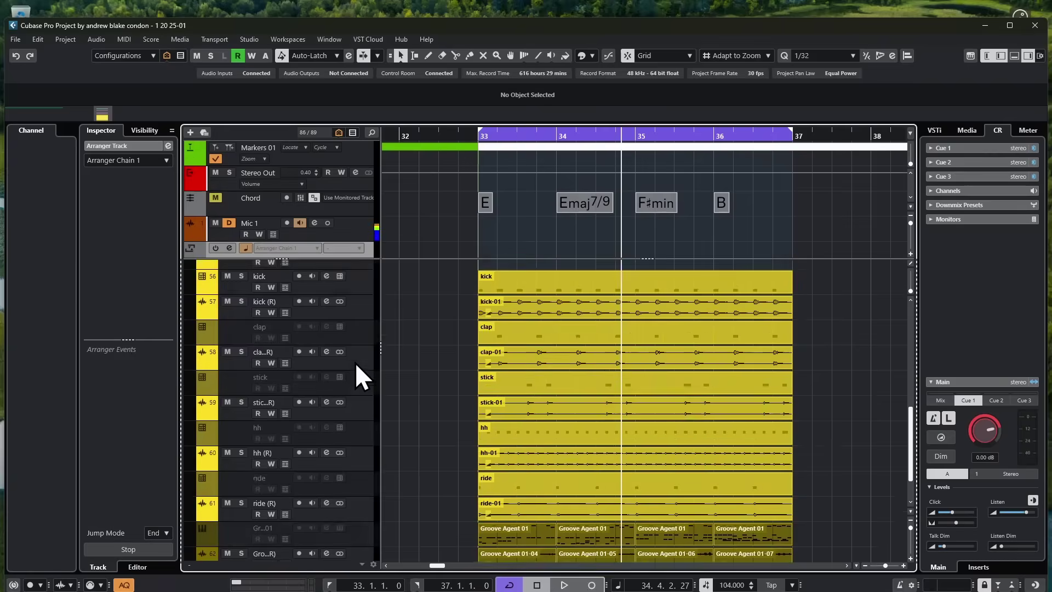
scroll(355, 363, up, 10)
scroll(355, 363, down, 10)
scroll(355, 363, up, 10)
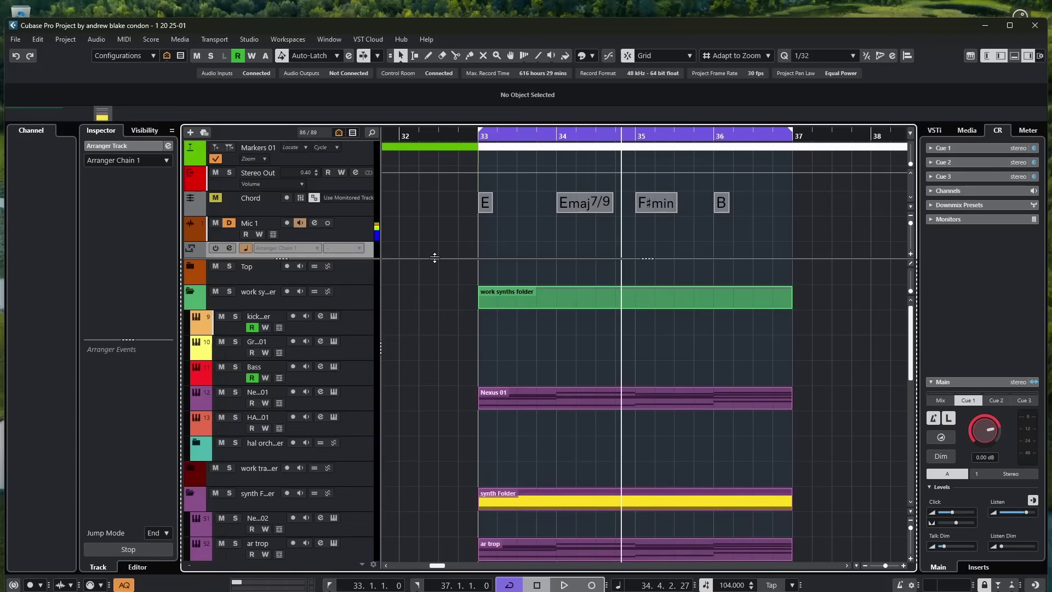
drag(435, 258, 441, 255)
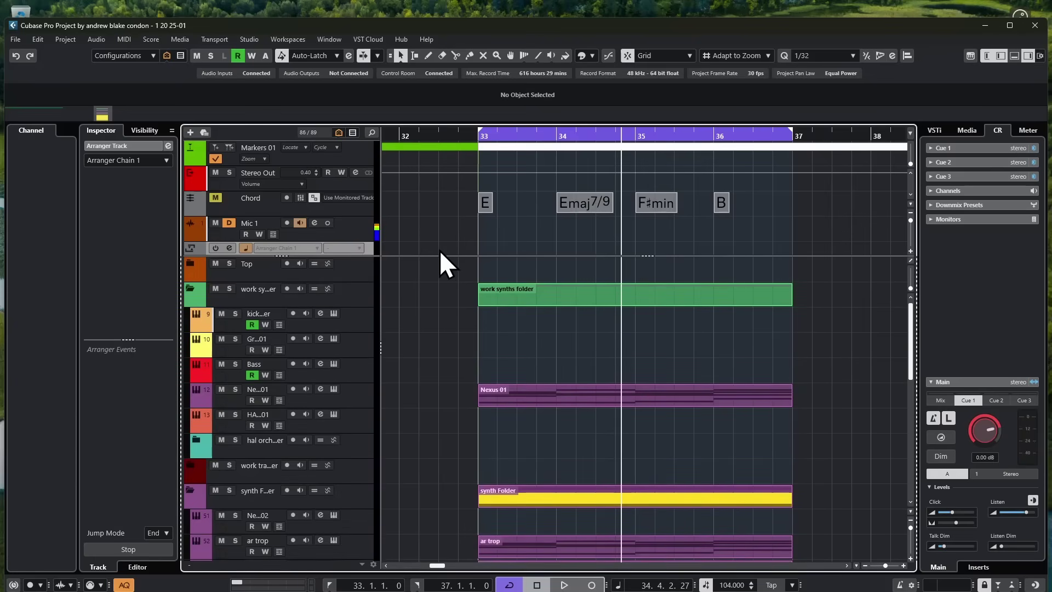
Step: Switch to the Range tool and mark bar 34–34.4 on Mic 1, a Groove Agent range, and bar 35.3
right_click(508, 231)
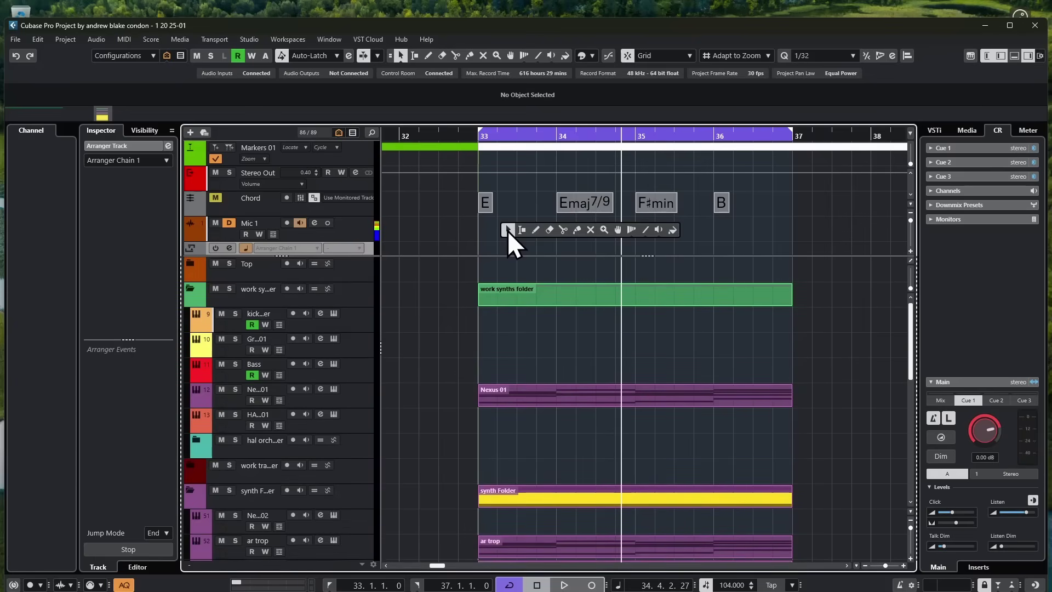
click(518, 231)
drag(556, 227, 610, 230)
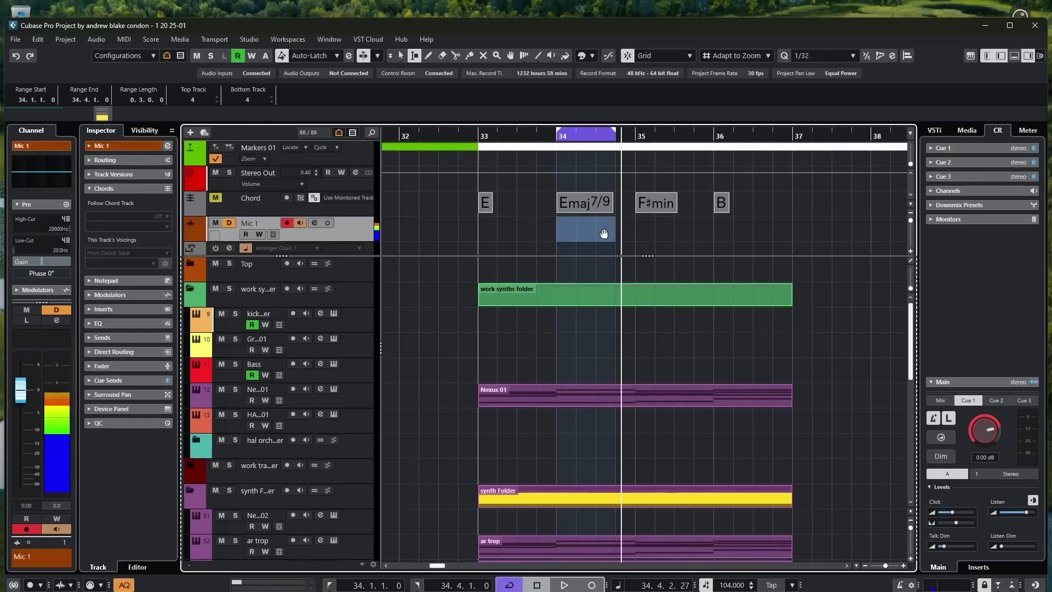
drag(556, 353, 615, 352)
click(535, 346)
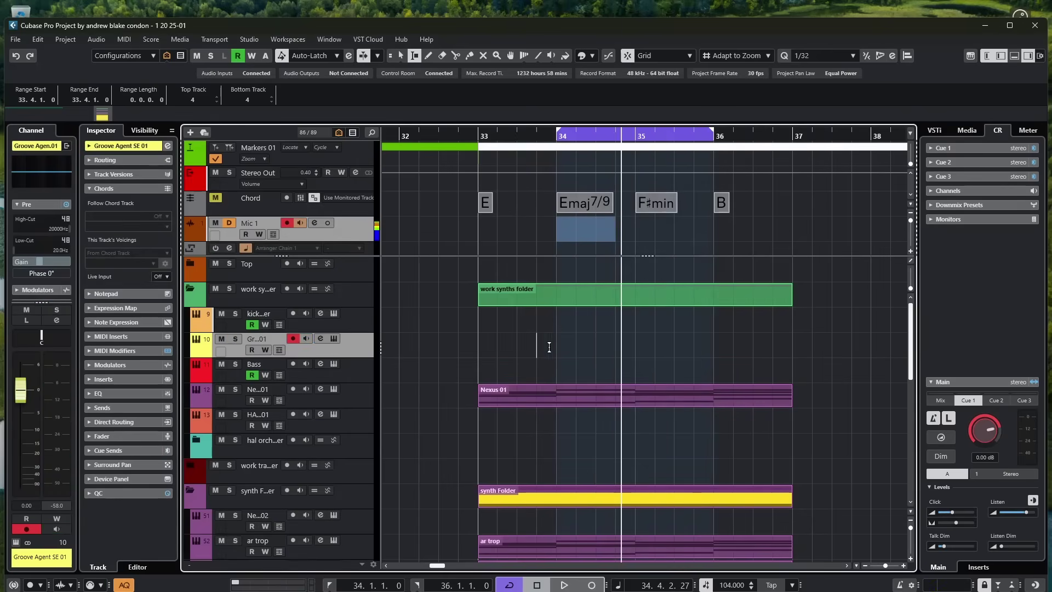
click(674, 351)
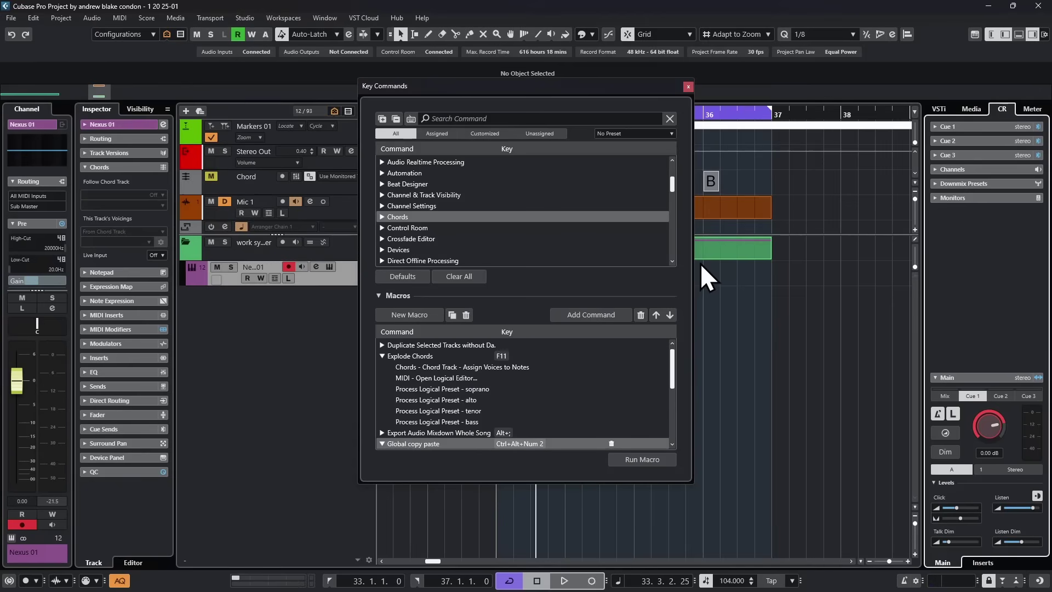
Step: Move the Key Commands dialog, browse the Chords command group, then dismiss it with Escape
drag(477, 87, 474, 98)
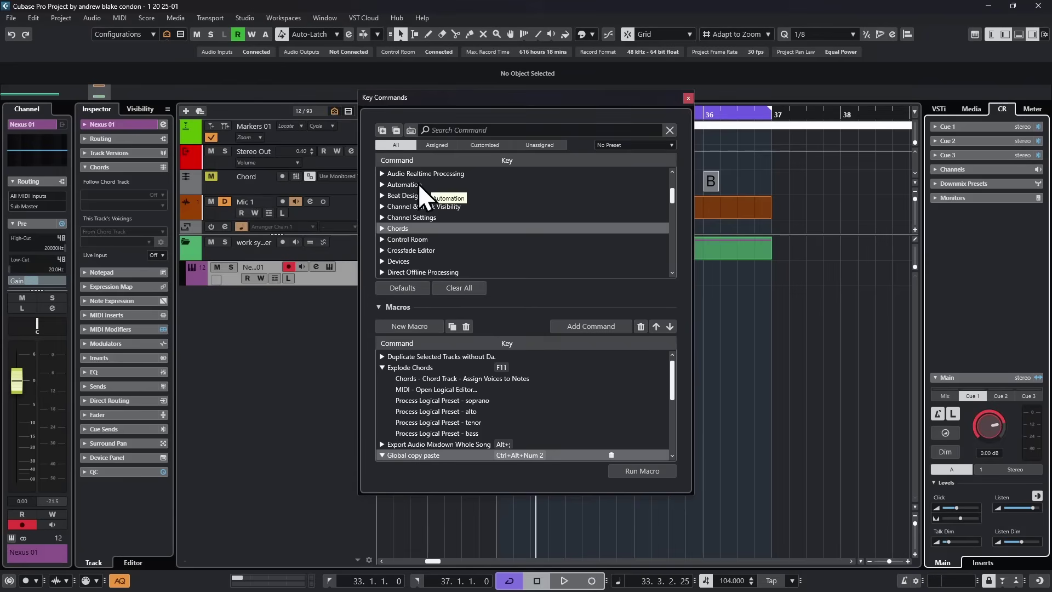
click(383, 228)
scroll(601, 260, down, 5)
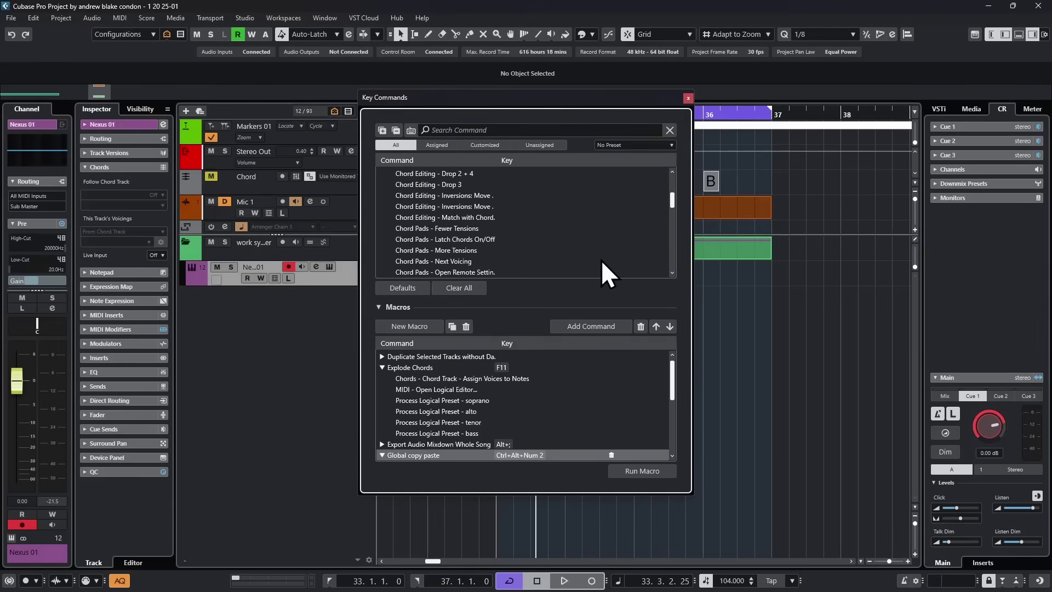
scroll(601, 259, up, 2)
scroll(600, 259, down, 5)
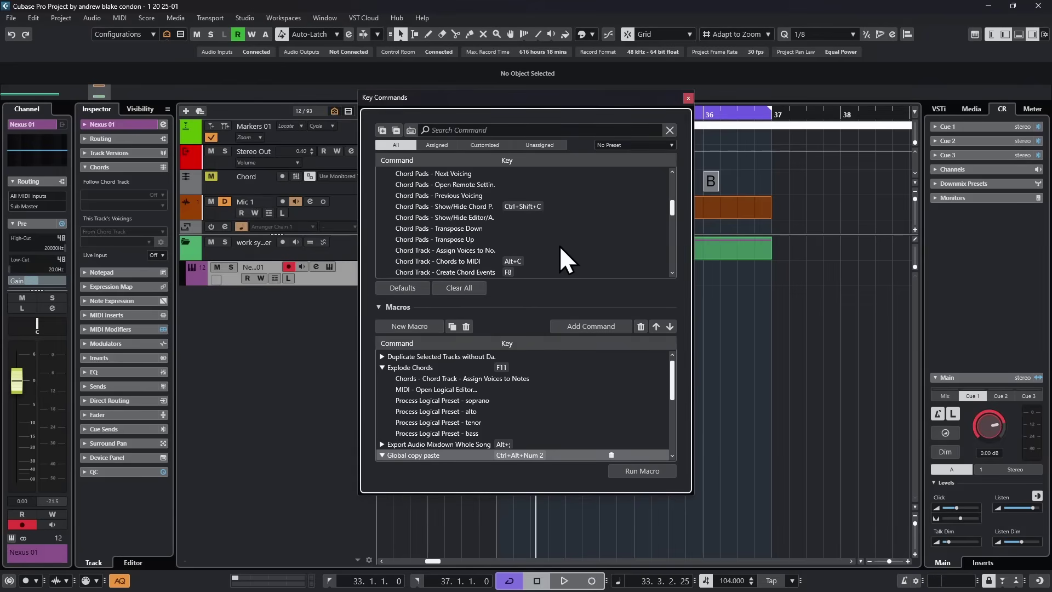
scroll(560, 246, down, 2)
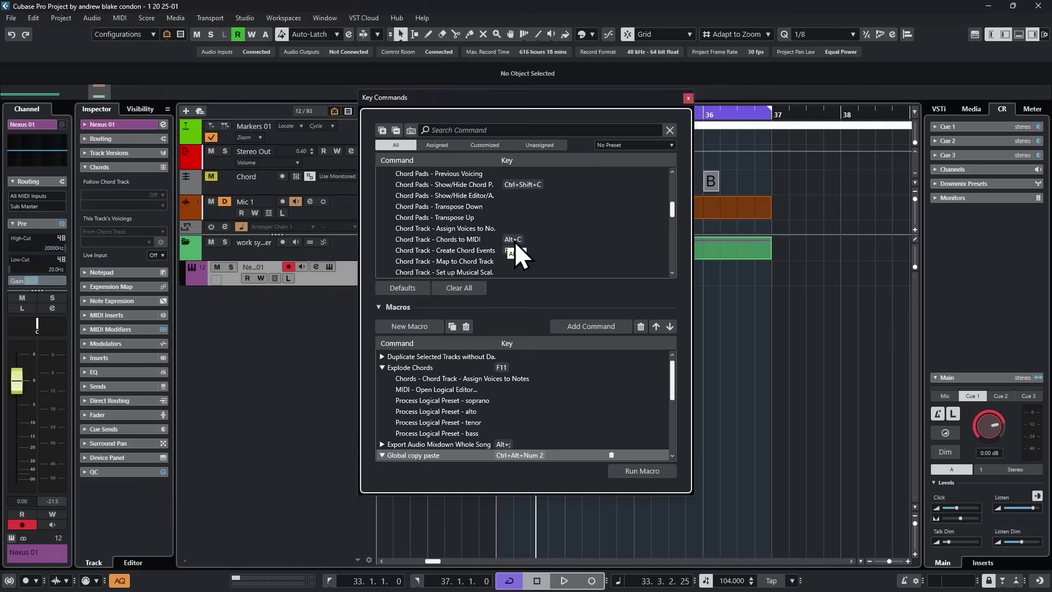
key(Escape)
Step: Drag the chord track events onto the Nexus 01 track as a MIDI part and play it
click(360, 250)
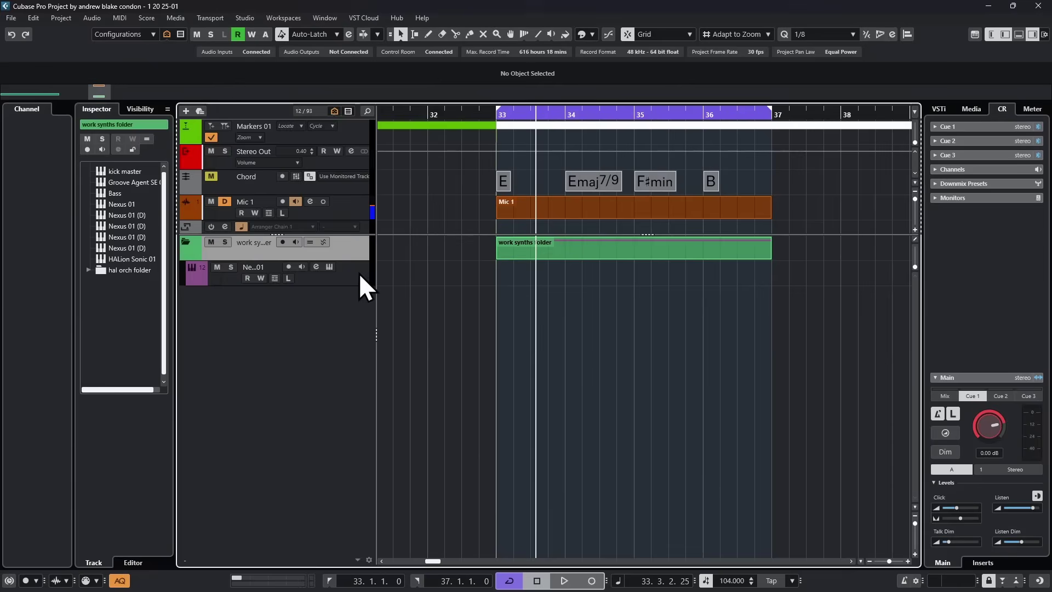
click(358, 273)
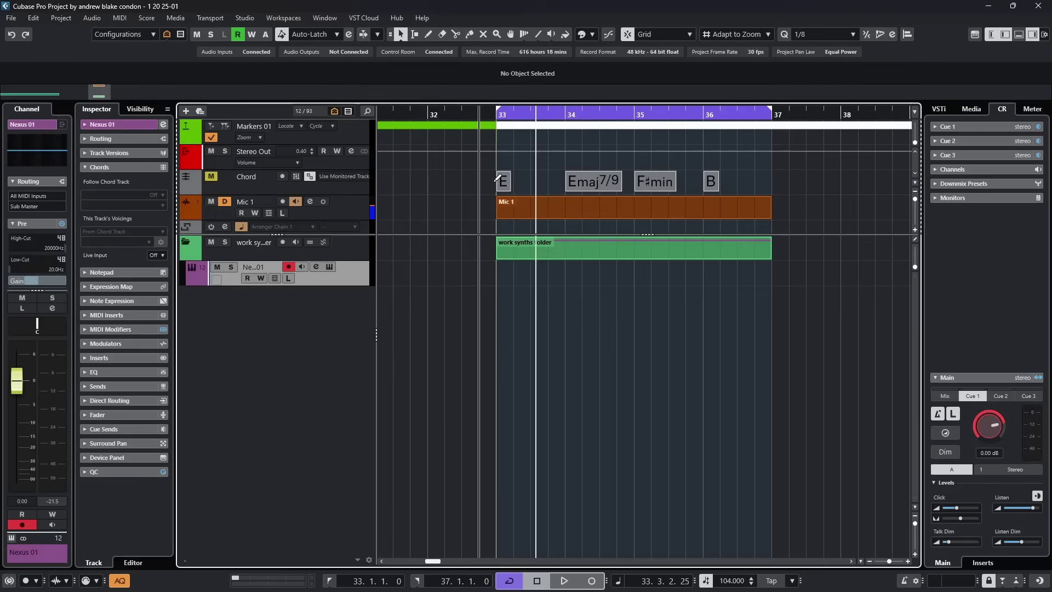
drag(498, 178, 504, 273)
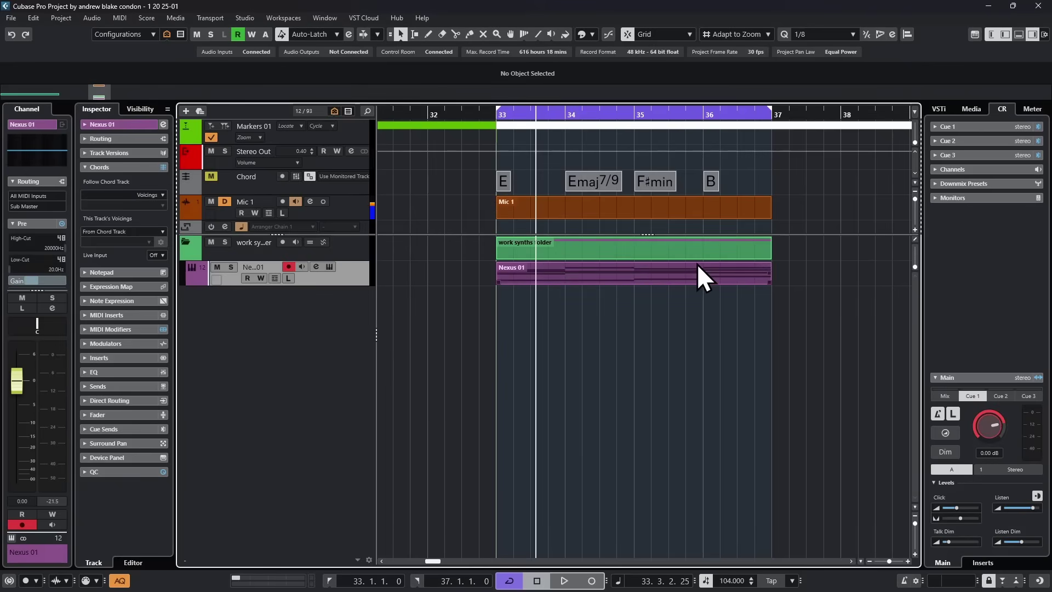
key(space)
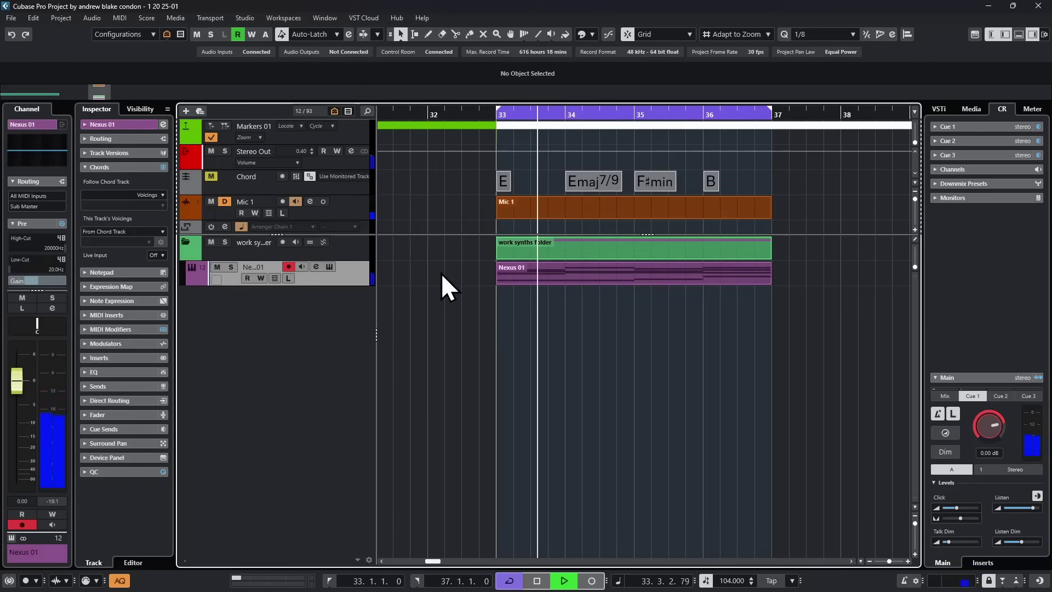
Step: Look up Duplicate Tracks (Alt+D) under Project, then Alt-drag the Nexus 01 part onto a new track
key(alt+k)
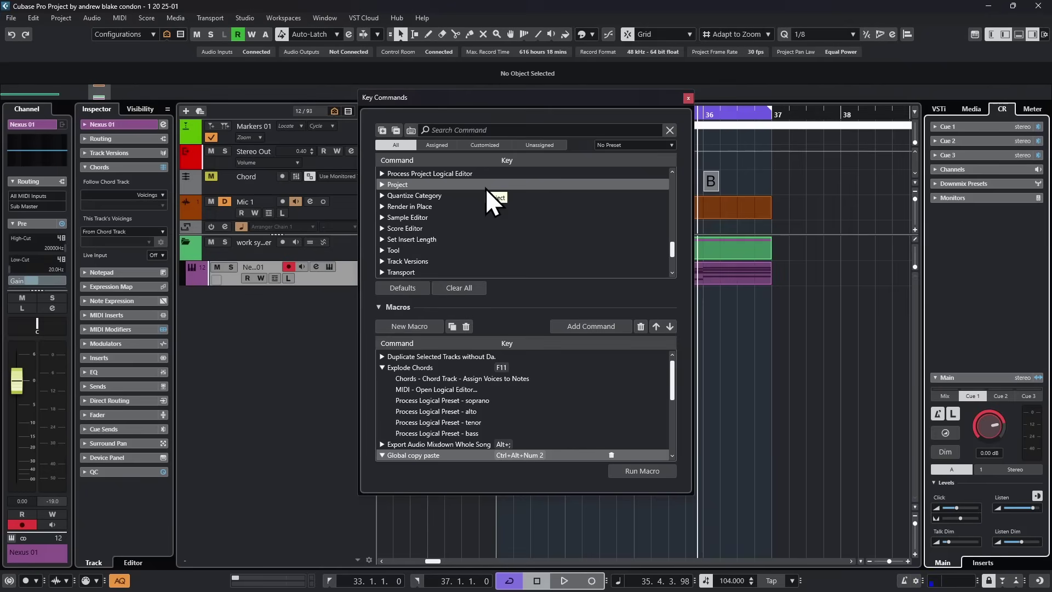
click(382, 184)
scroll(497, 238, down, 4)
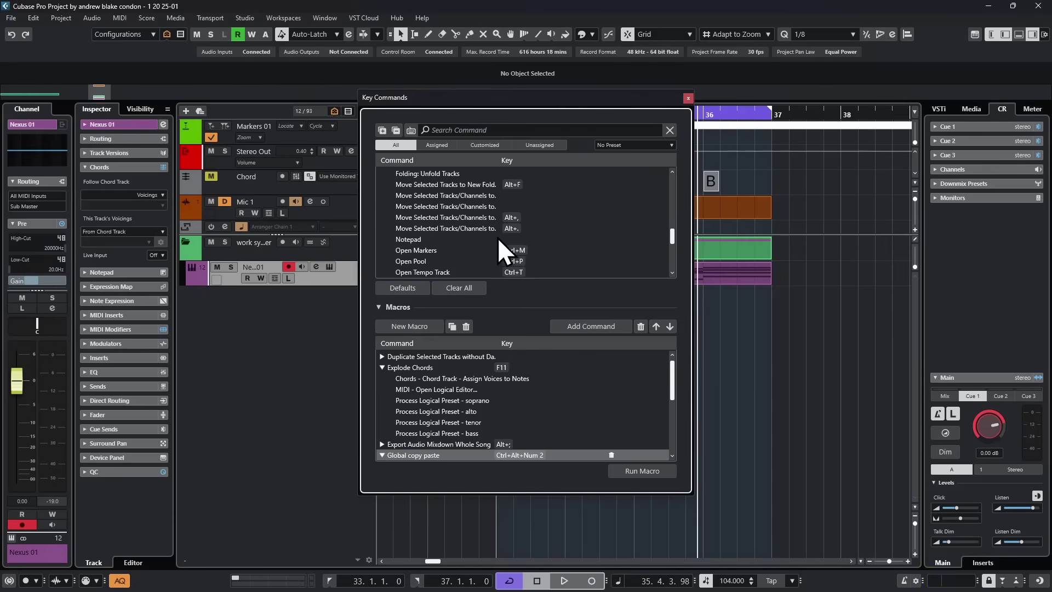
scroll(498, 237, up, 4)
click(434, 217)
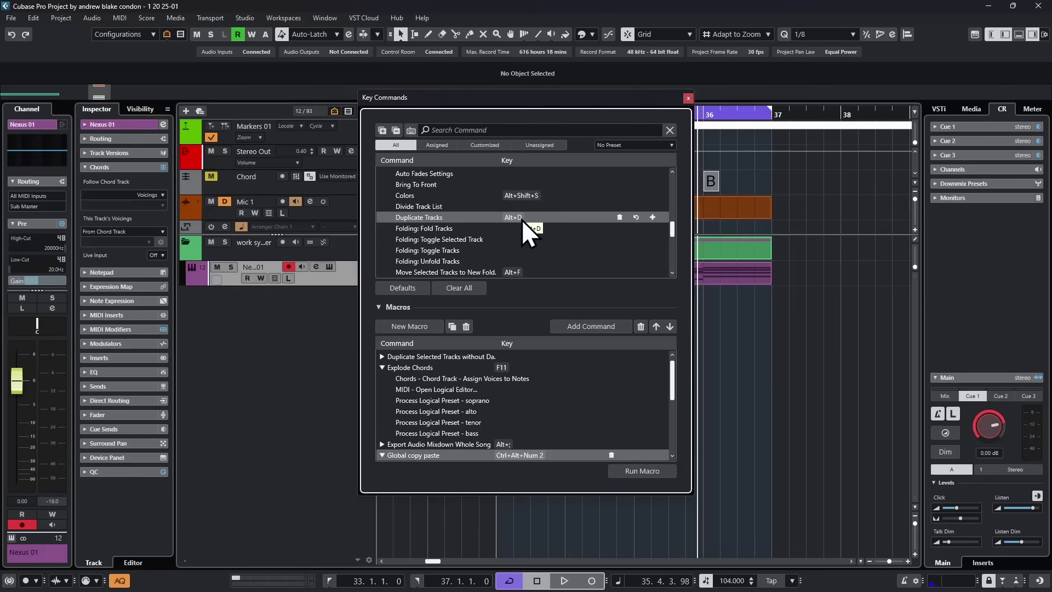
key(Escape)
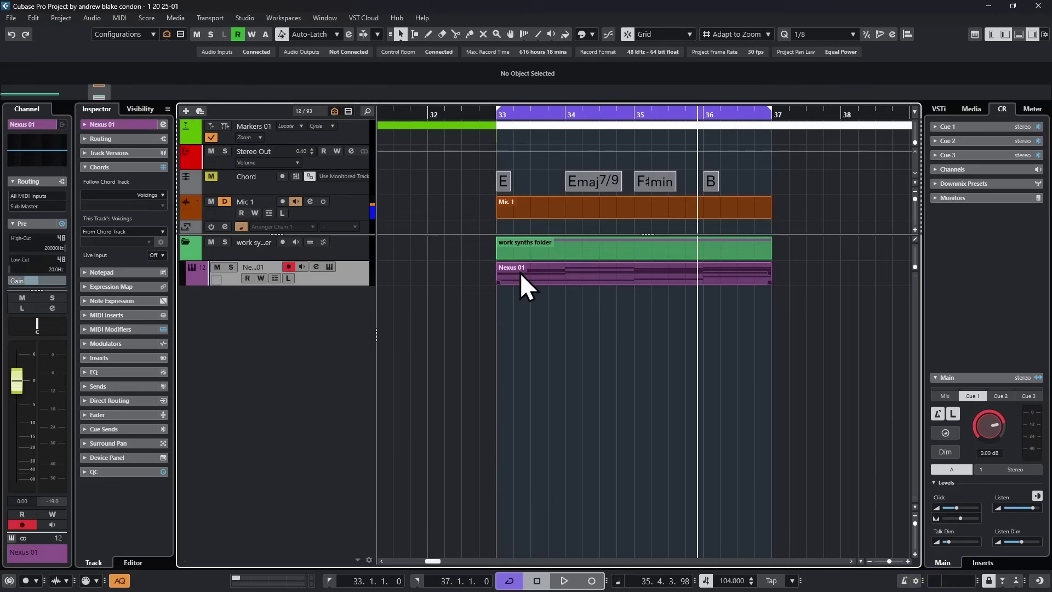
key(alt)
drag(520, 271, 557, 299)
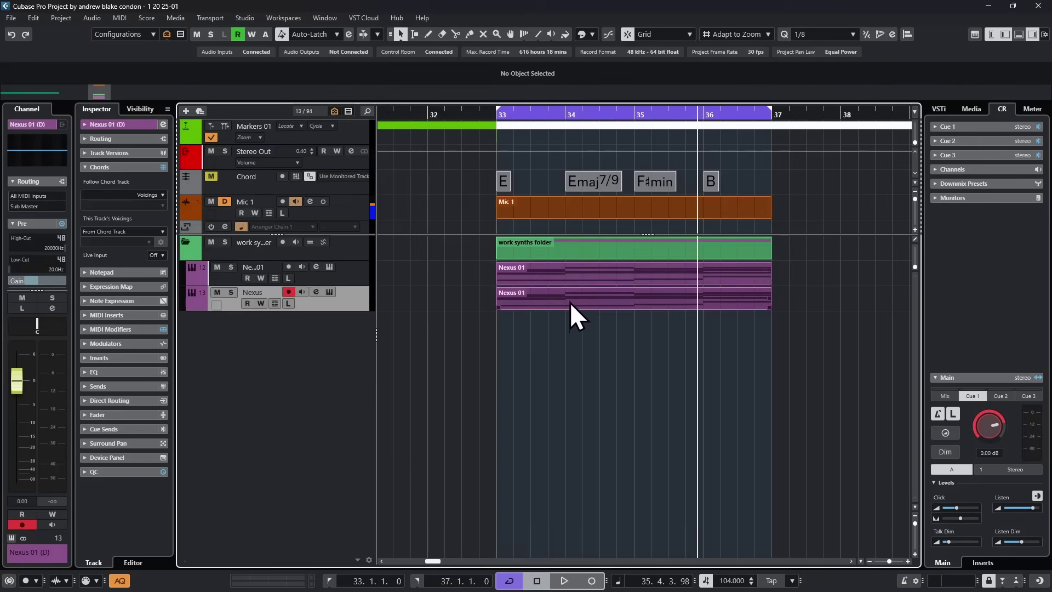
Step: Delete the duplicate Nexus track, then reopen and reposition Key Commands and browse the Edit menu
key(Delete)
click(34, 17)
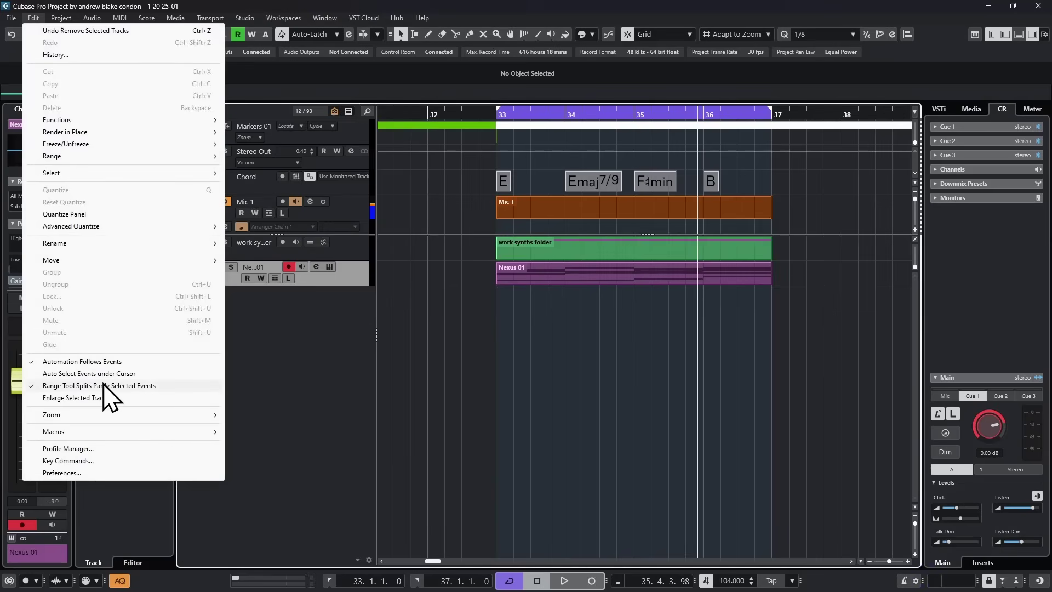
click(66, 460)
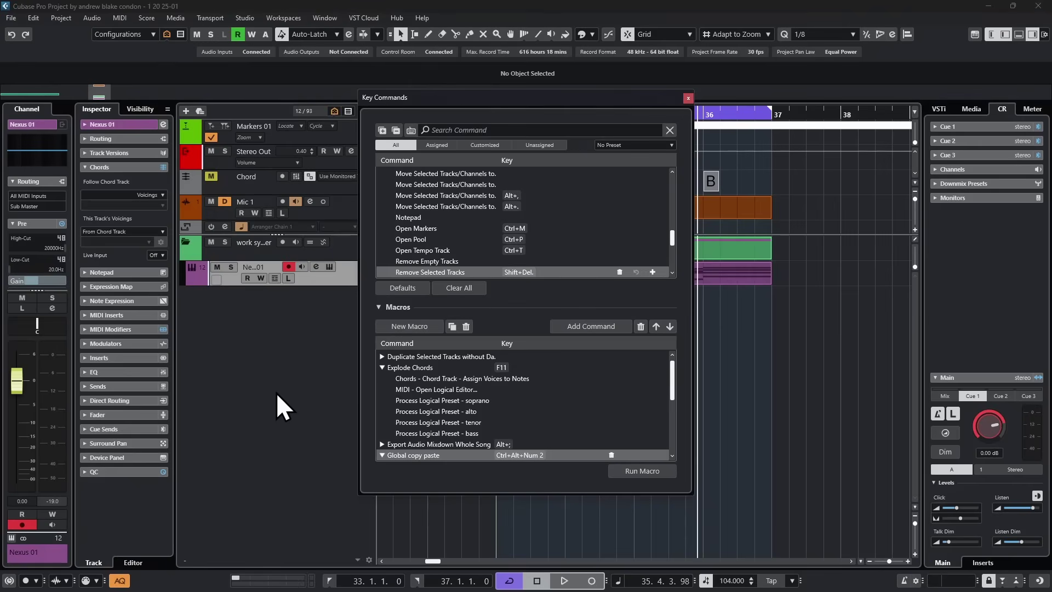
drag(516, 102, 567, 140)
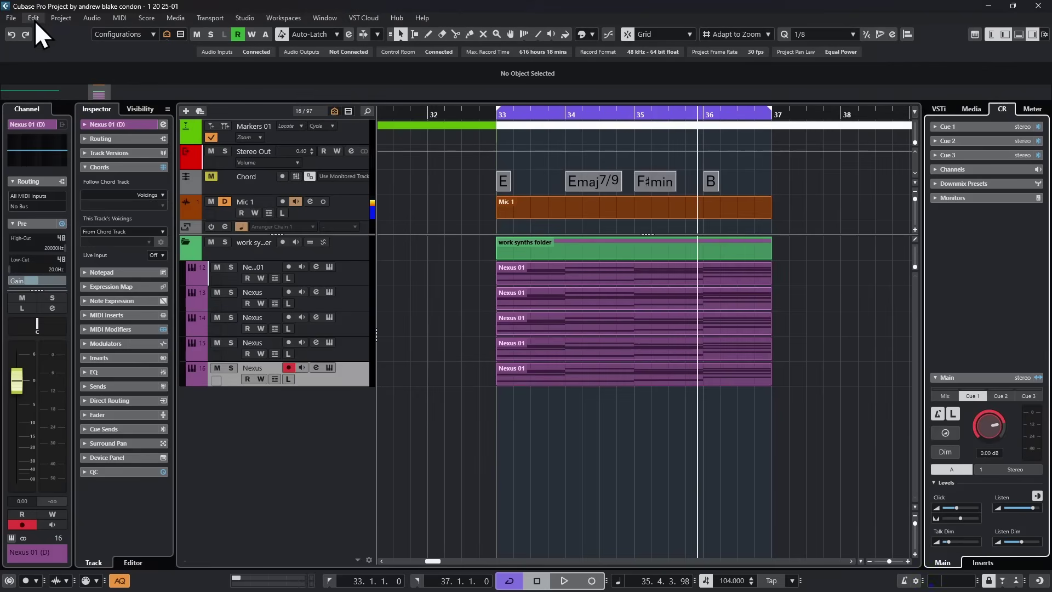
click(34, 19)
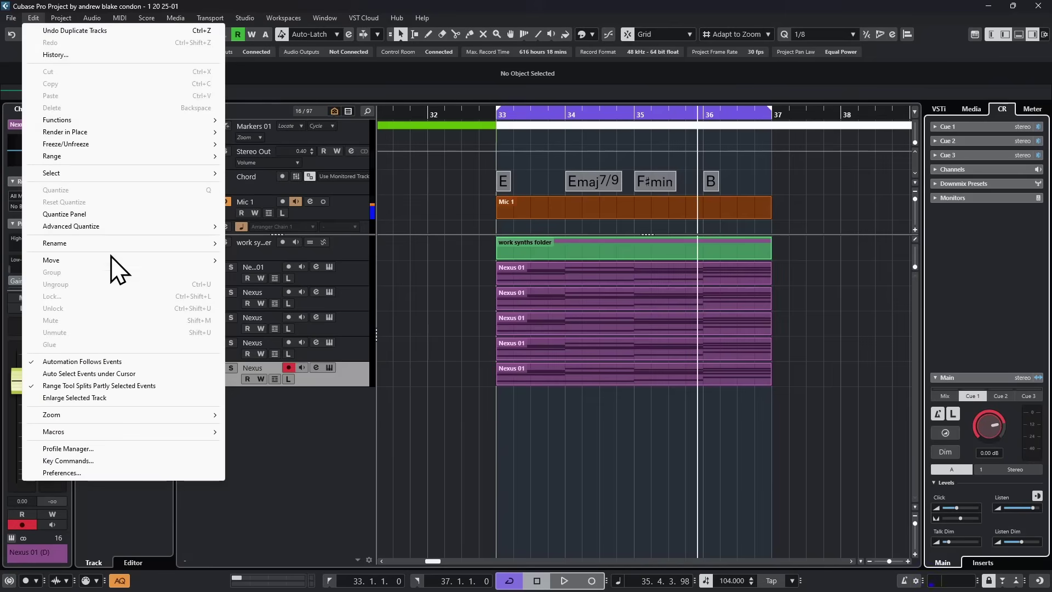
mouse_move(78, 434)
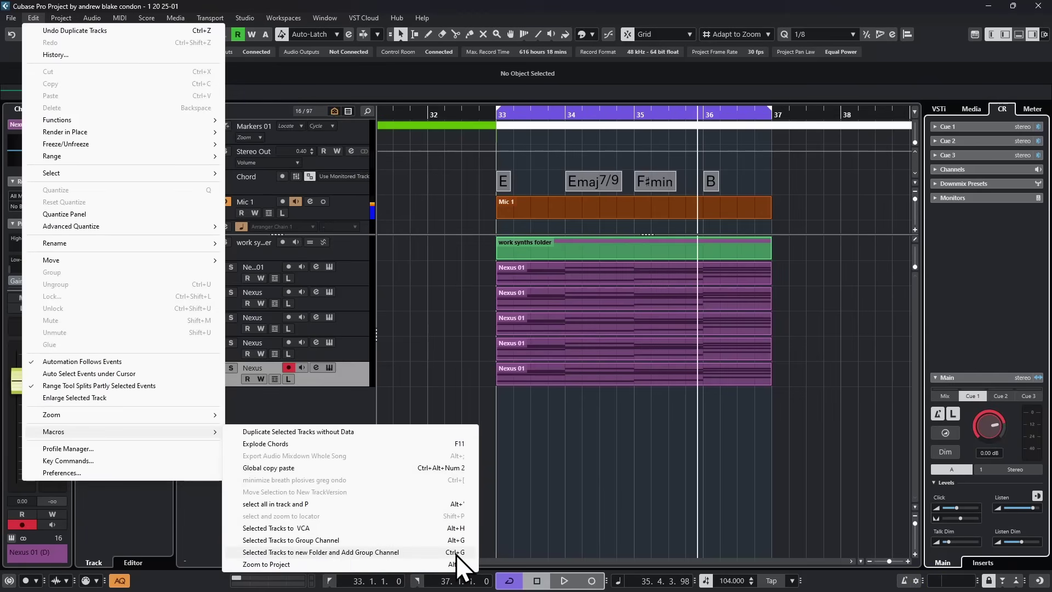
Step: Review the Macro category shortcuts in Key Commands and select the five Nexus tracks
click(30, 12)
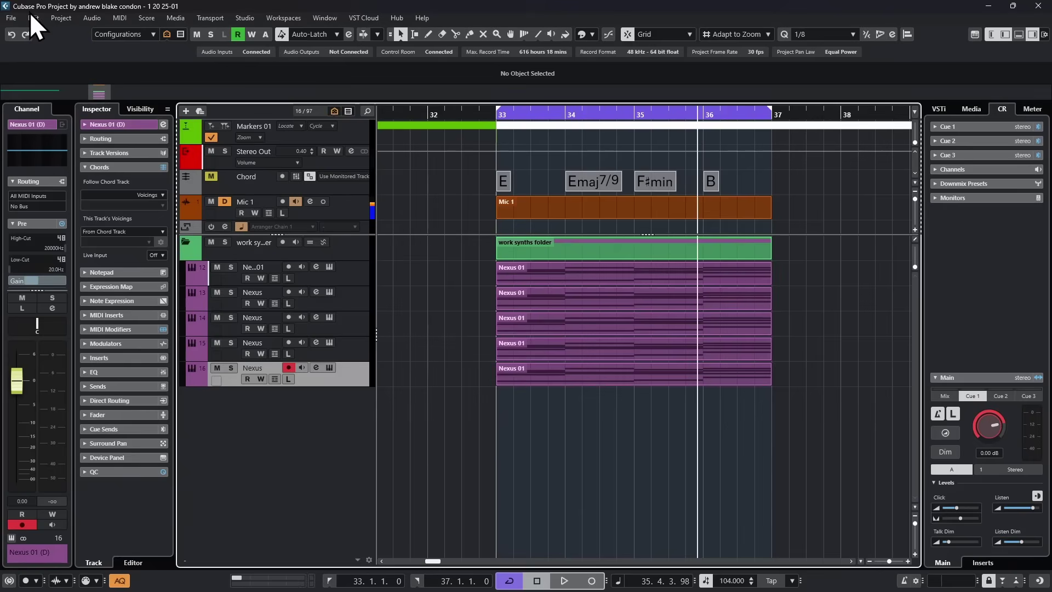
click(34, 15)
click(53, 458)
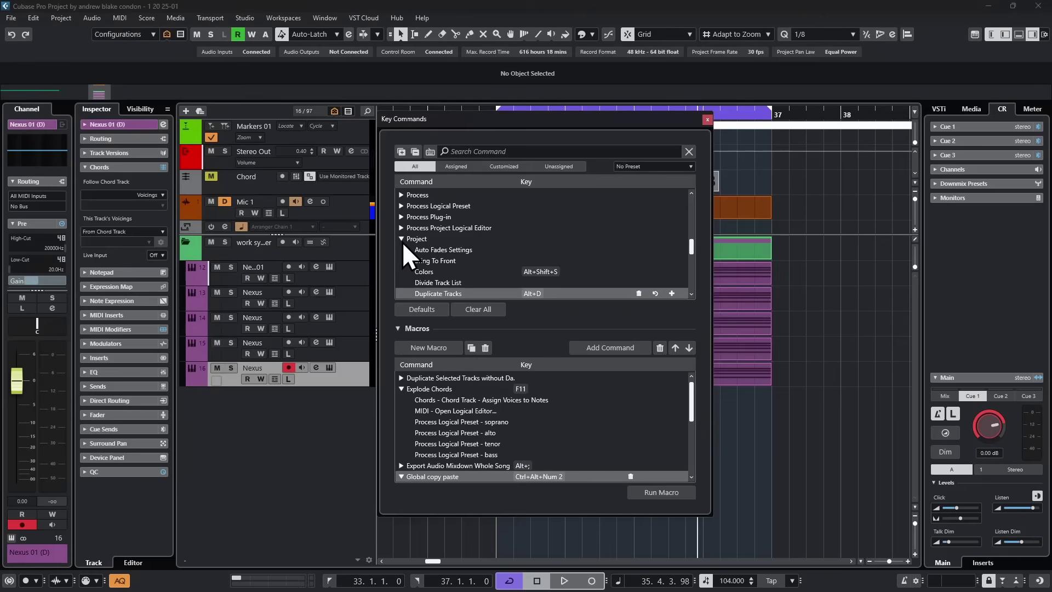
scroll(485, 236, up, 5)
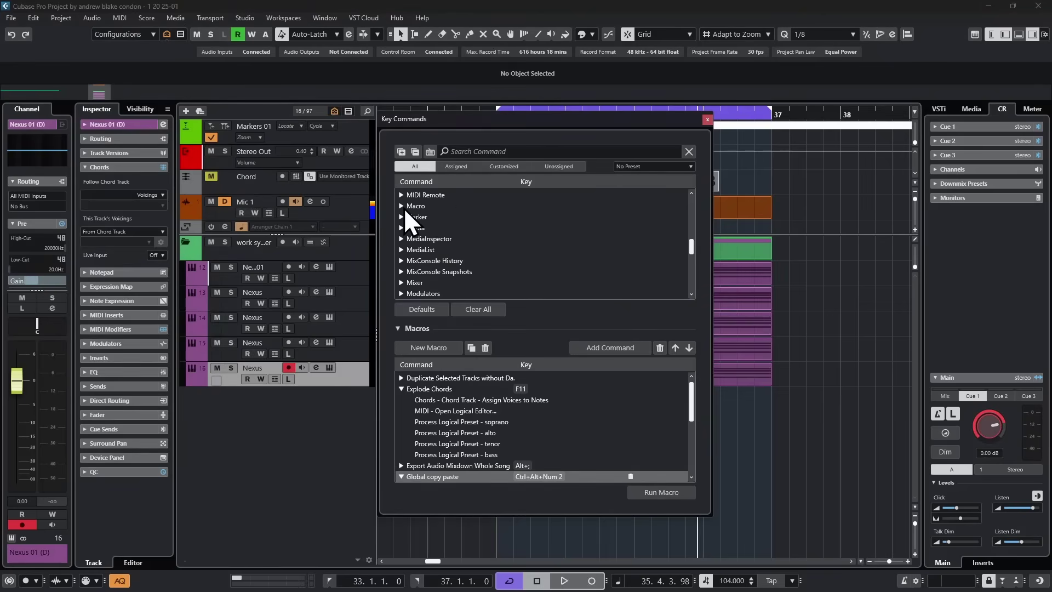
click(401, 206)
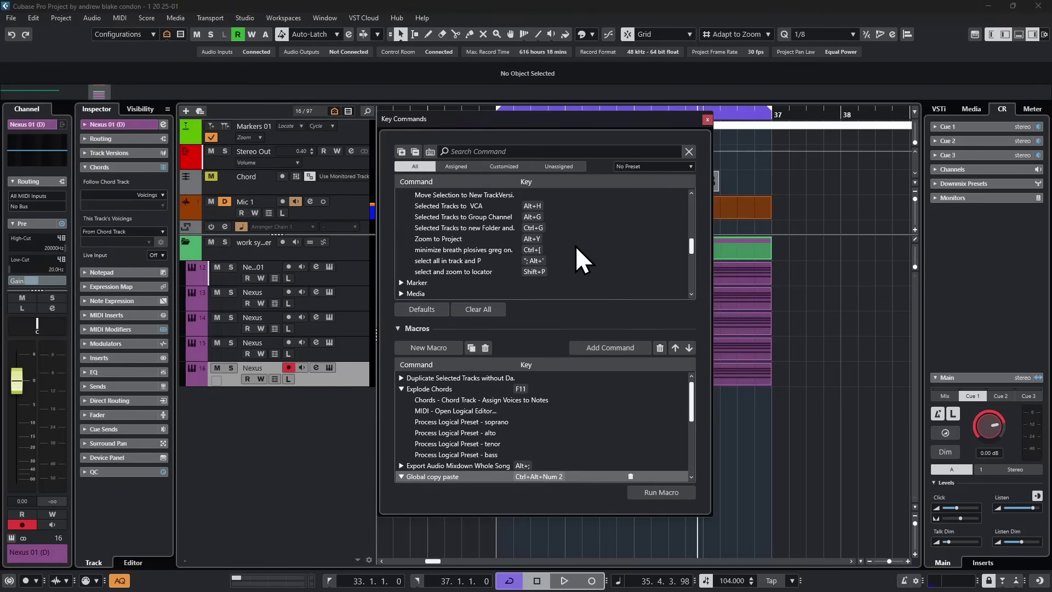
scroll(576, 246, up, 1)
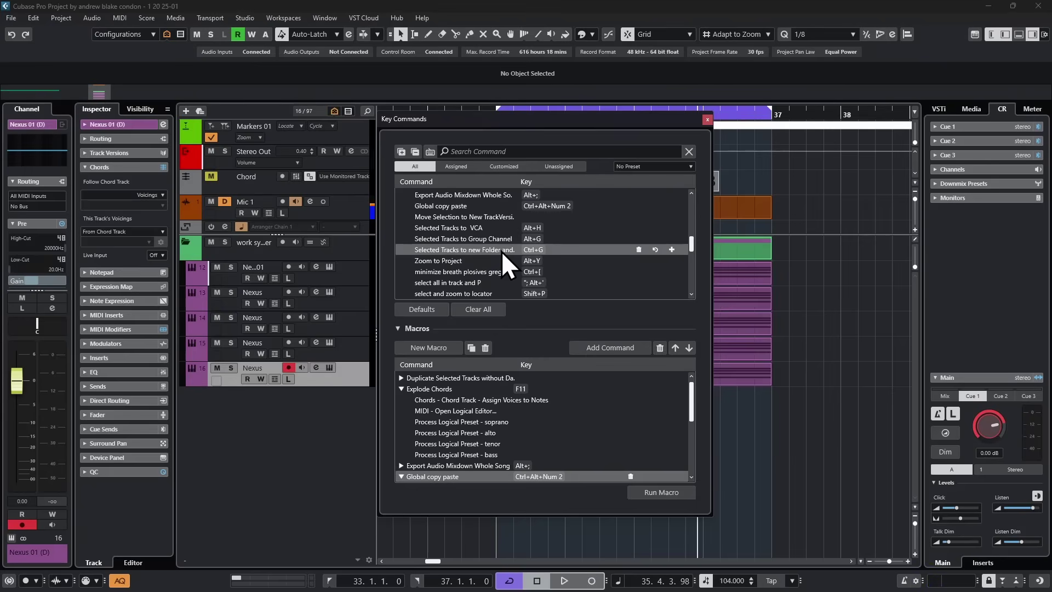
key(Escape)
shift+click(353, 271)
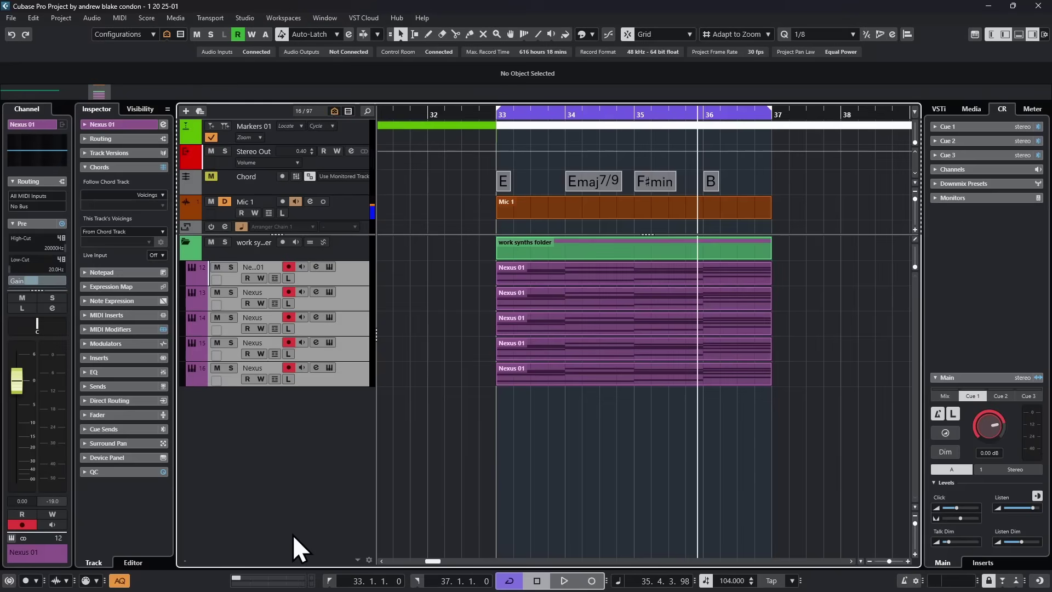
Step: Put the selected tracks in a folder with a group channel named 'test' and toggle the folder
key(ctrl+g)
text(test)
key(Return)
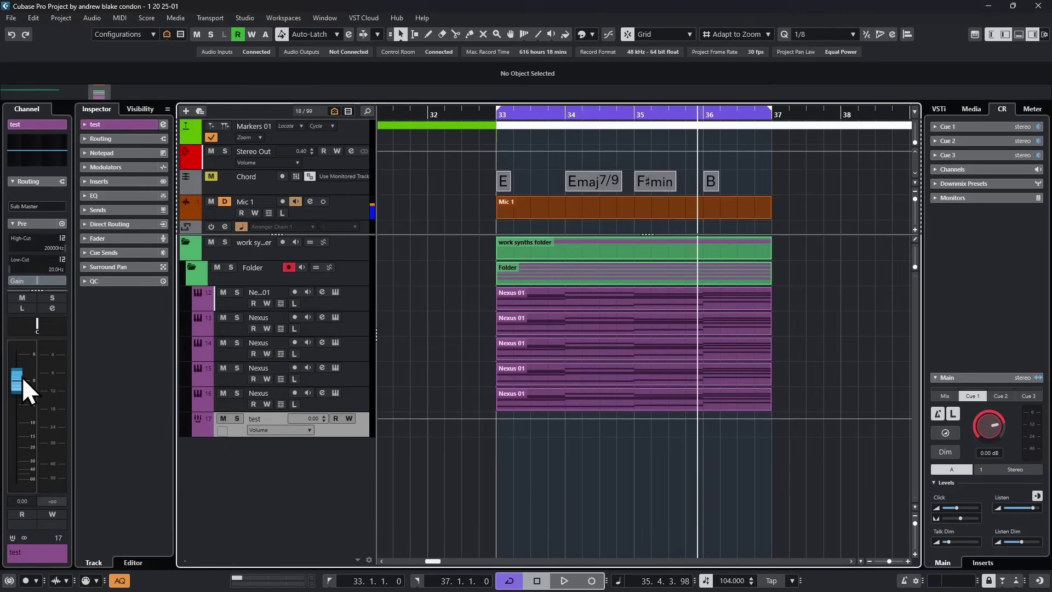
click(191, 266)
click(191, 266)
click(191, 266)
click(190, 266)
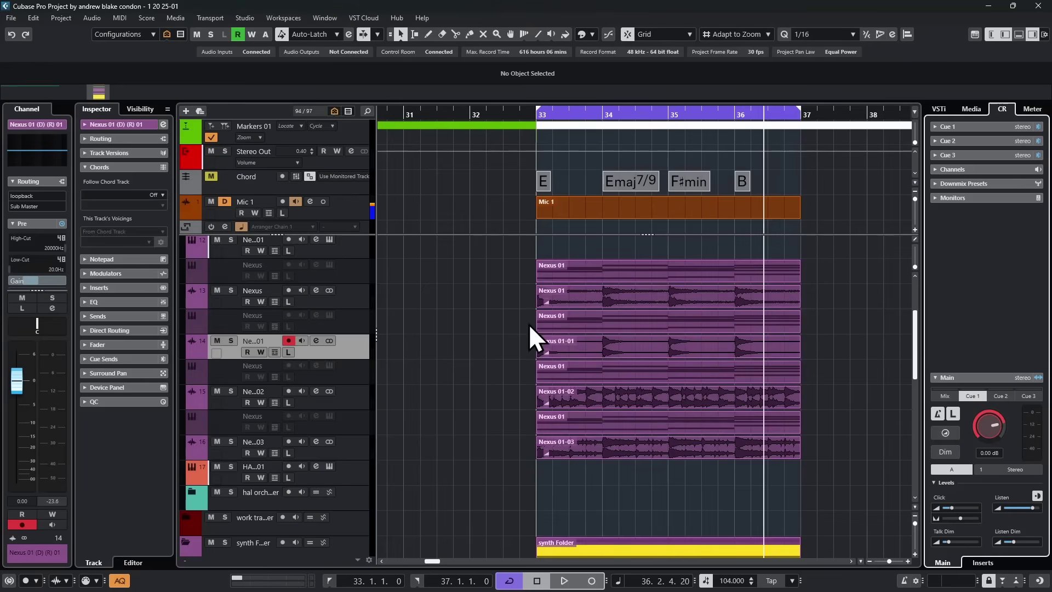
right_click(348, 277)
right_click(227, 299)
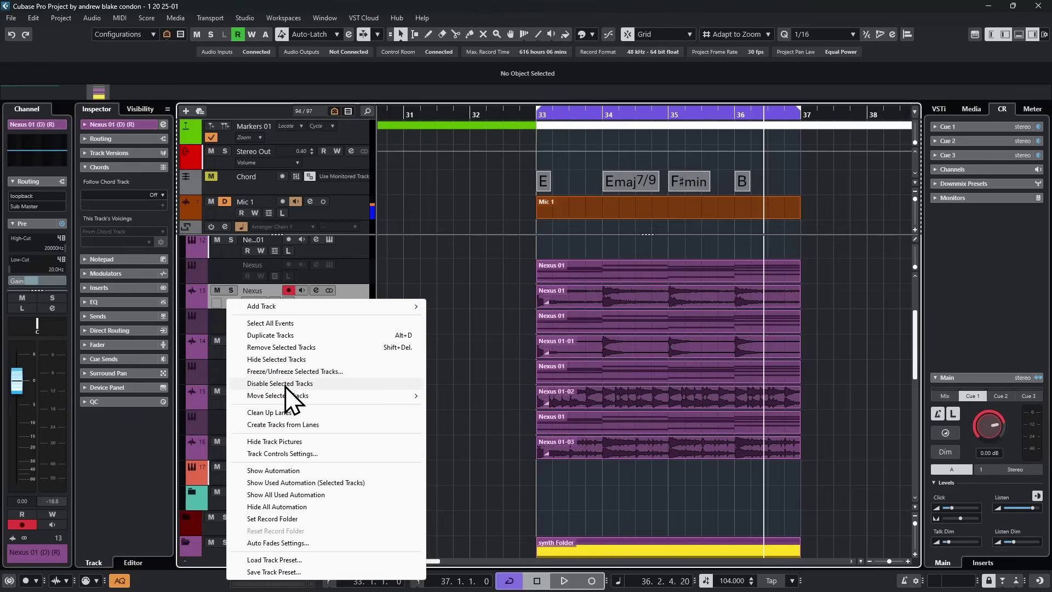
click(445, 403)
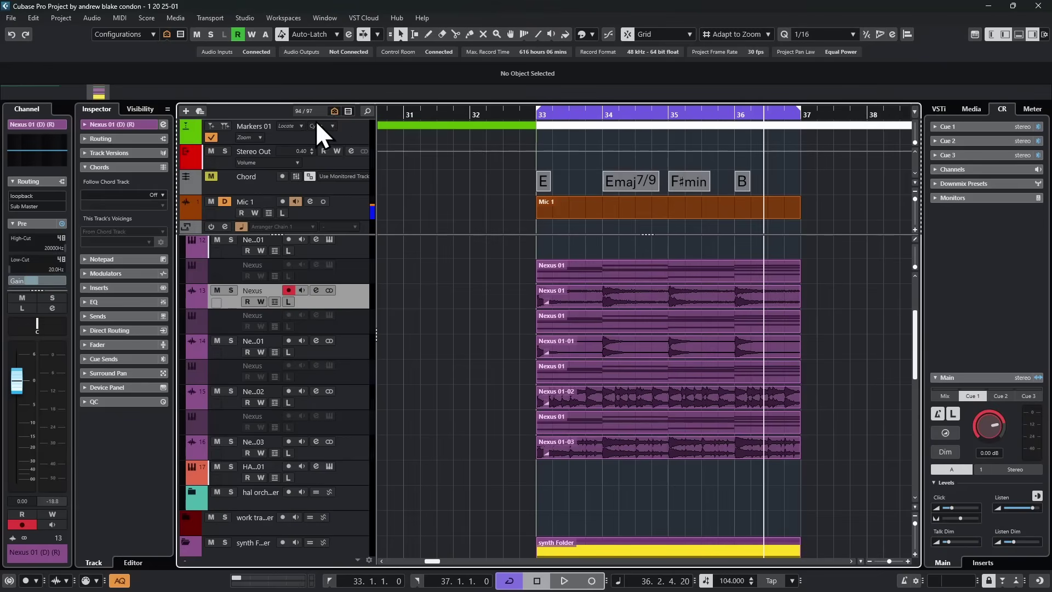
click(335, 111)
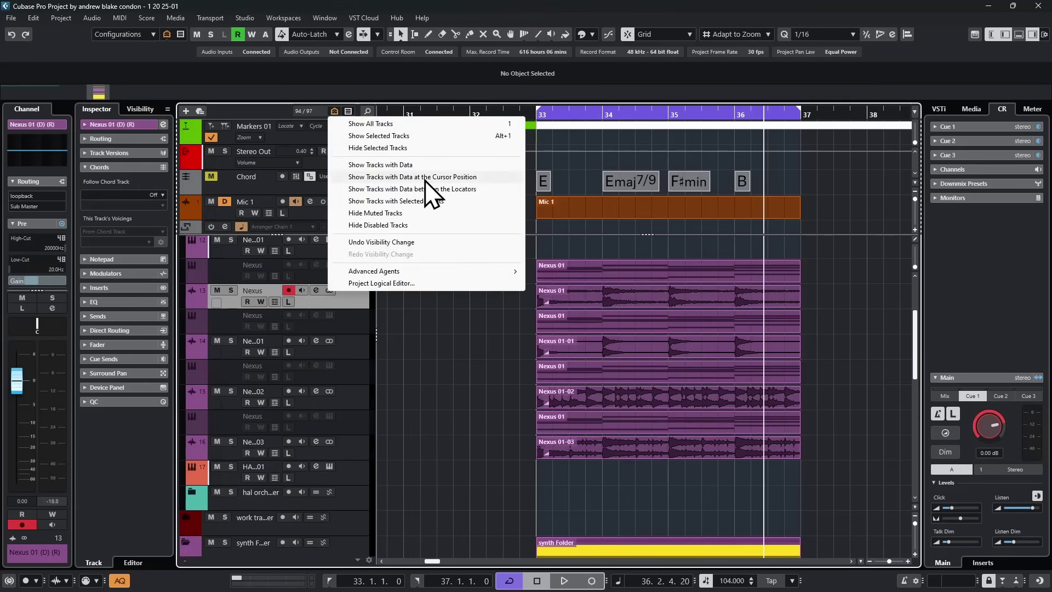
click(385, 225)
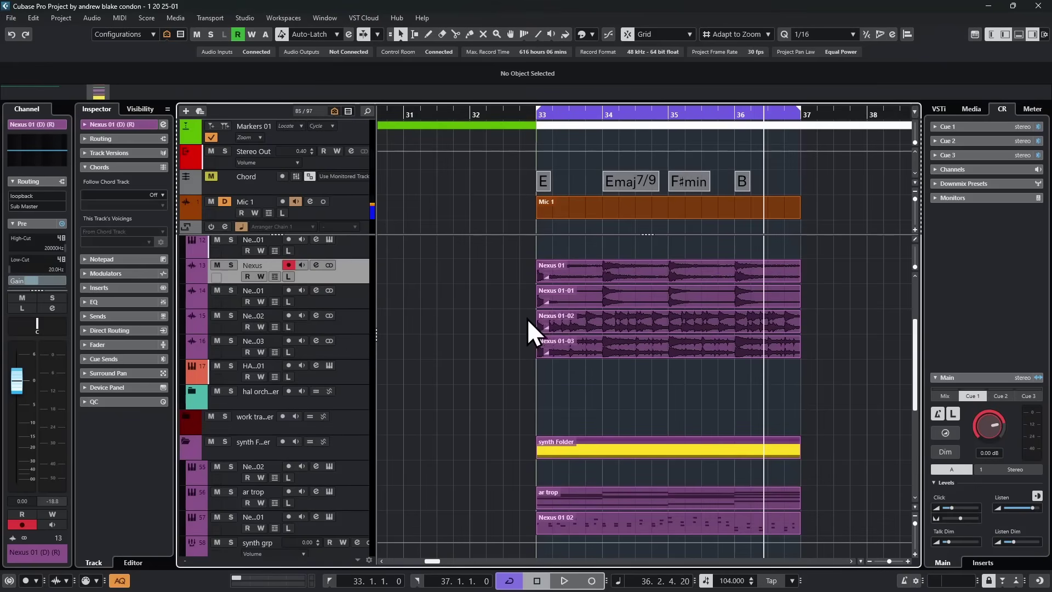
key(ctrl+z)
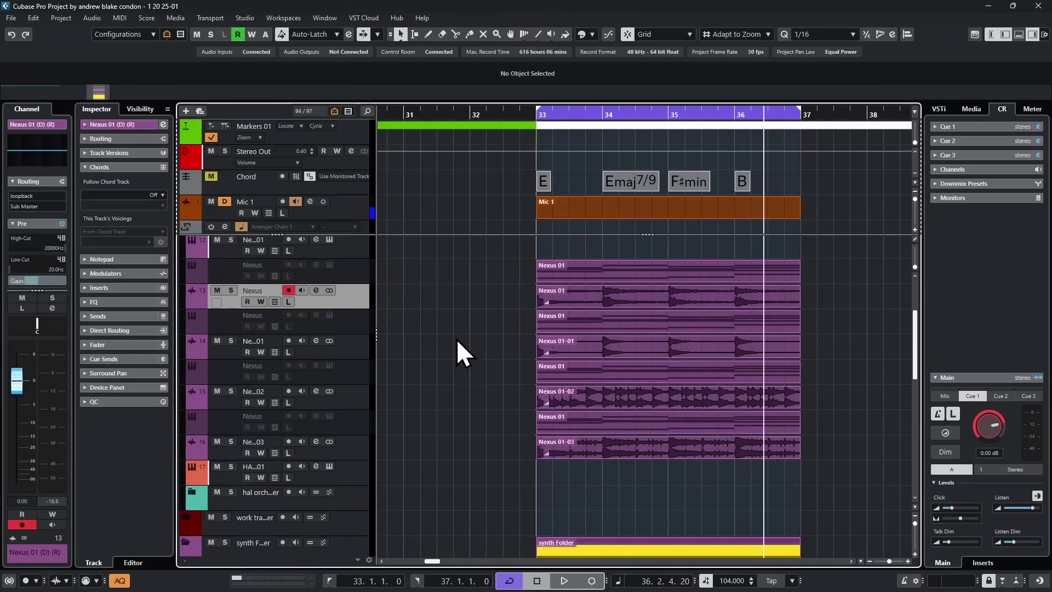
key(ctrl+shift+z)
key(ctrl+z)
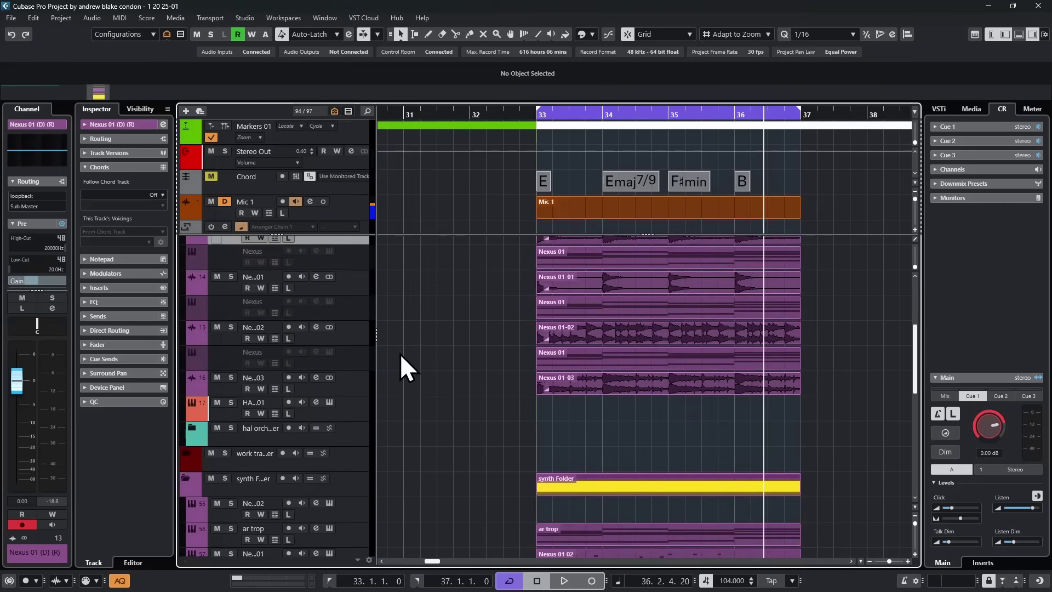
click(34, 18)
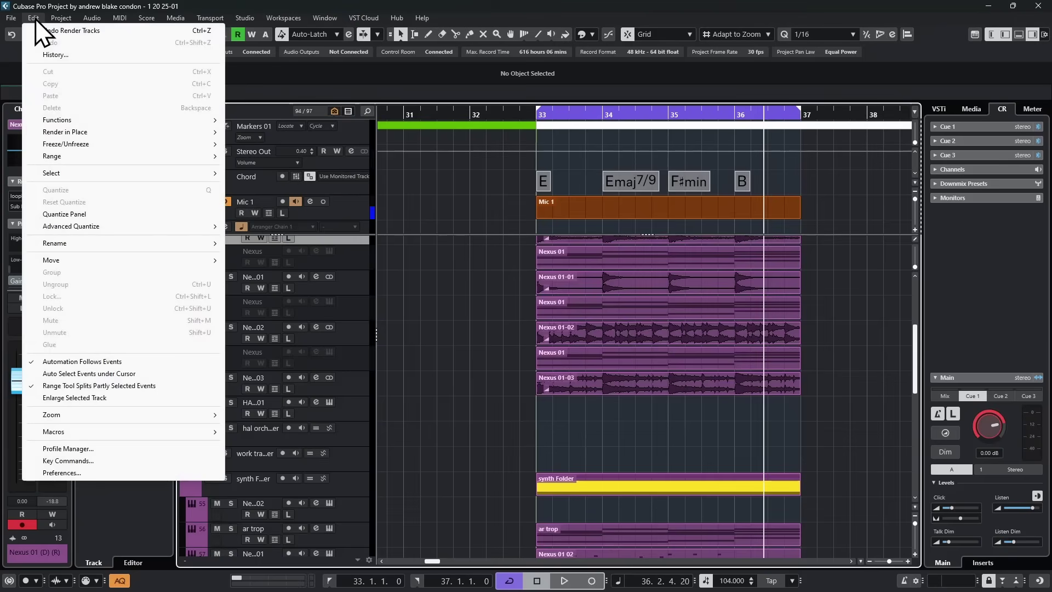
click(77, 460)
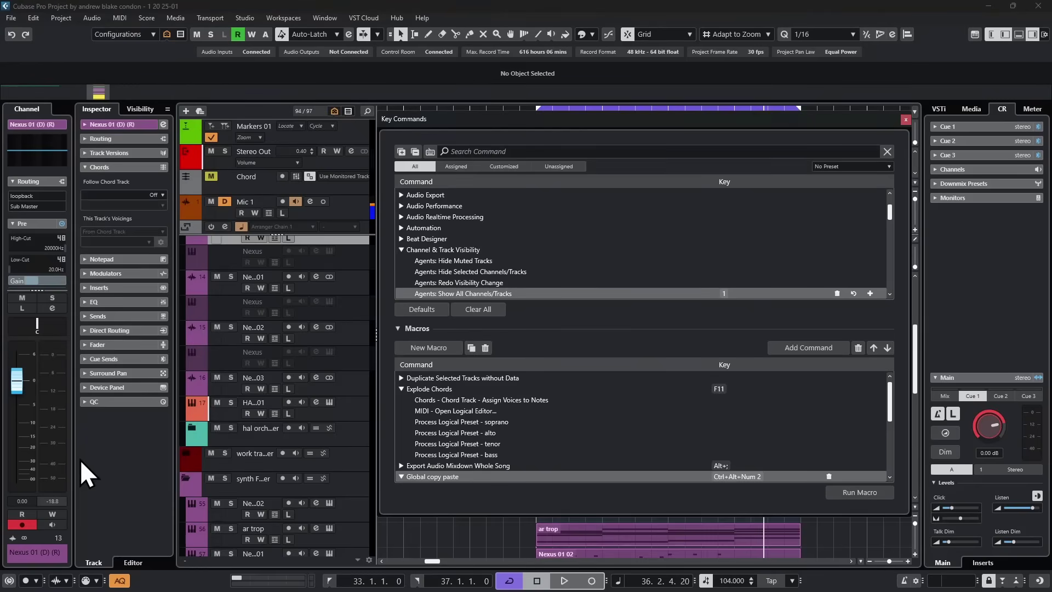
scroll(542, 249, down, 3)
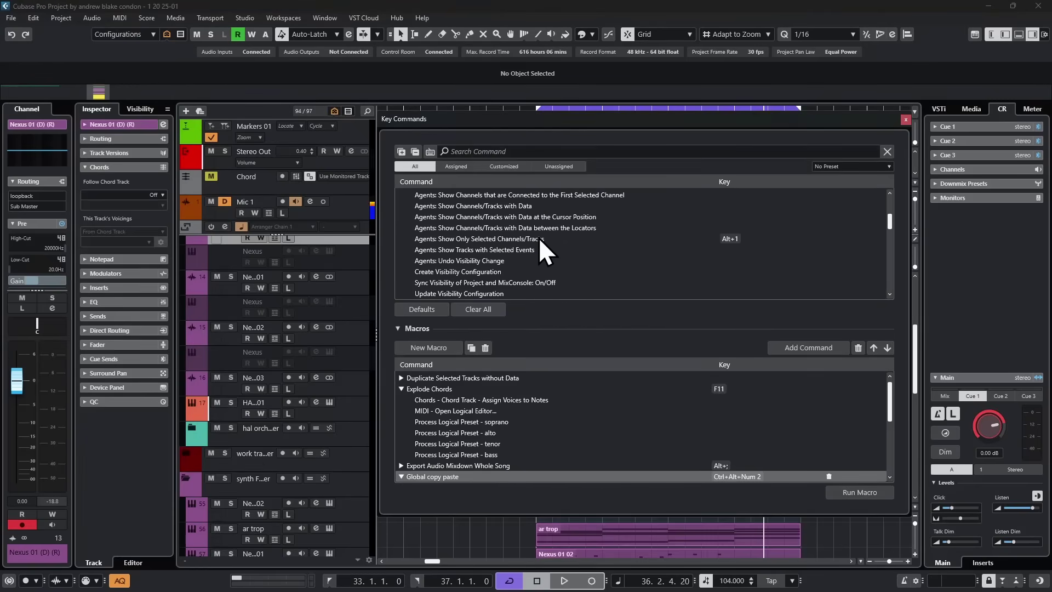
scroll(542, 244, up, 1)
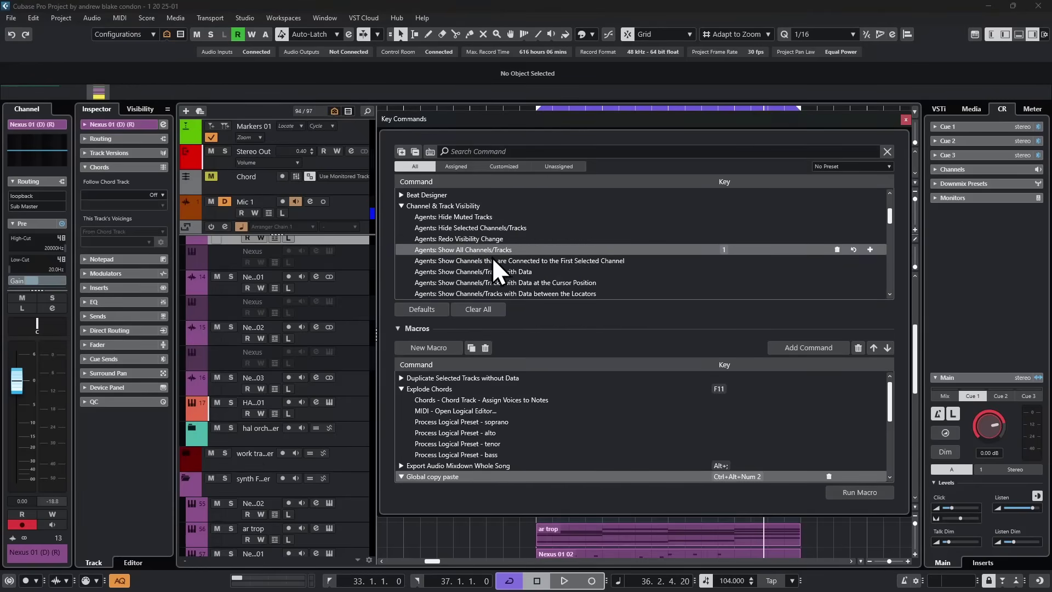
scroll(523, 246, down, 4)
scroll(522, 247, up, 4)
scroll(522, 246, down, 2)
scroll(523, 247, up, 1)
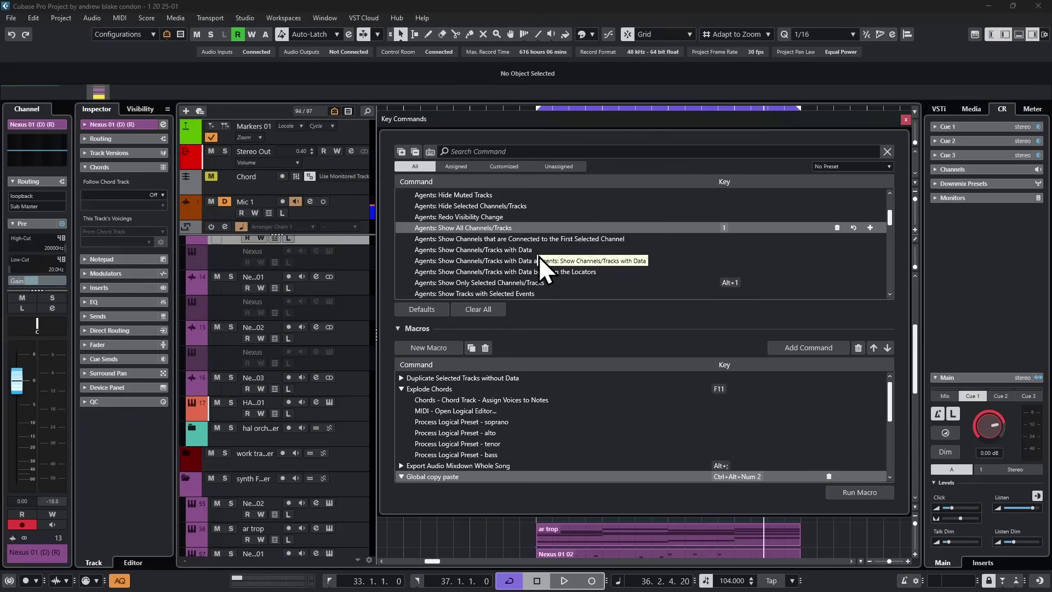
key(Escape)
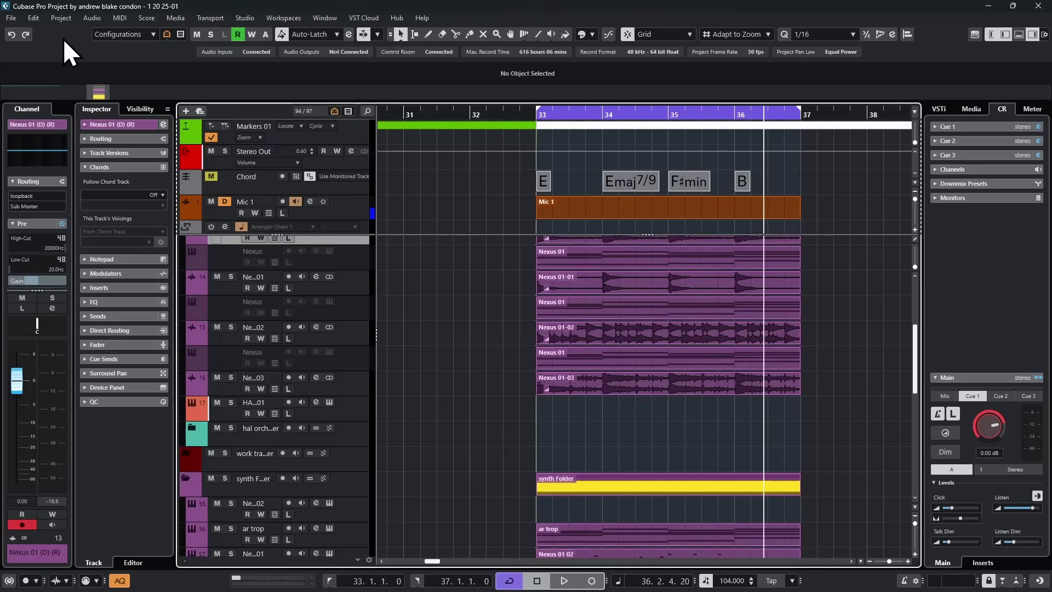
Step: Open the Project Logical Editor setup and remove the record-enable action
click(58, 16)
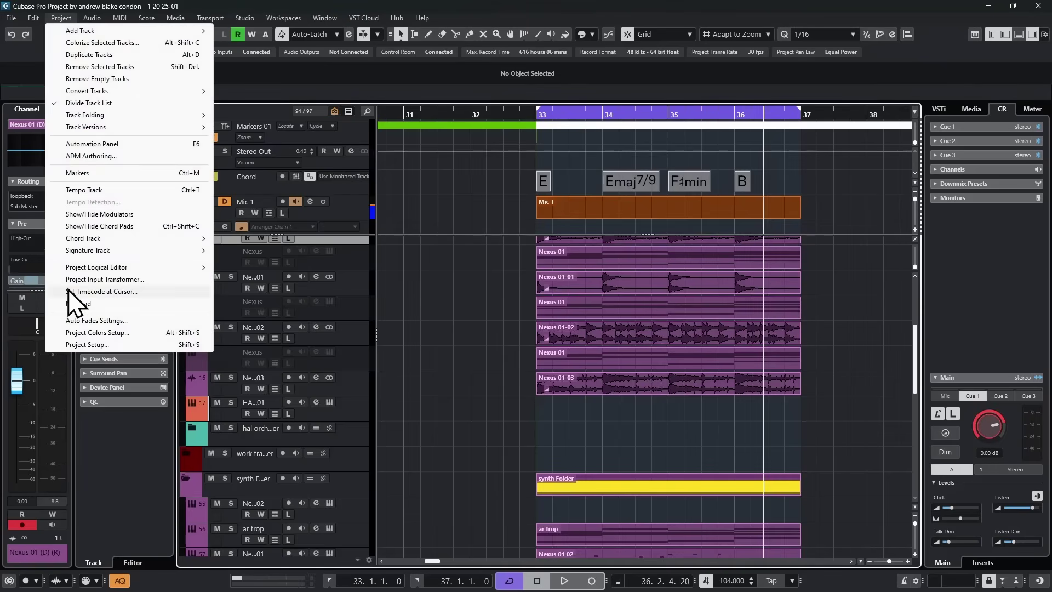
mouse_move(110, 270)
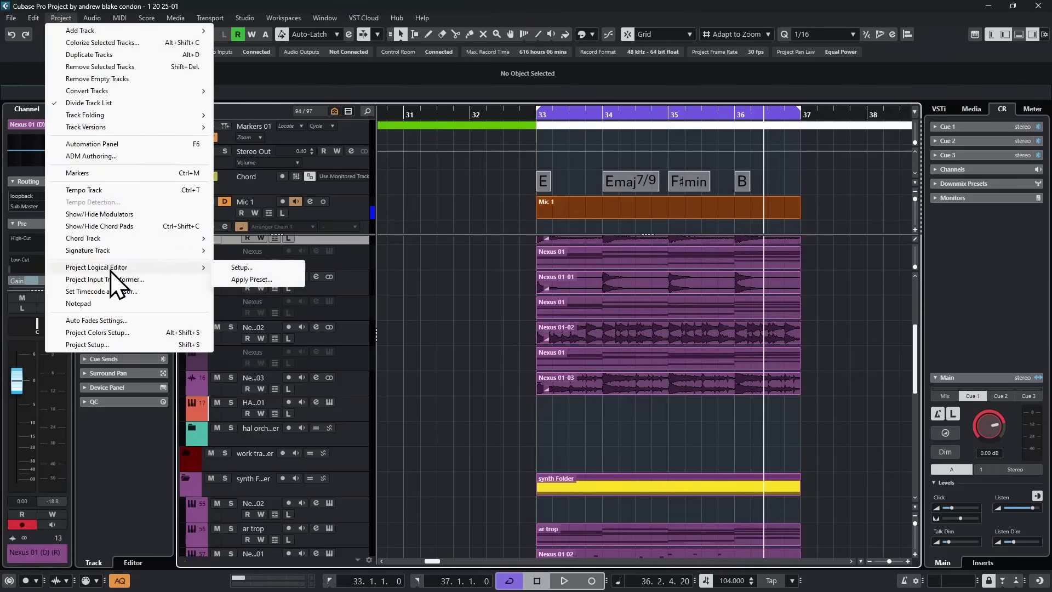
click(244, 268)
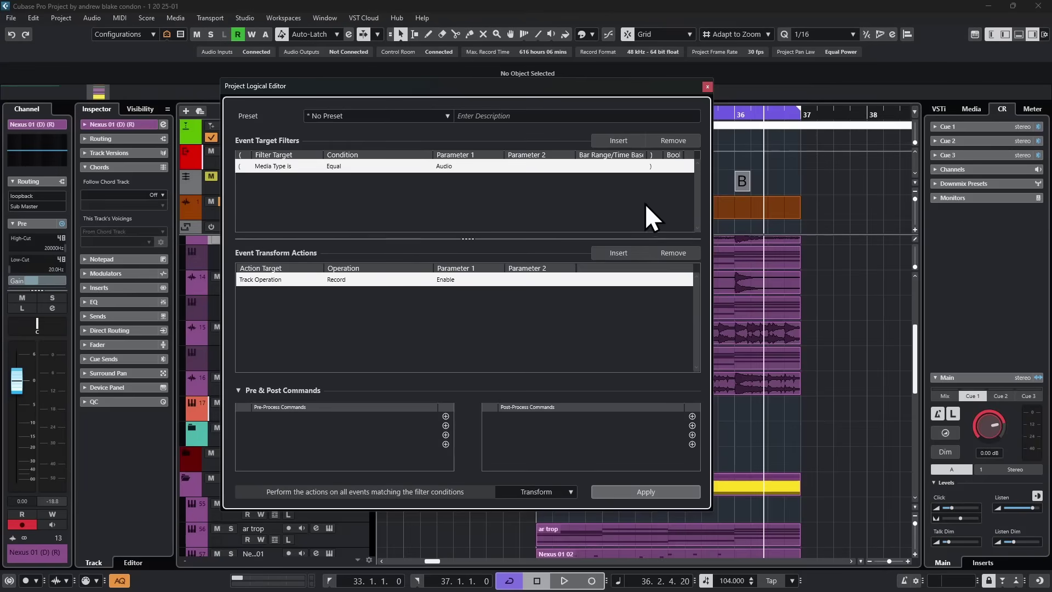
click(673, 253)
Step: Search the presets for 'hide' and load the Hide All preset
click(373, 114)
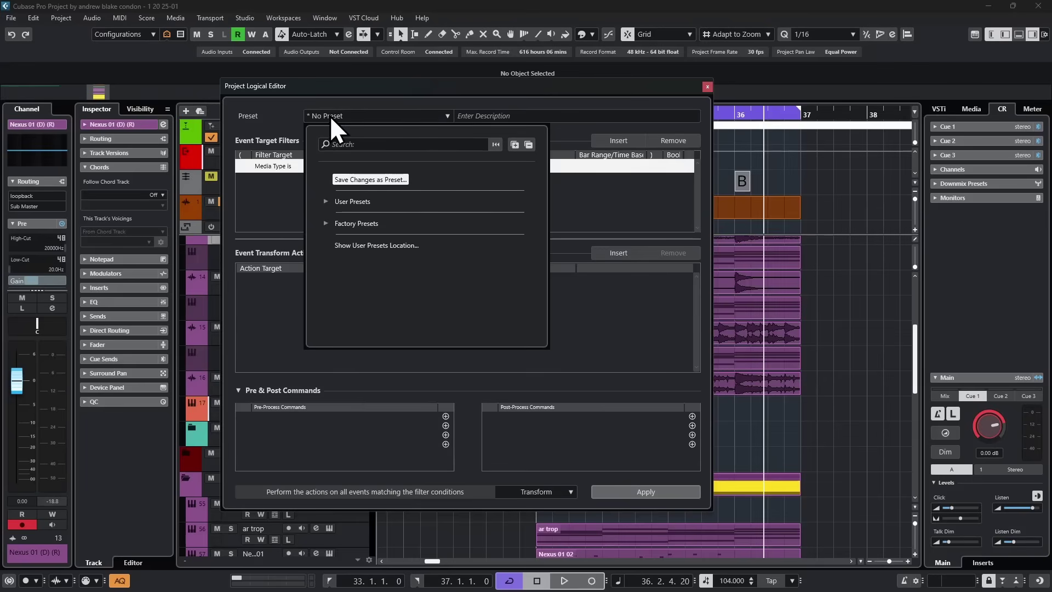
click(370, 144)
text(hide)
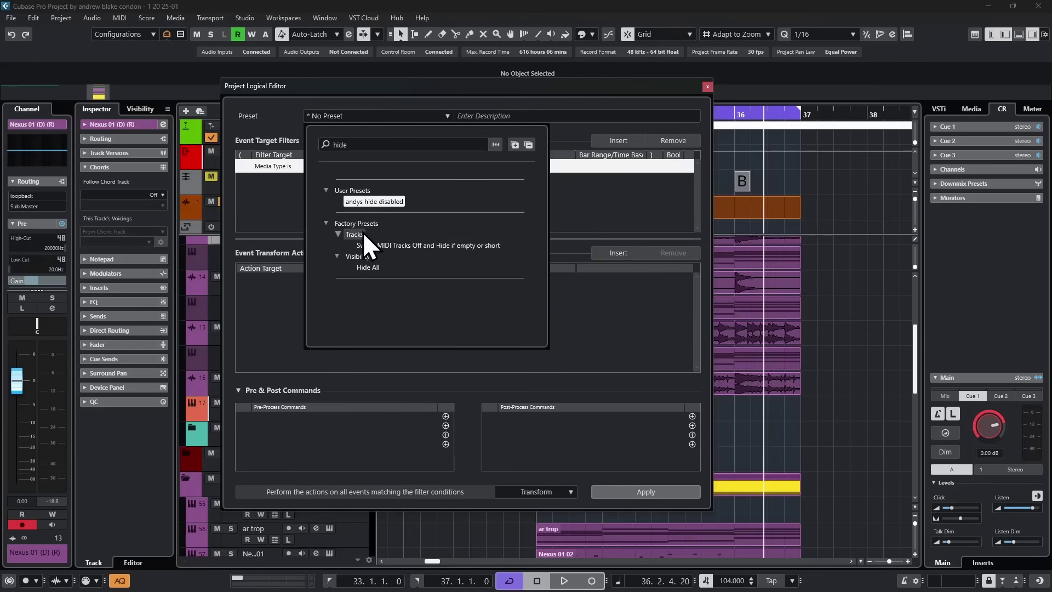
click(367, 267)
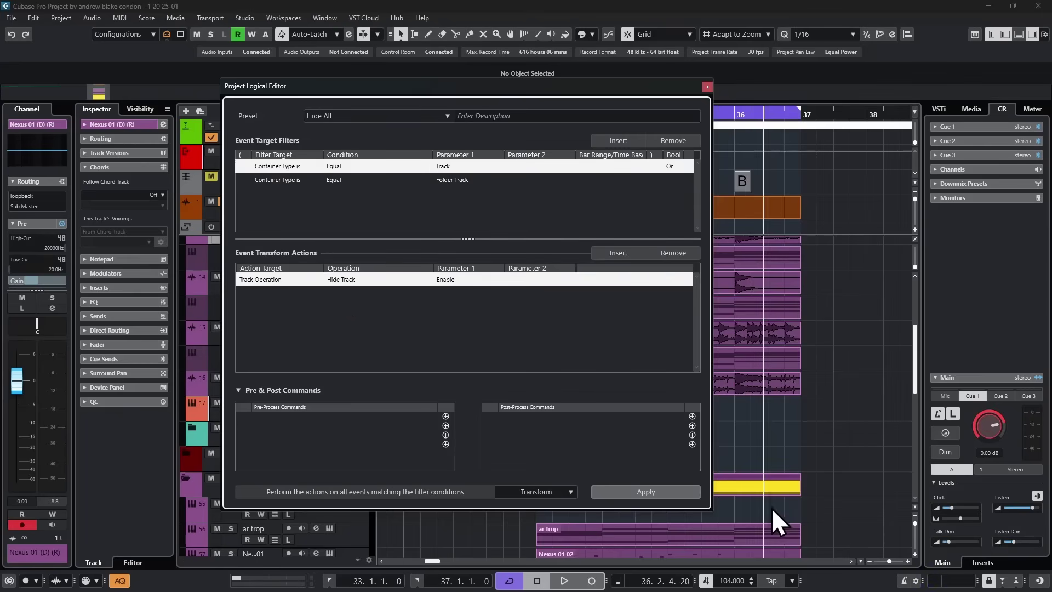
Step: Set the second filter to Property Is Set > Is Disabled, combined with And, and apply it
click(458, 175)
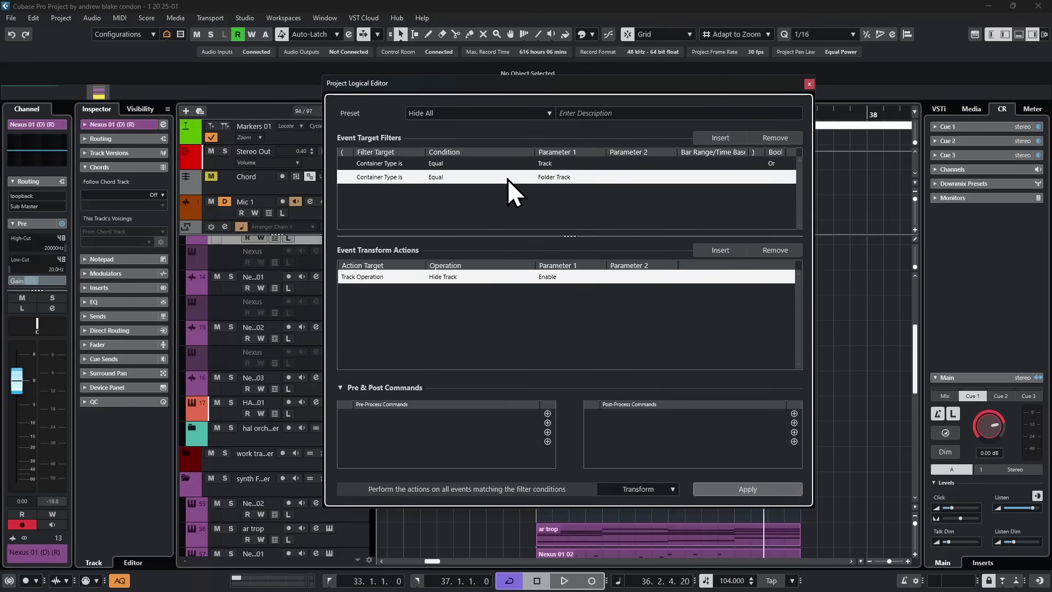
click(374, 176)
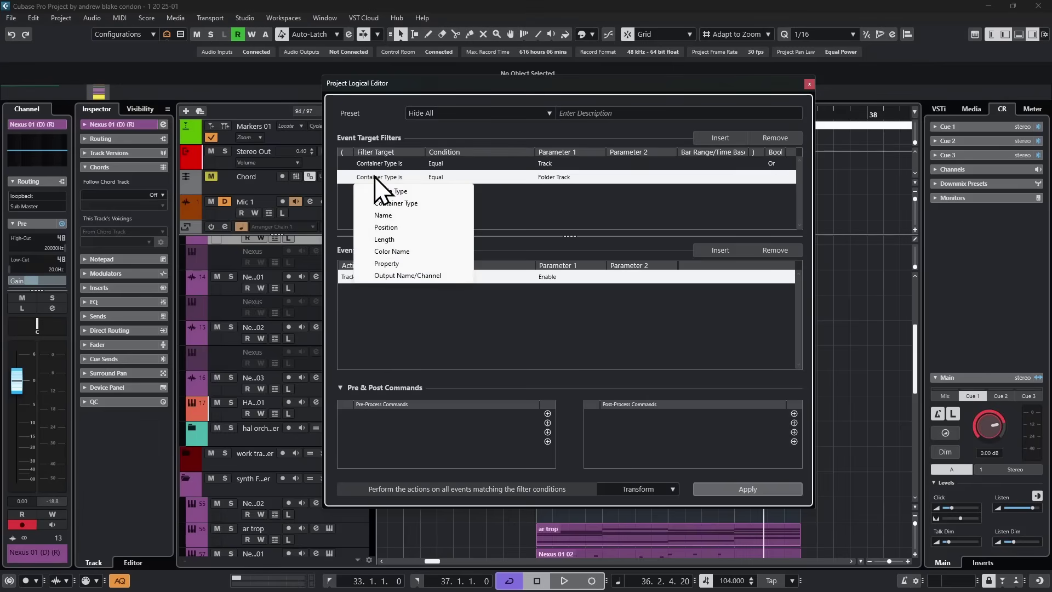
click(387, 263)
click(433, 177)
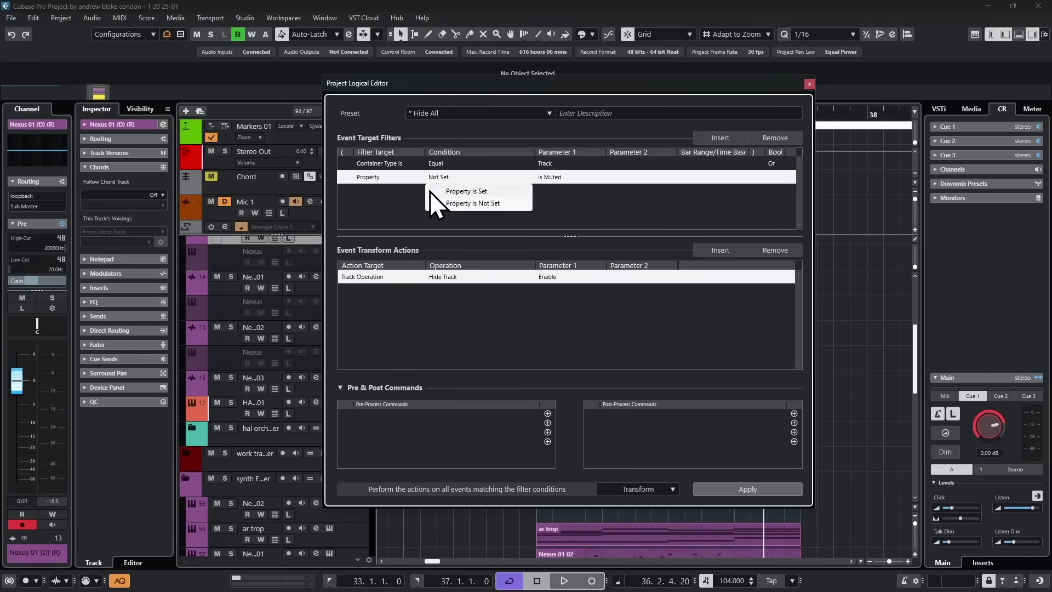
click(472, 190)
click(561, 177)
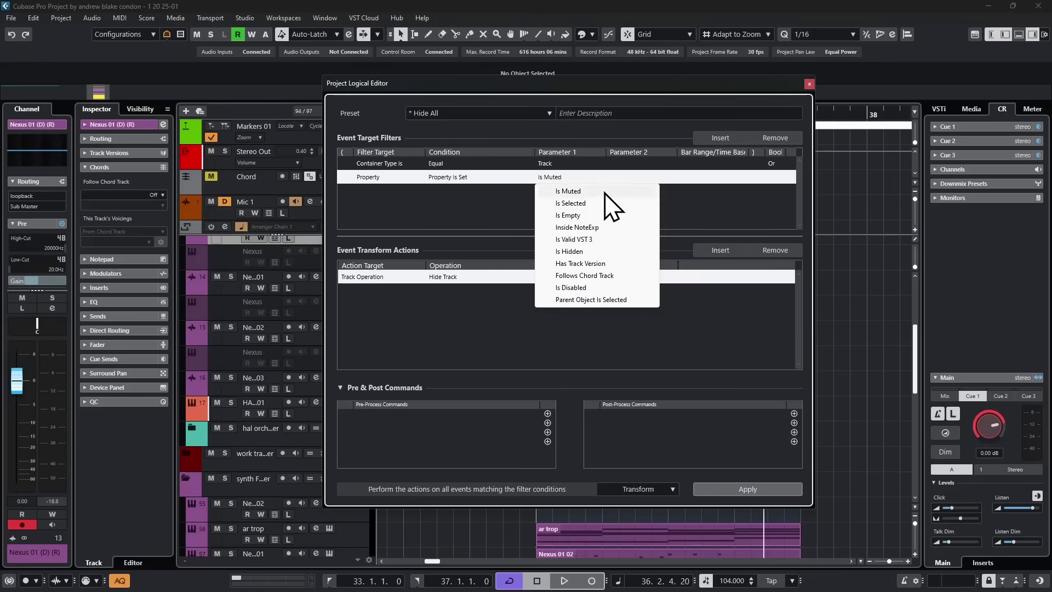
click(574, 288)
click(773, 163)
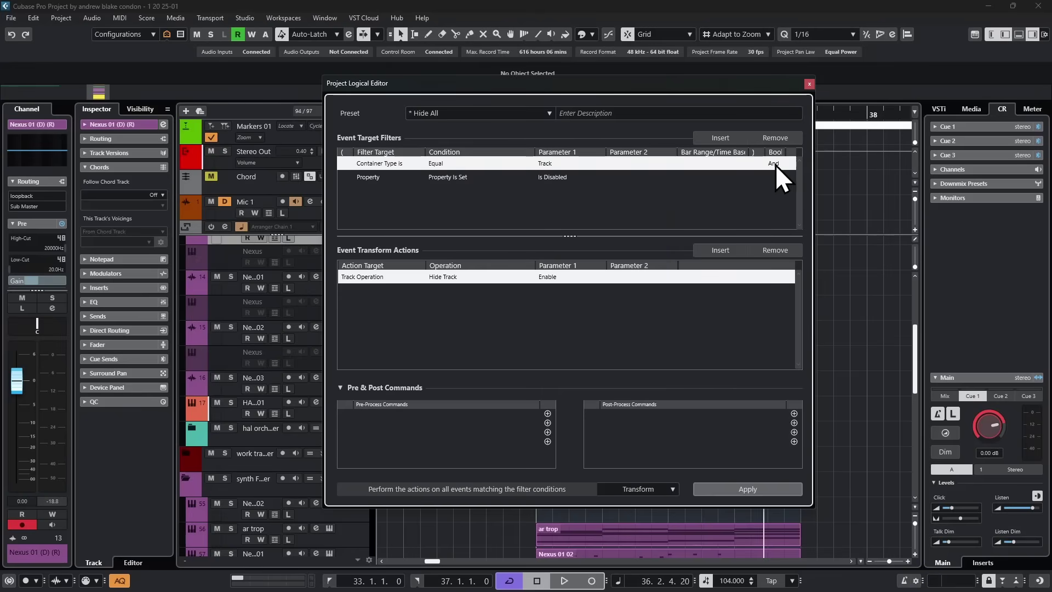
drag(384, 83, 622, 3)
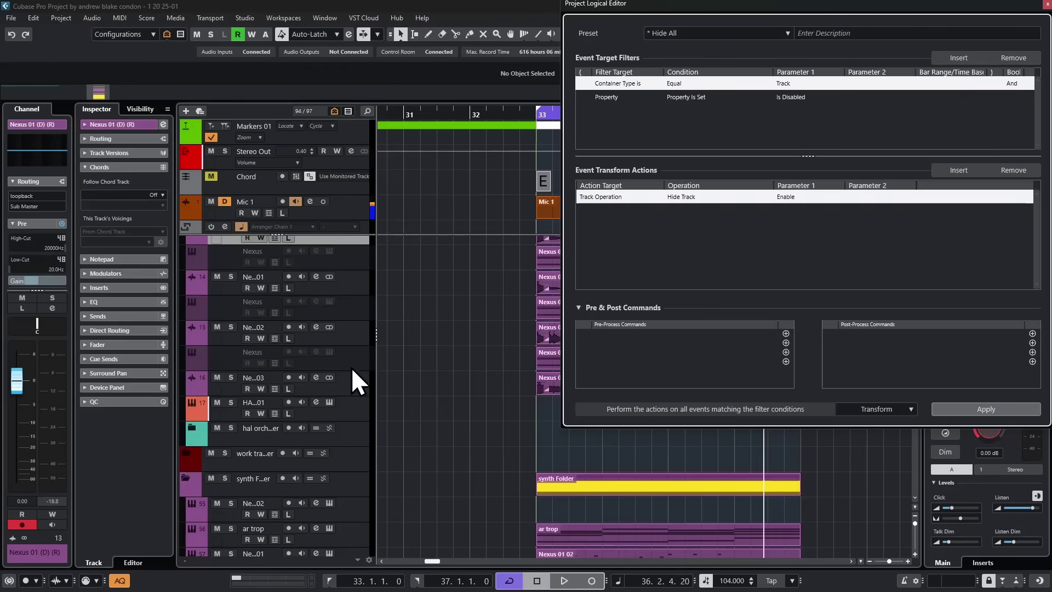
click(995, 410)
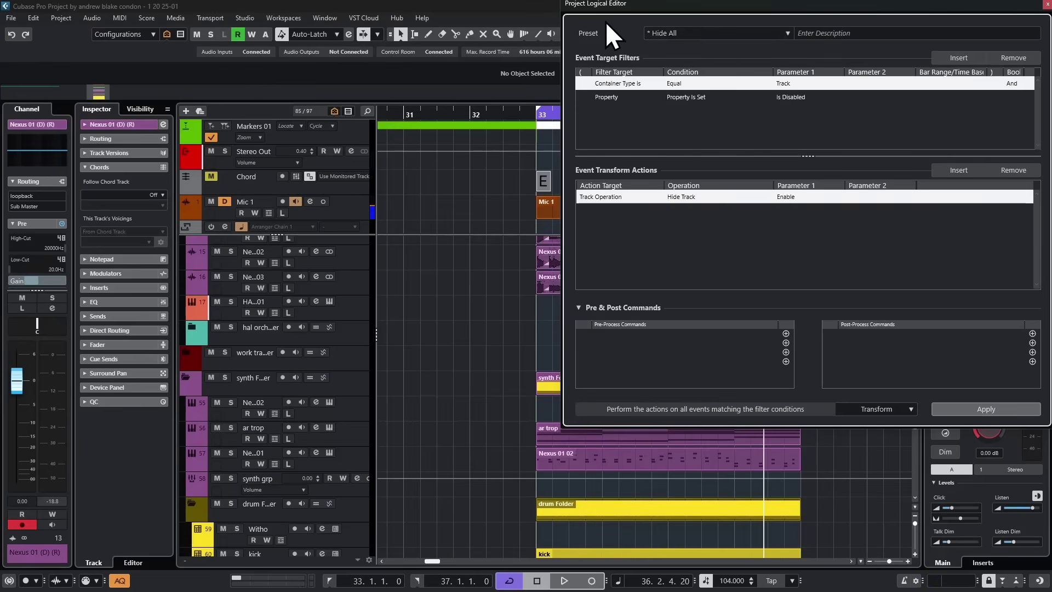
Step: Save the rule as a preset and find it under Process Project Logical Editor in Key Commands
click(699, 32)
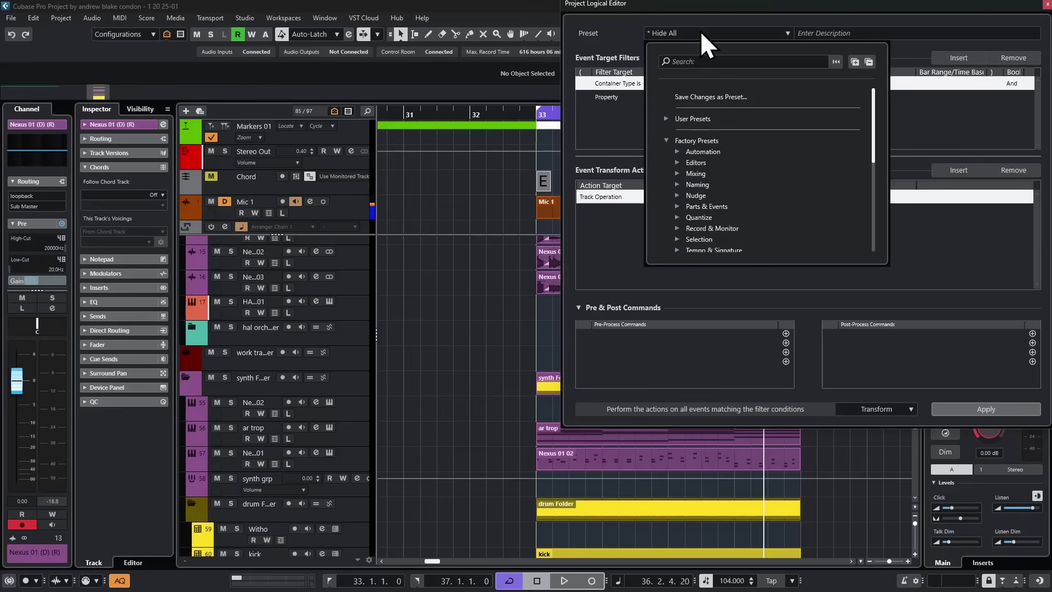
click(711, 97)
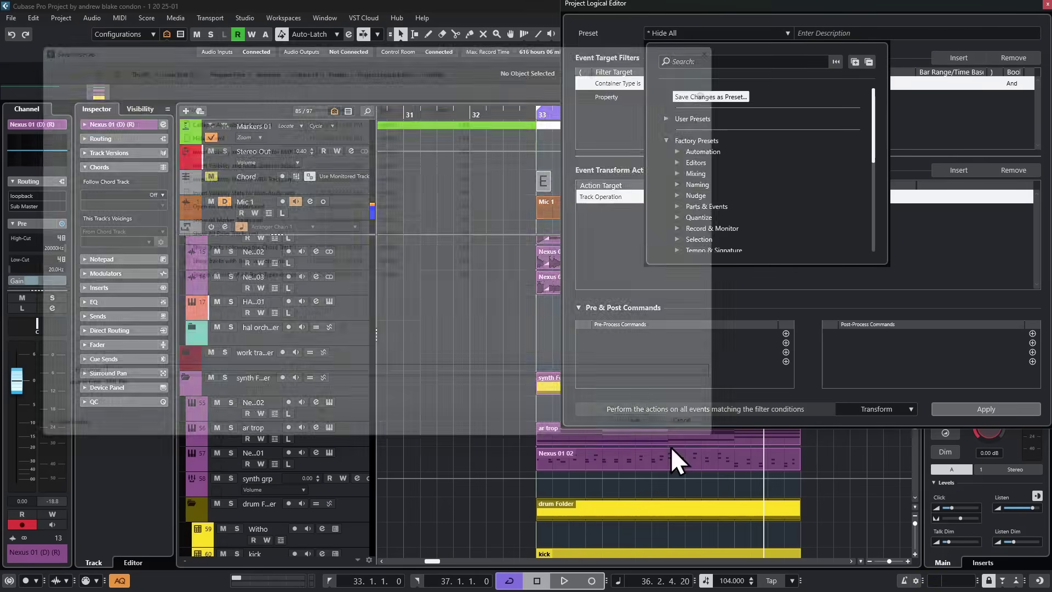
click(33, 17)
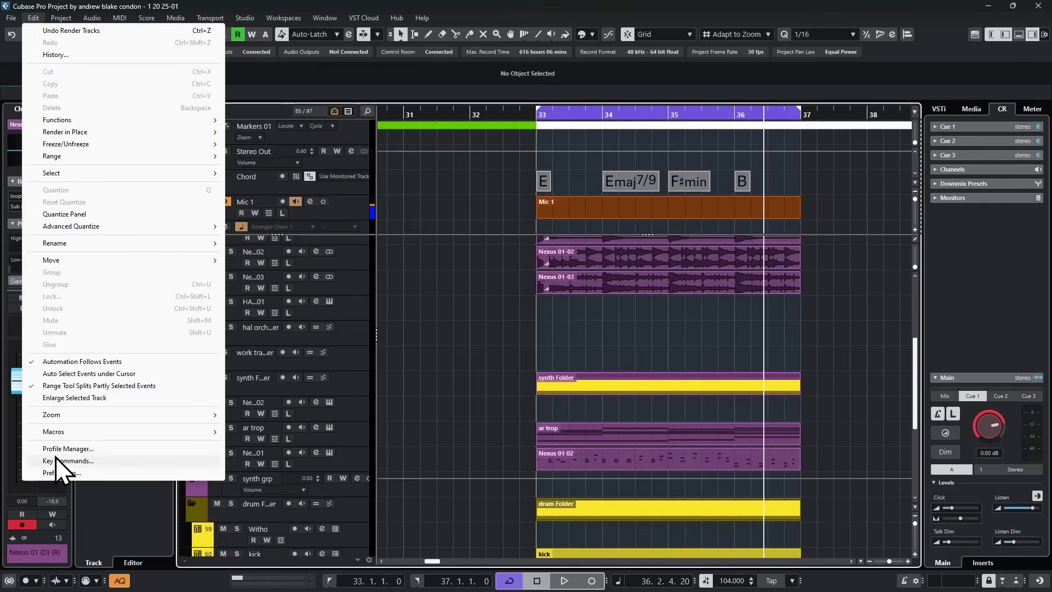
click(80, 464)
scroll(499, 238, down, 10)
scroll(466, 244, down, 5)
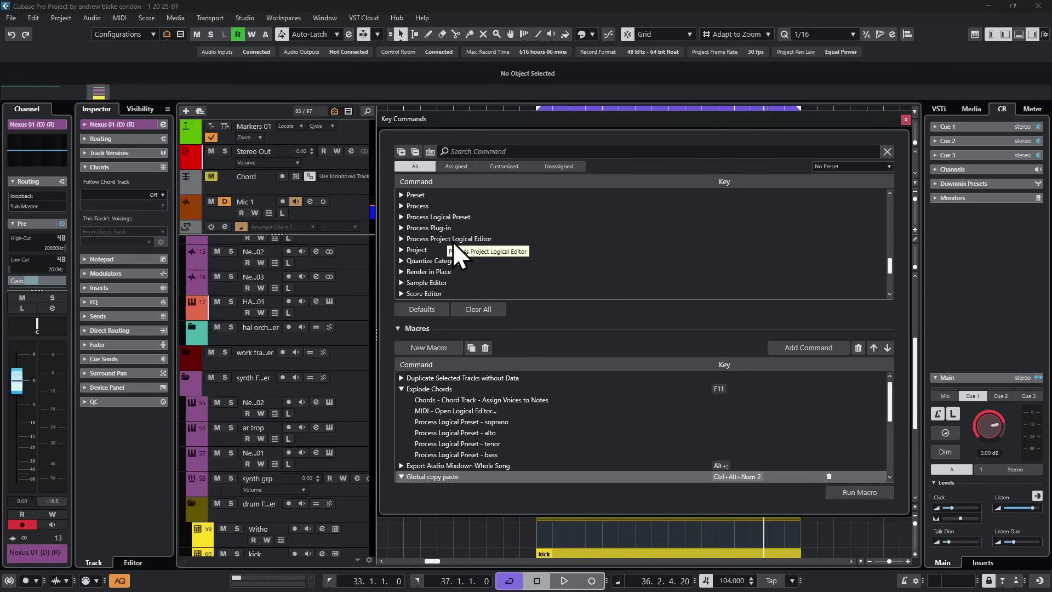
click(402, 239)
scroll(543, 268, down, 8)
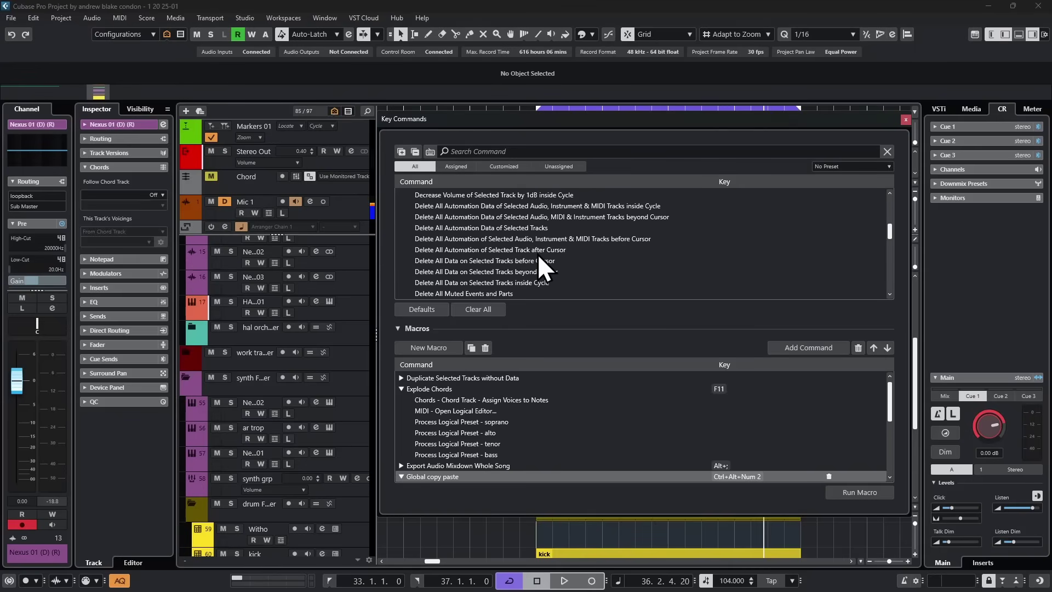
scroll(539, 258, up, 2)
scroll(537, 254, down, 12)
scroll(522, 245, down, 15)
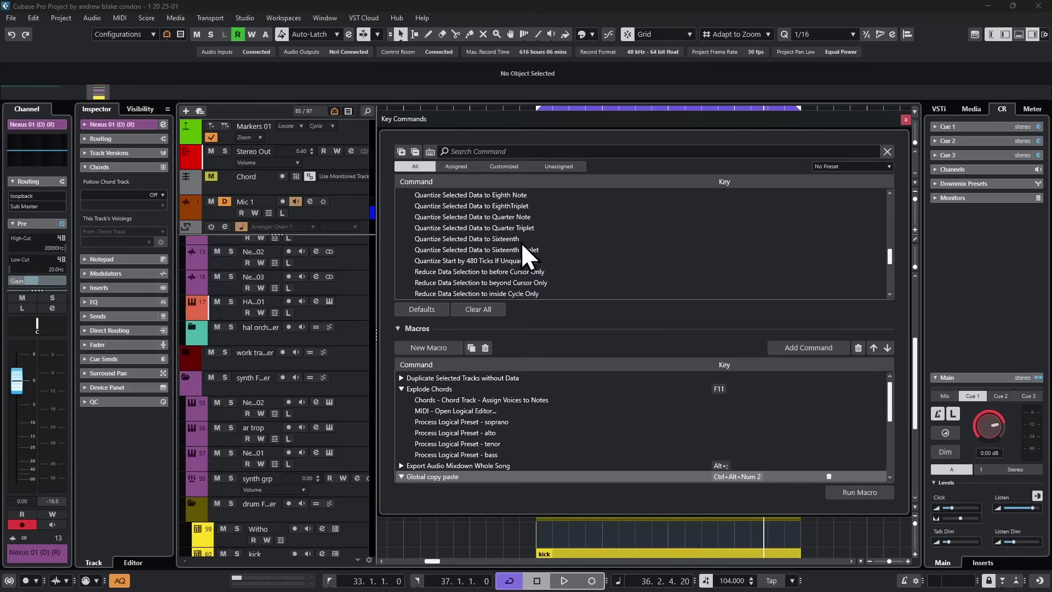
scroll(545, 236, down, 15)
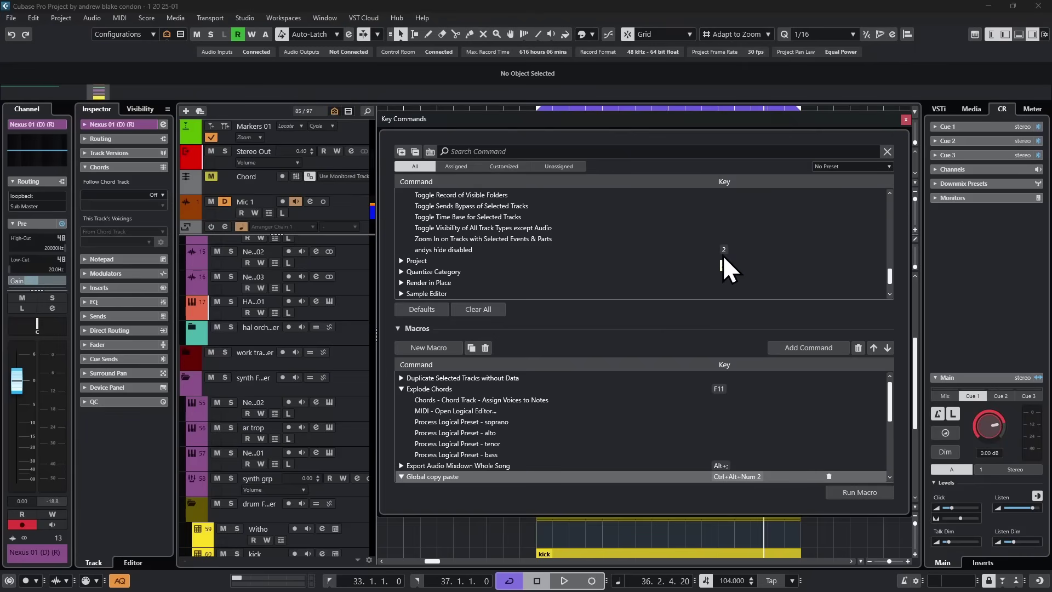
key(Escape)
key(2)
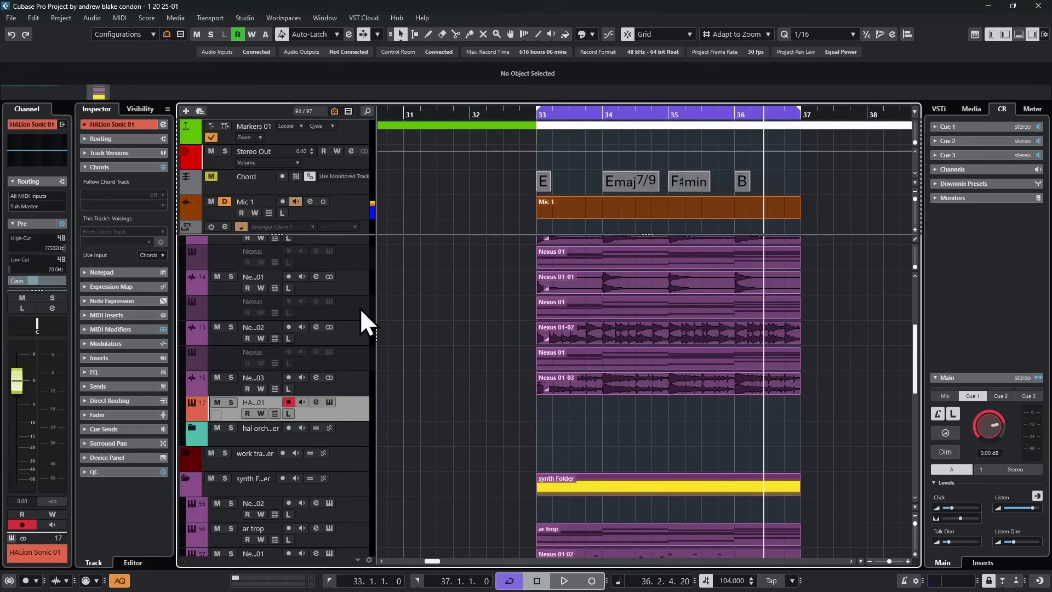
key(2)
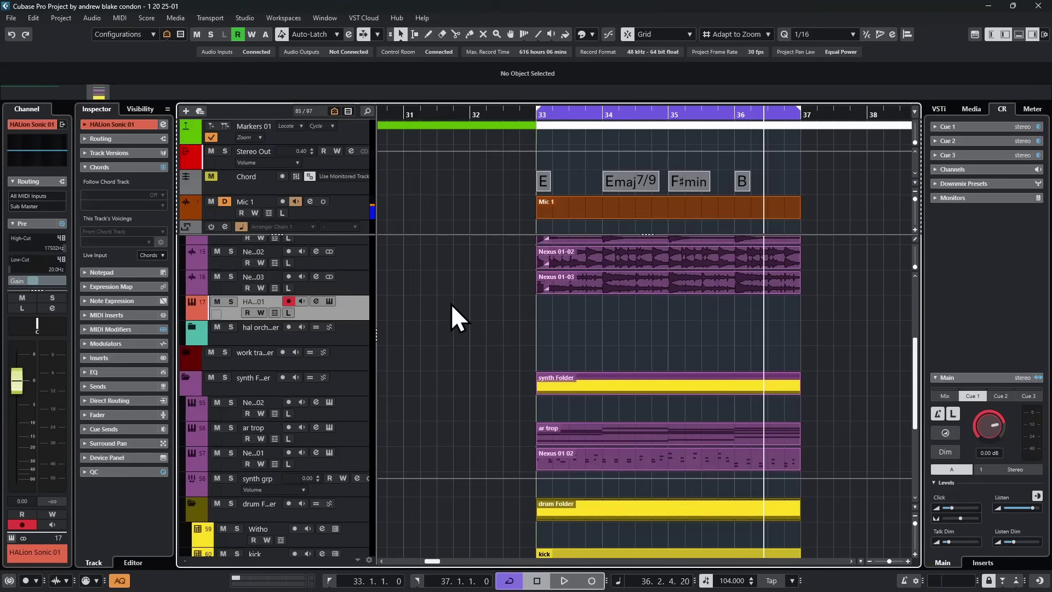
scroll(365, 285, up, 5)
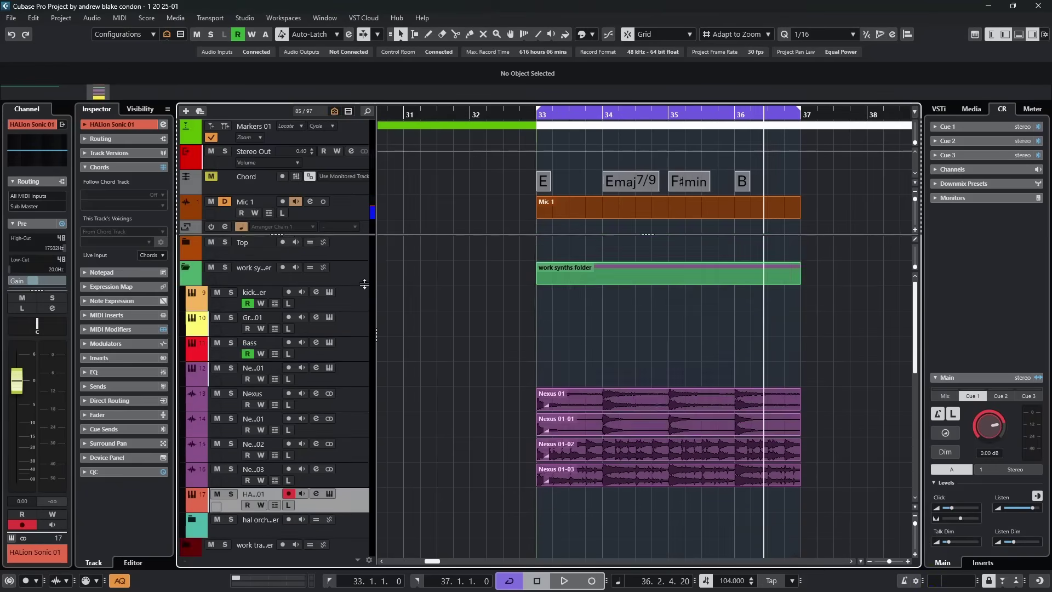
scroll(365, 285, down, 3)
scroll(362, 298, up, 3)
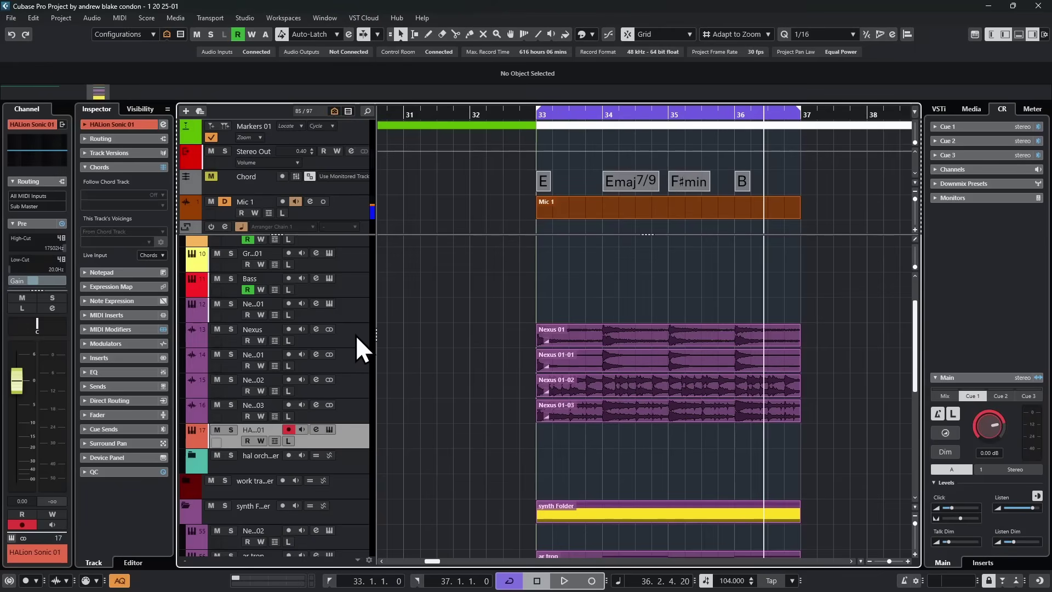
key(g)
key(g)
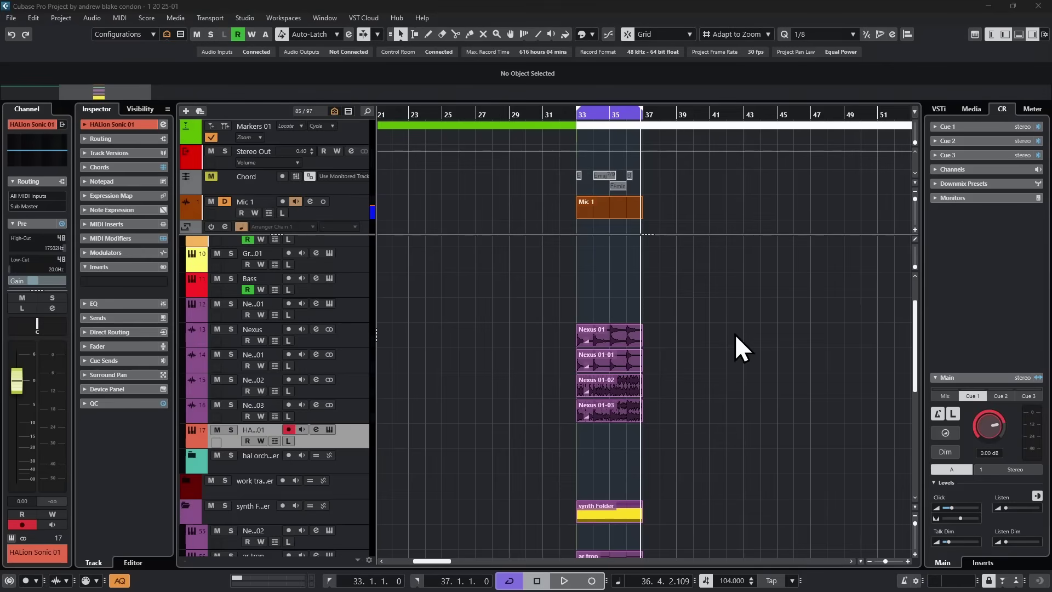
scroll(698, 325, down, 5)
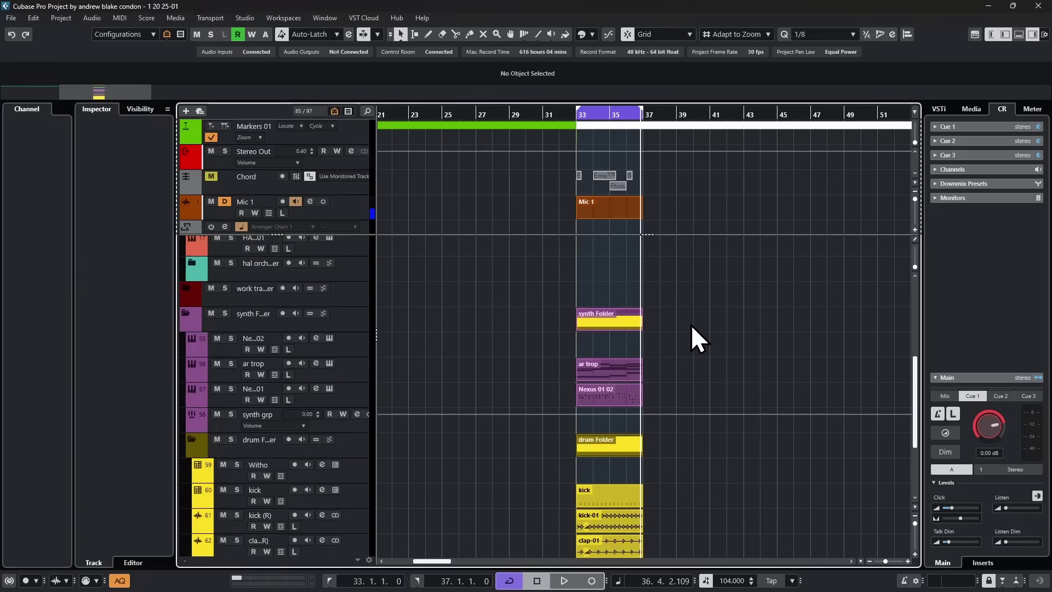
key(h)
key(h)
click(573, 324)
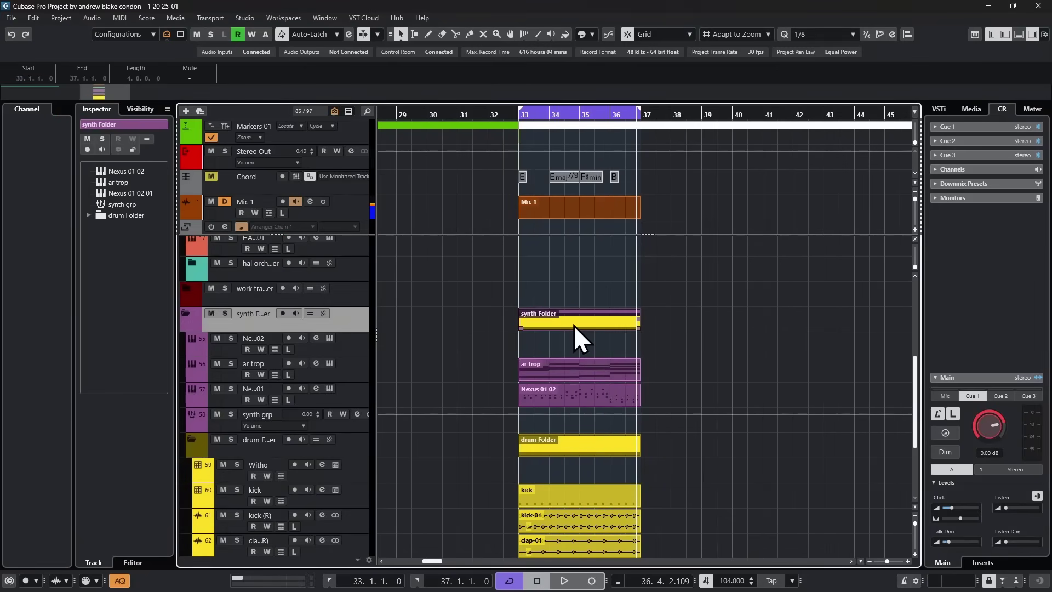
click(577, 378)
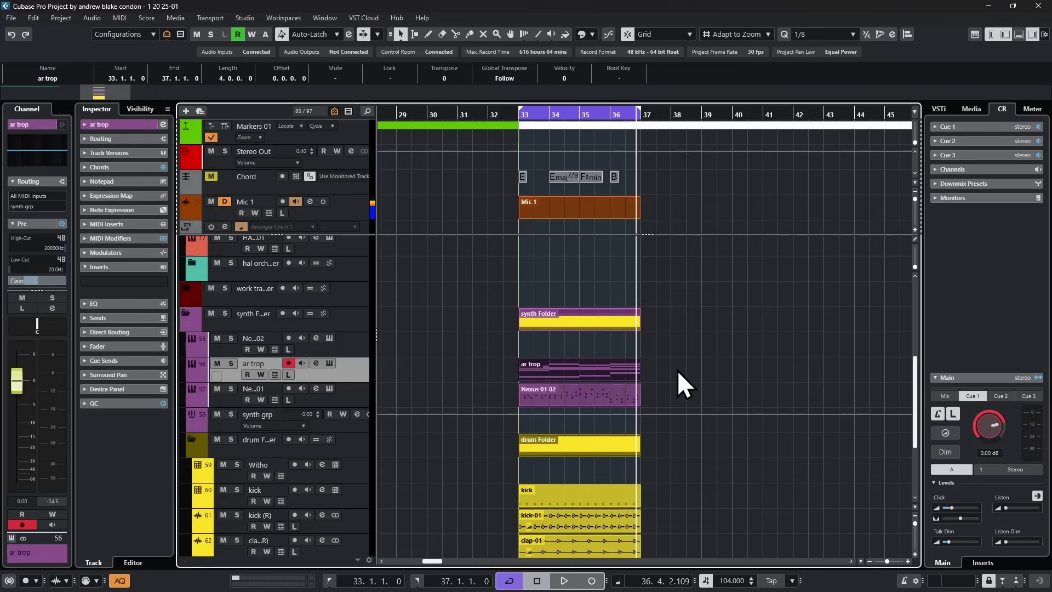
key(ctrl+d)
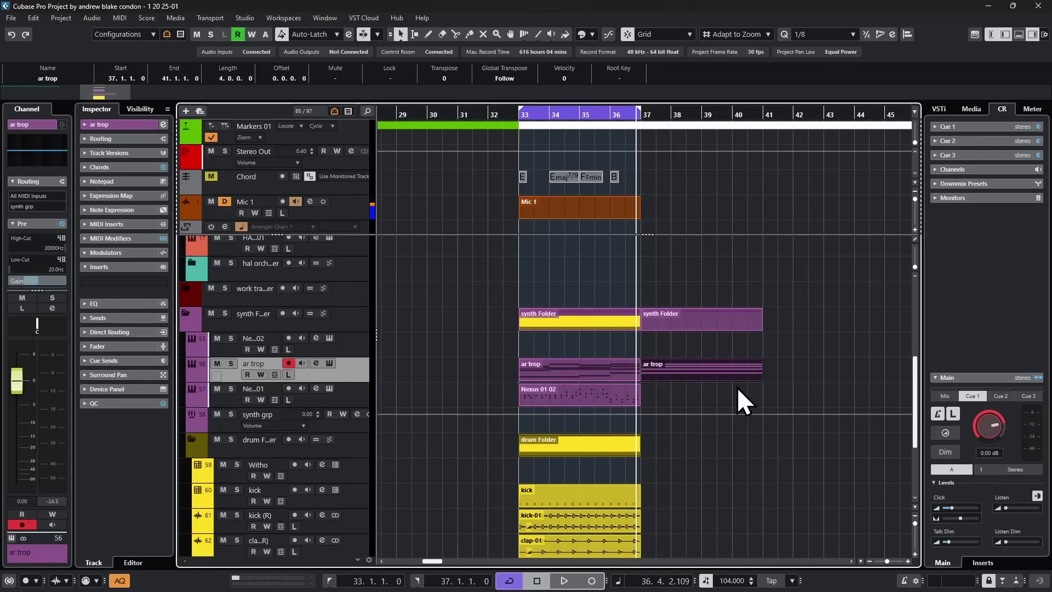
key(ctrl+z)
key(2)
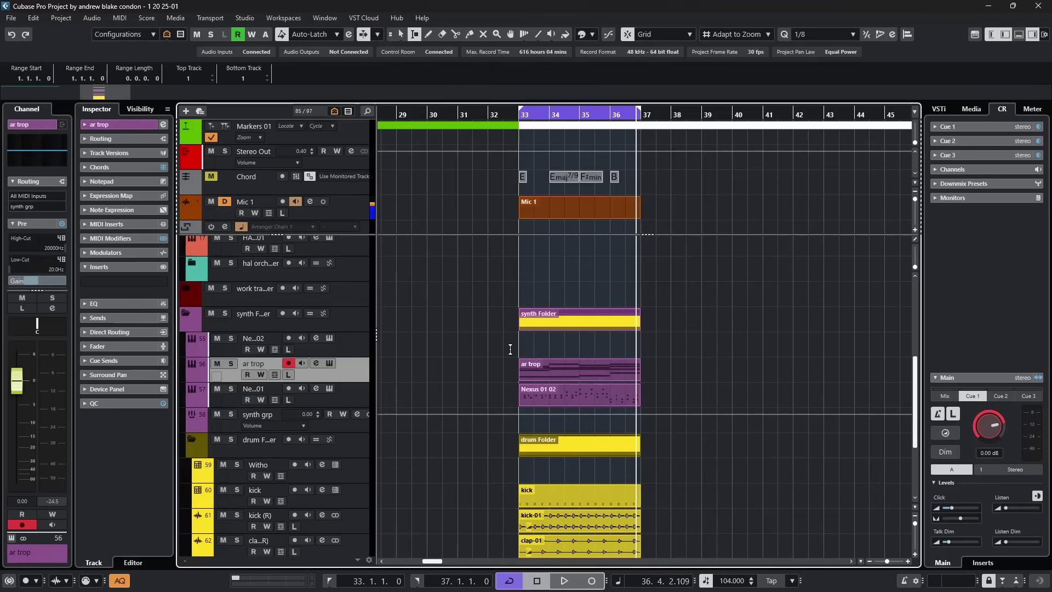
drag(524, 282, 640, 397)
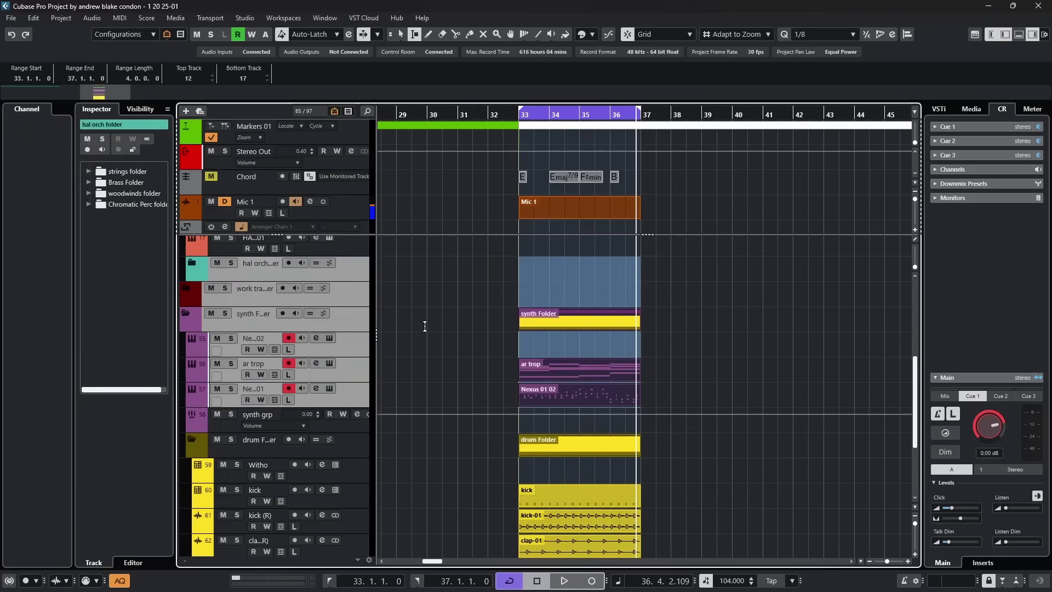
scroll(705, 381, up, 2)
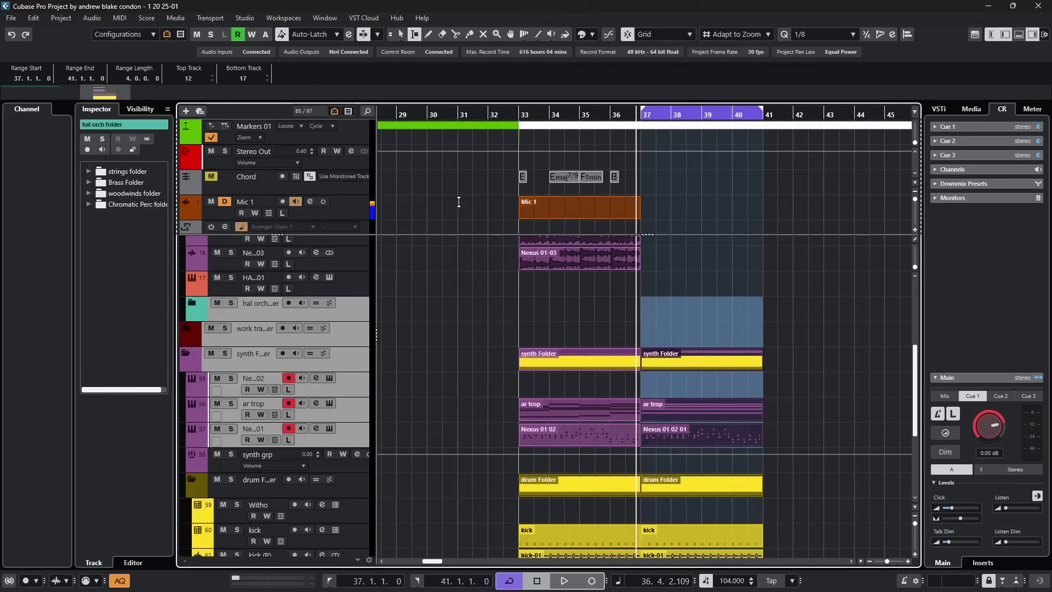
key(ctrl+z)
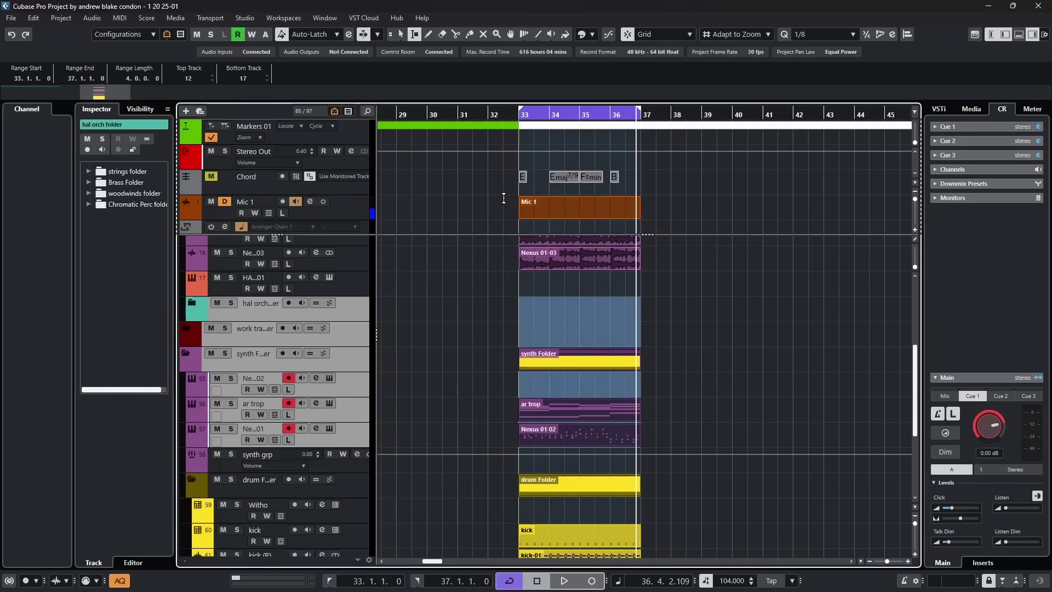
drag(524, 193, 638, 219)
click(518, 301)
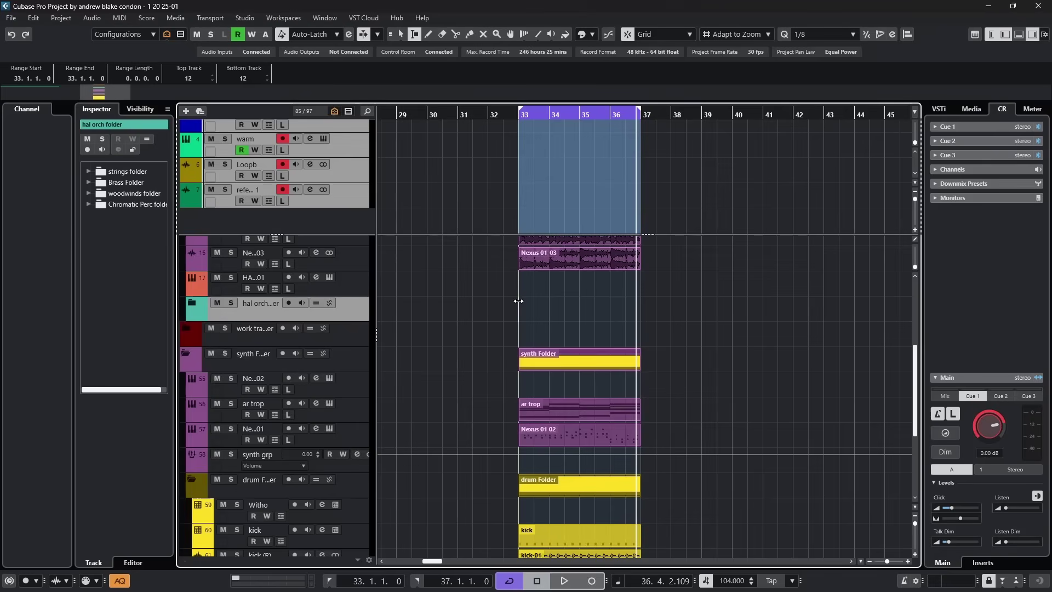
drag(518, 301, 550, 307)
click(467, 333)
click(730, 197)
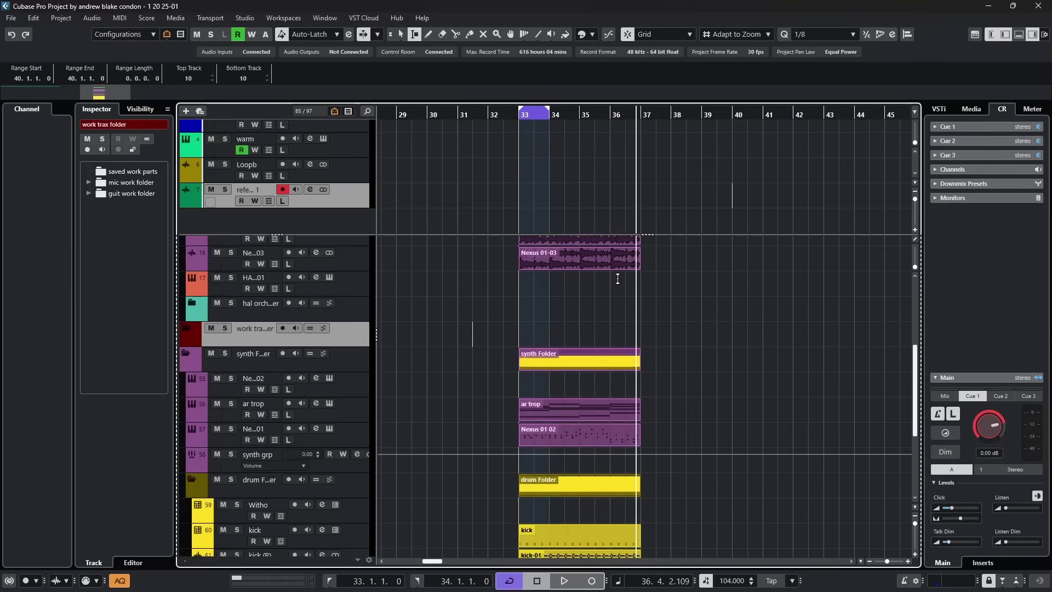
click(499, 286)
Step: Switch to the Object tool and set the cycle range to bars 33–37
key(1)
drag(590, 113, 715, 134)
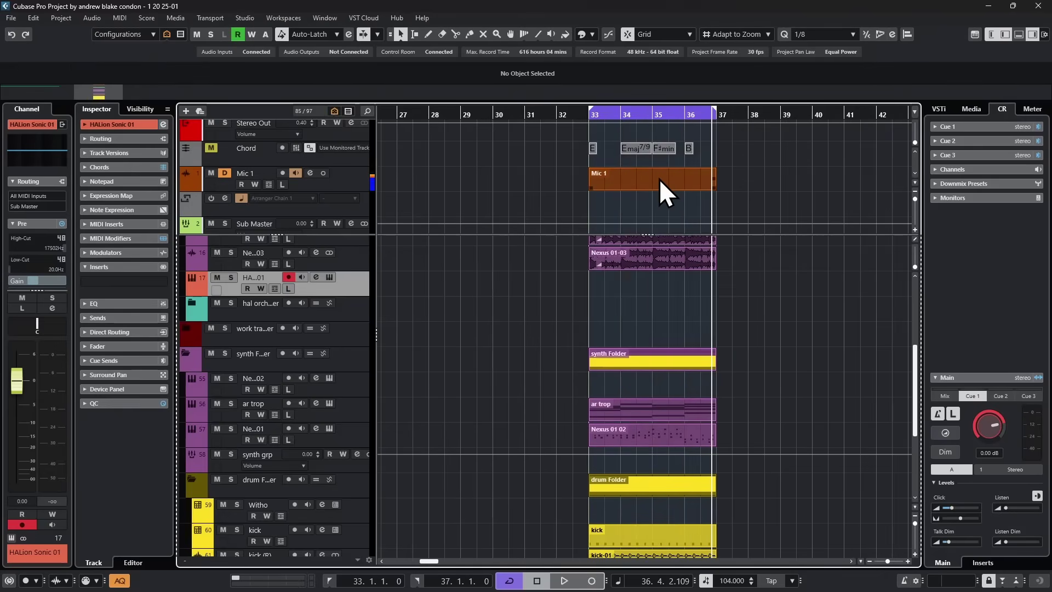
click(33, 20)
mouse_move(89, 158)
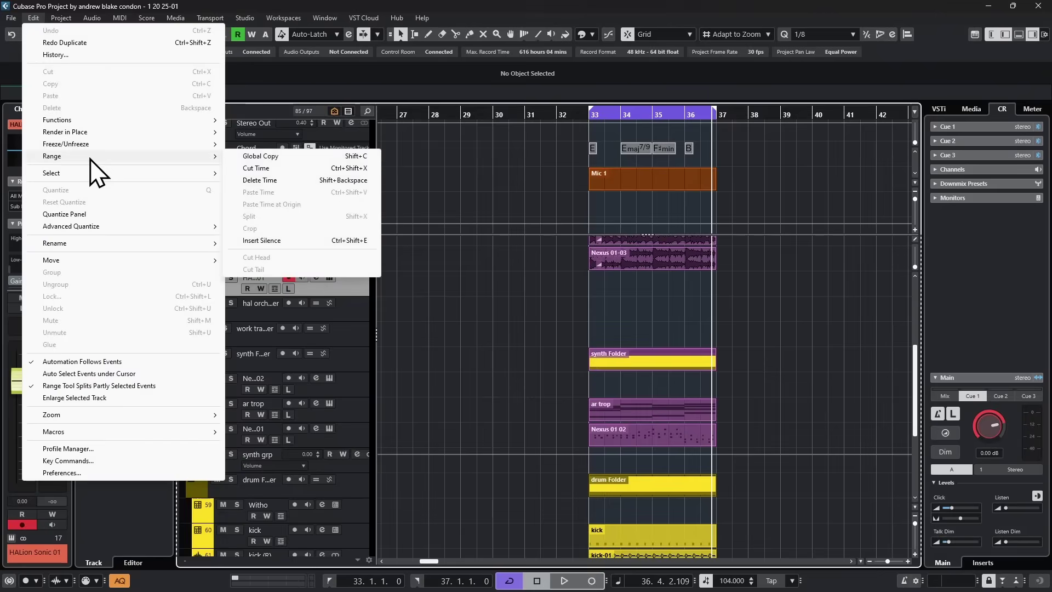
click(277, 158)
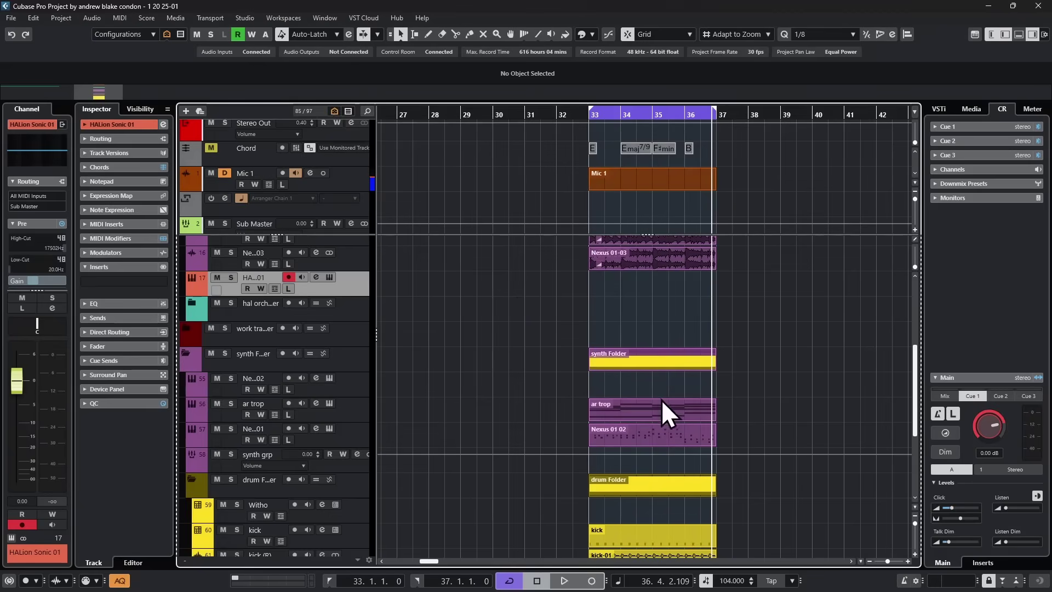
Step: Globally copy bars 33–37 on all tracks and paste the copy at bar 37
click(719, 116)
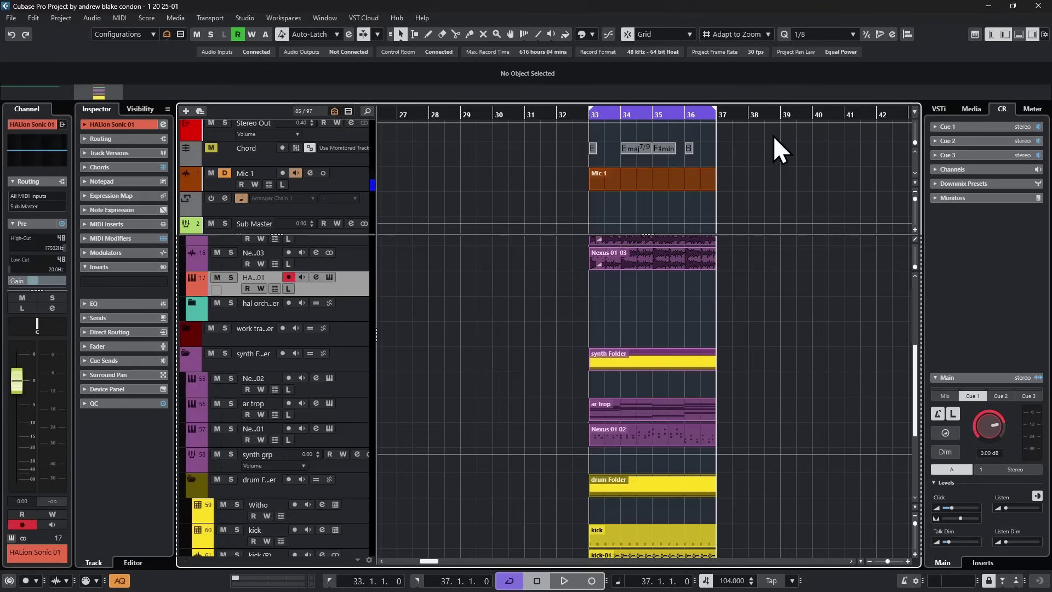
key(ctrl+a)
key(ctrl+d)
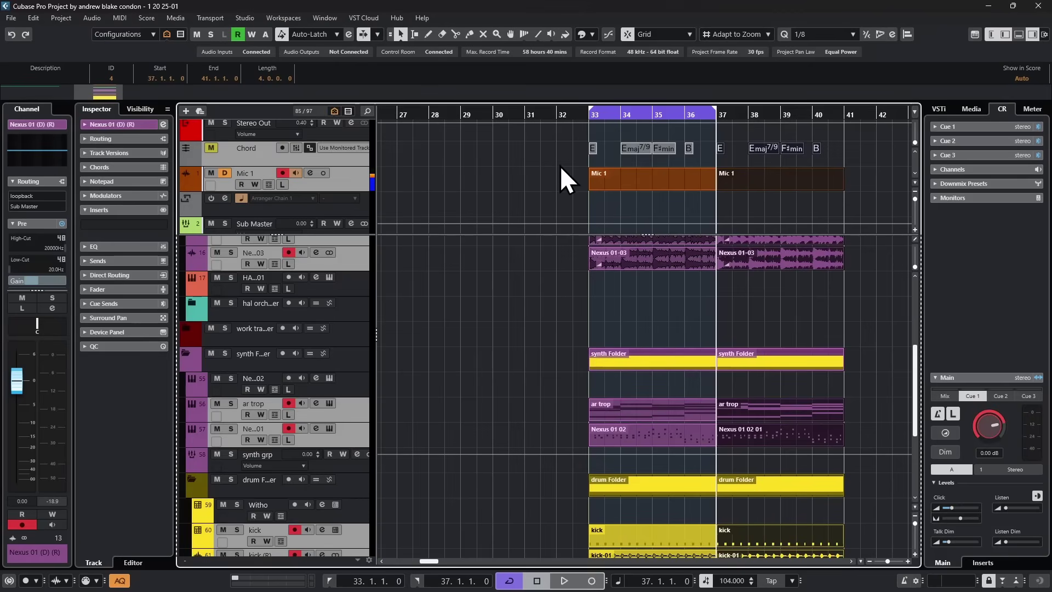
Step: Undo the paste, redo the global copy and paste at bar 37, and set locators to bars 37–41
key(Delete)
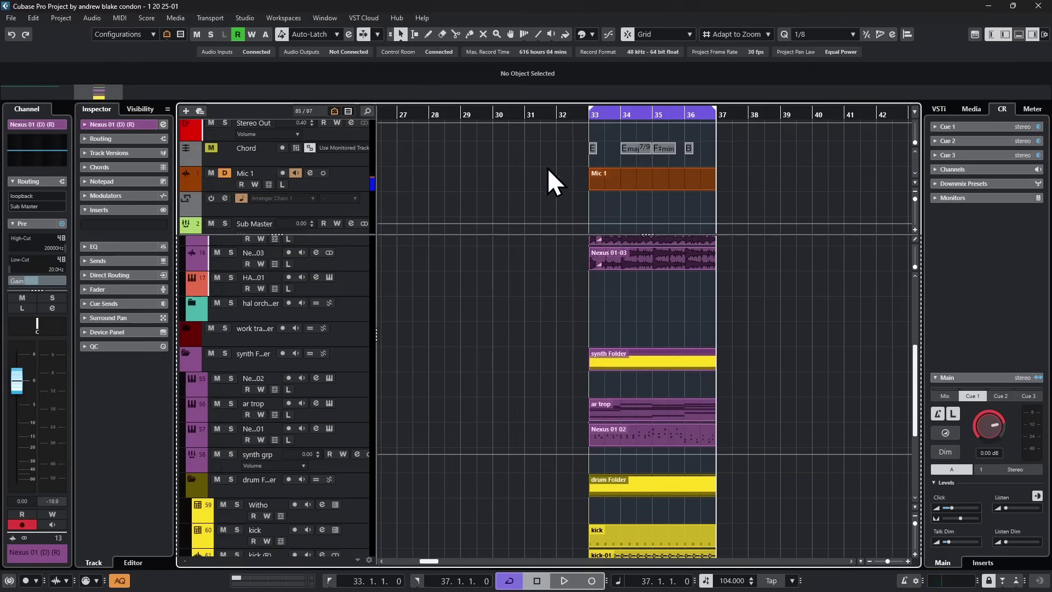
click(635, 160)
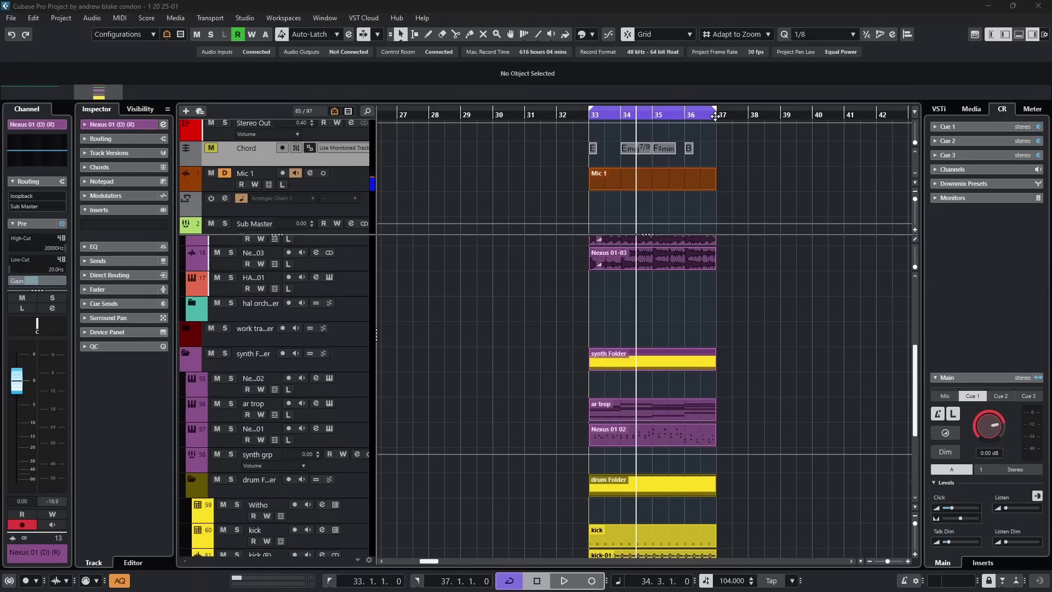
click(715, 116)
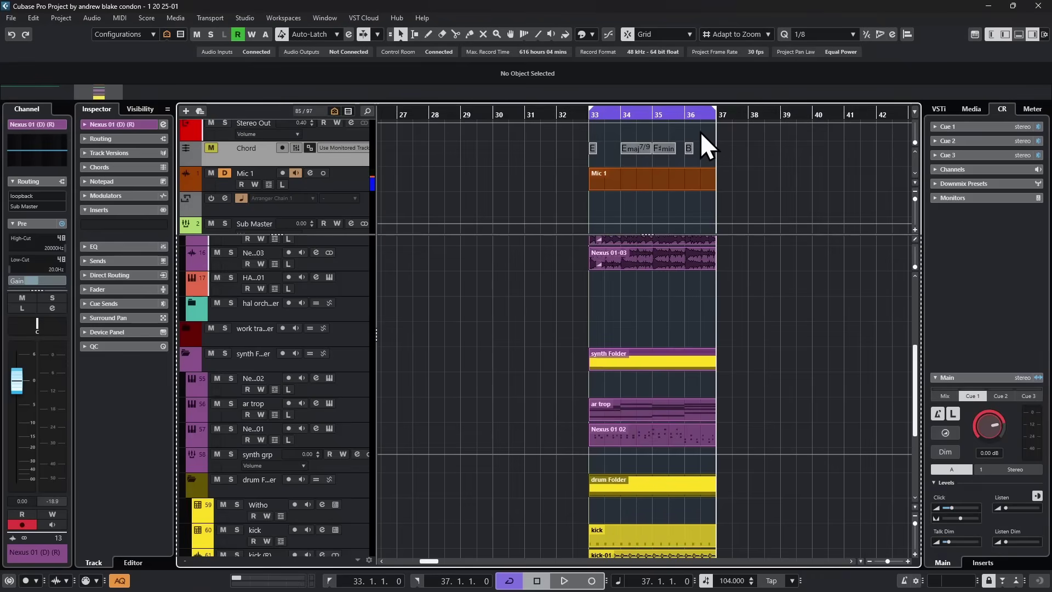
key(ctrl+a)
key(ctrl+d)
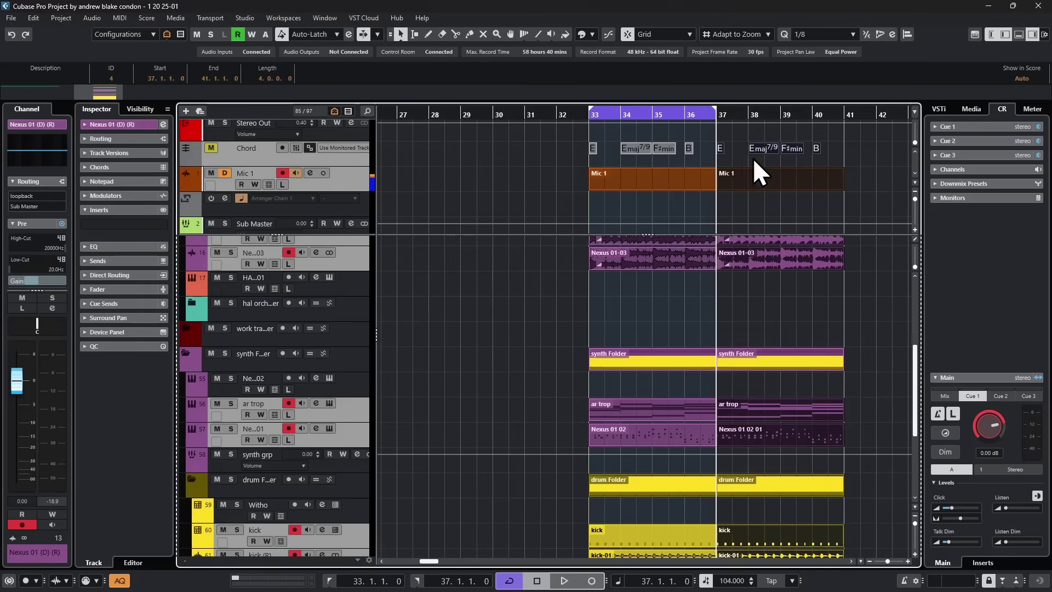
key(p)
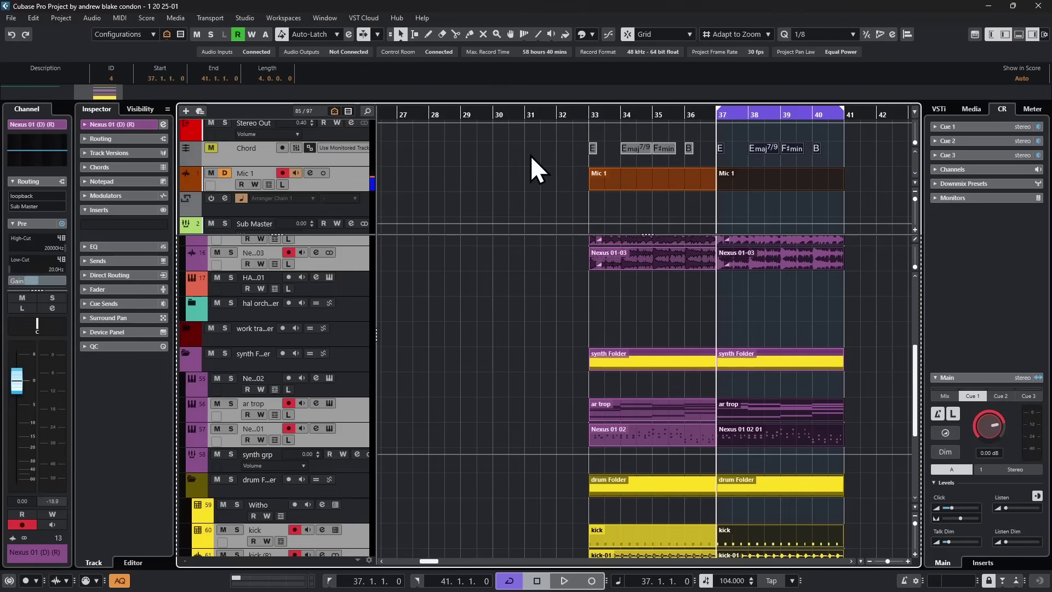
click(34, 18)
click(82, 463)
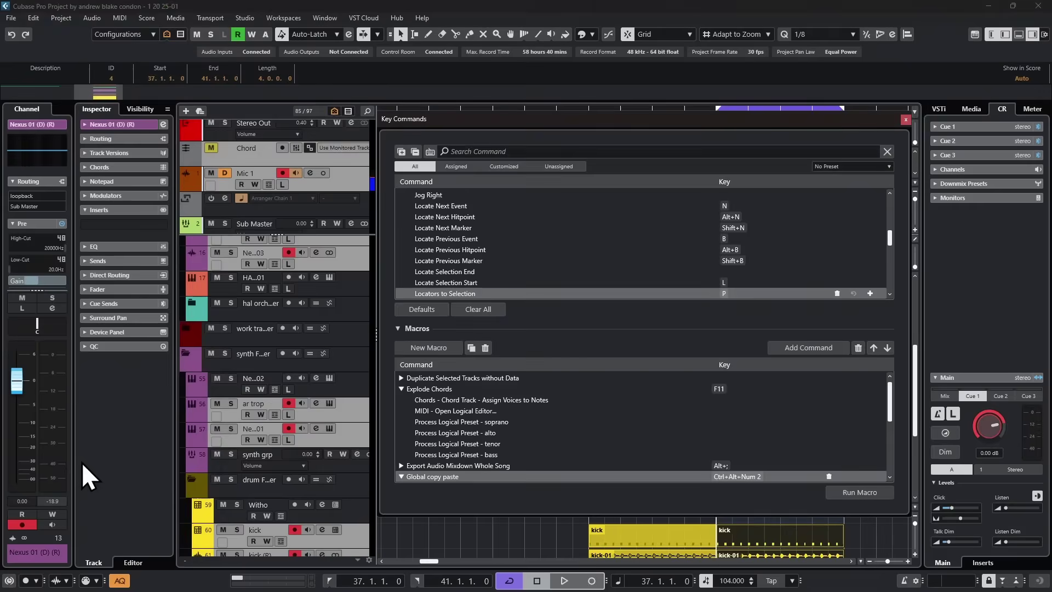
click(420, 347)
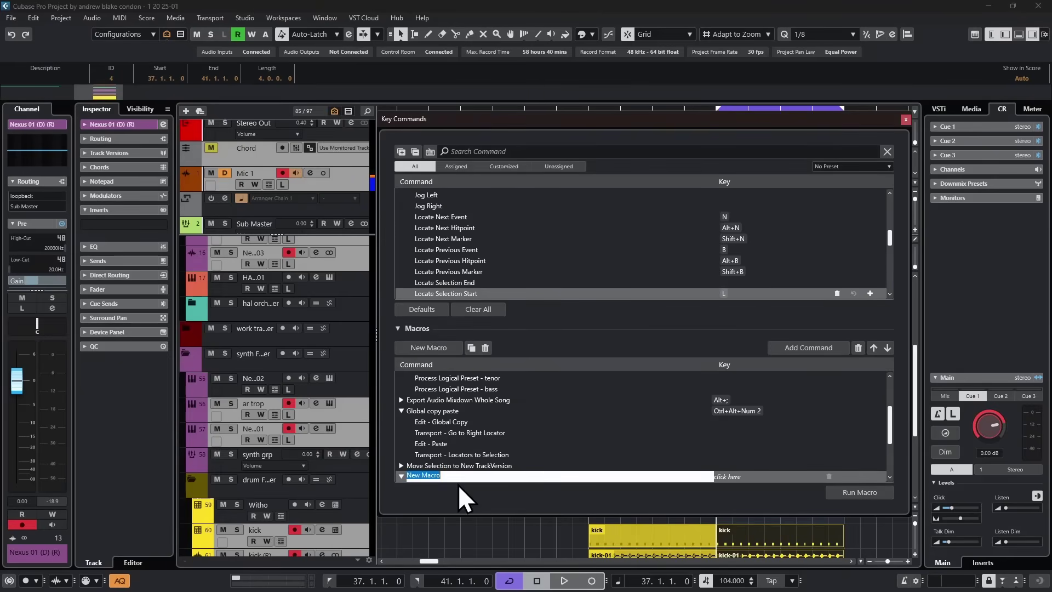
key(Return)
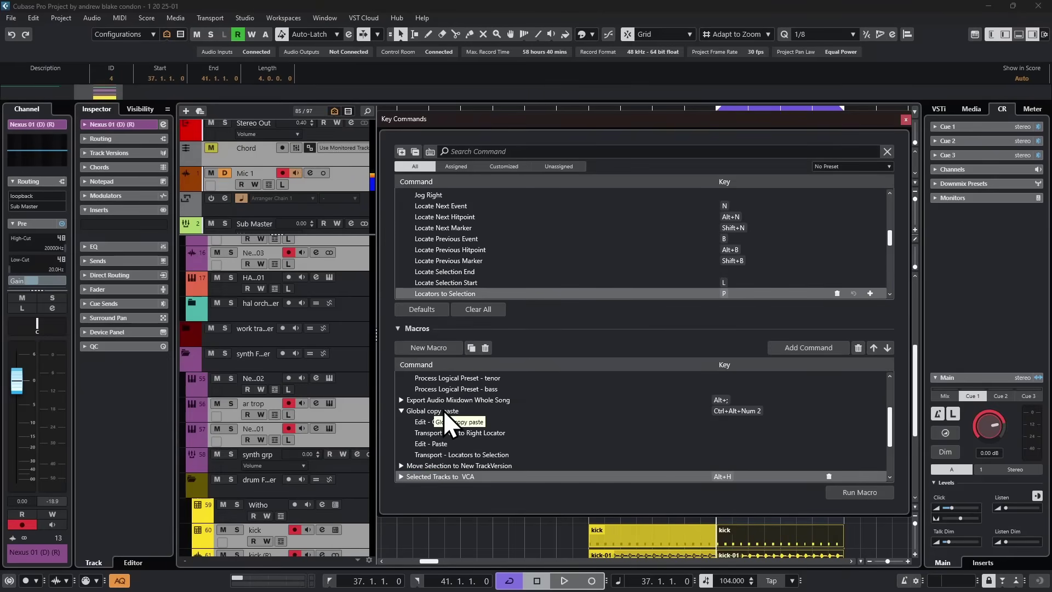
scroll(487, 241, up, 6)
click(500, 148)
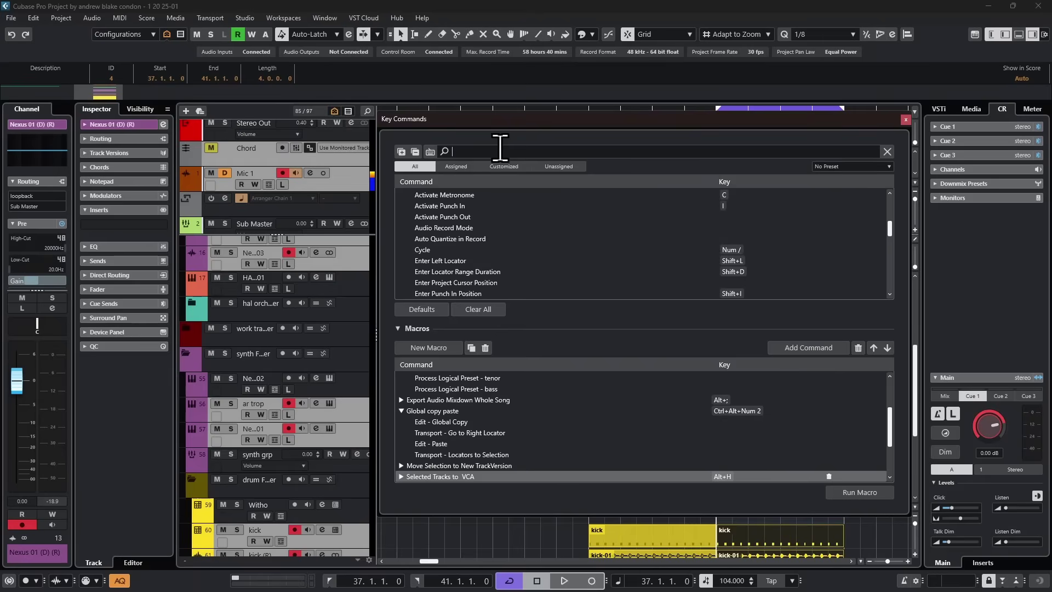
text(global)
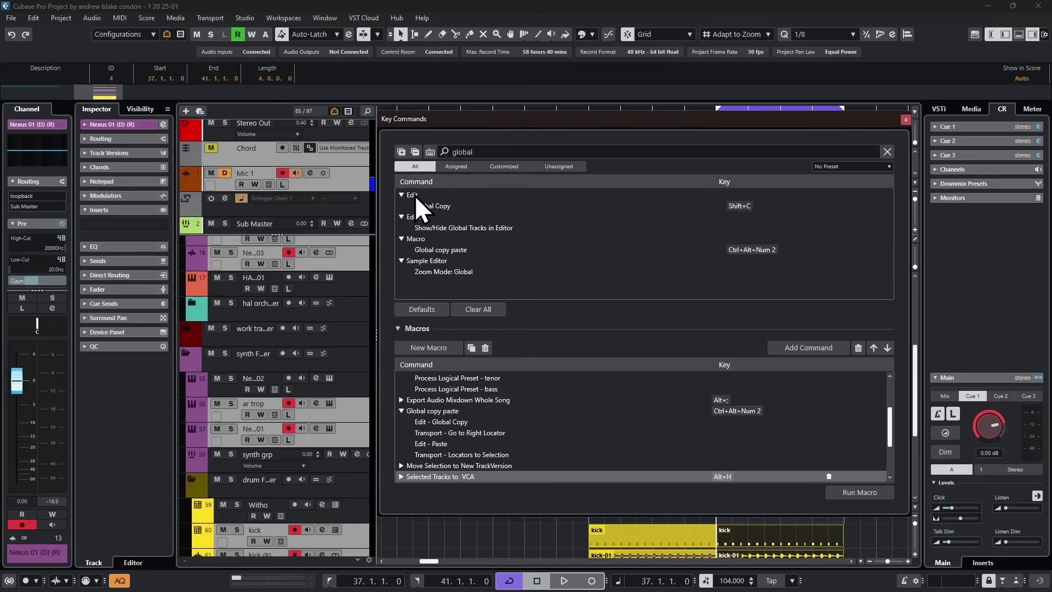
click(441, 207)
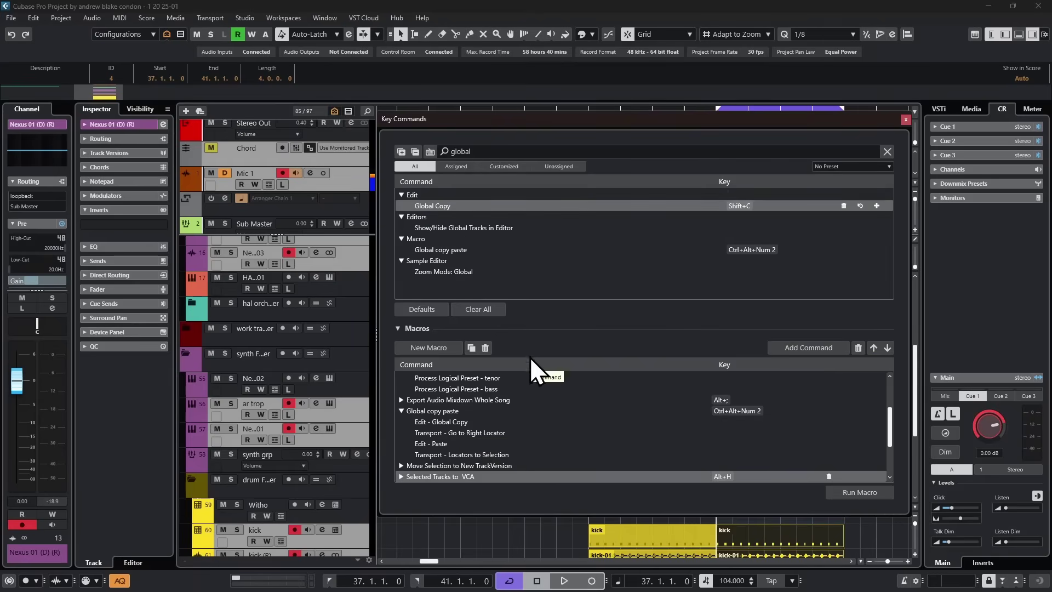
click(495, 150)
text(right lo)
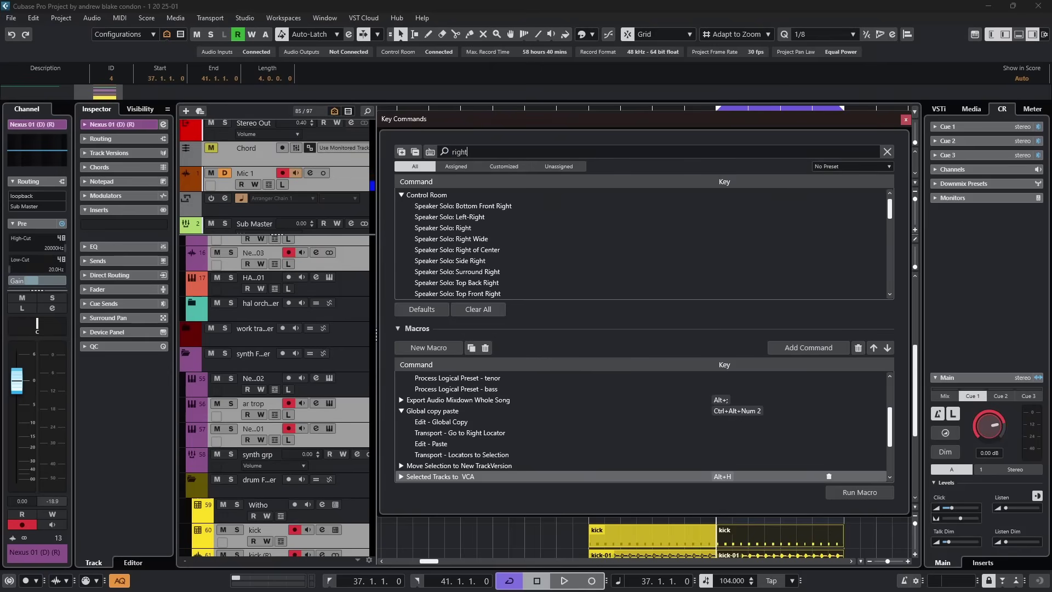
click(448, 229)
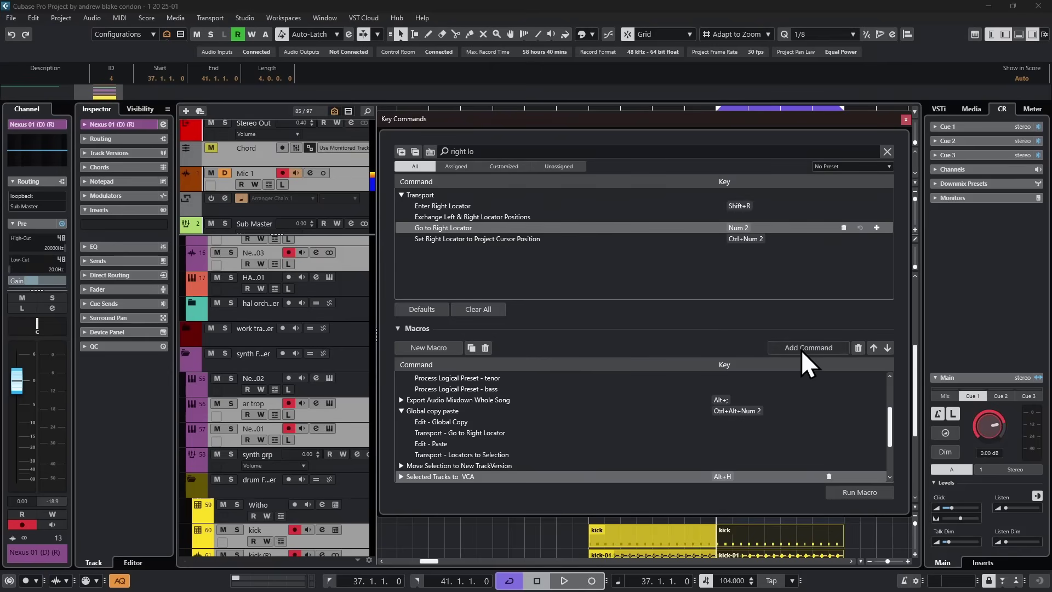
triple_click(463, 152)
text(paste)
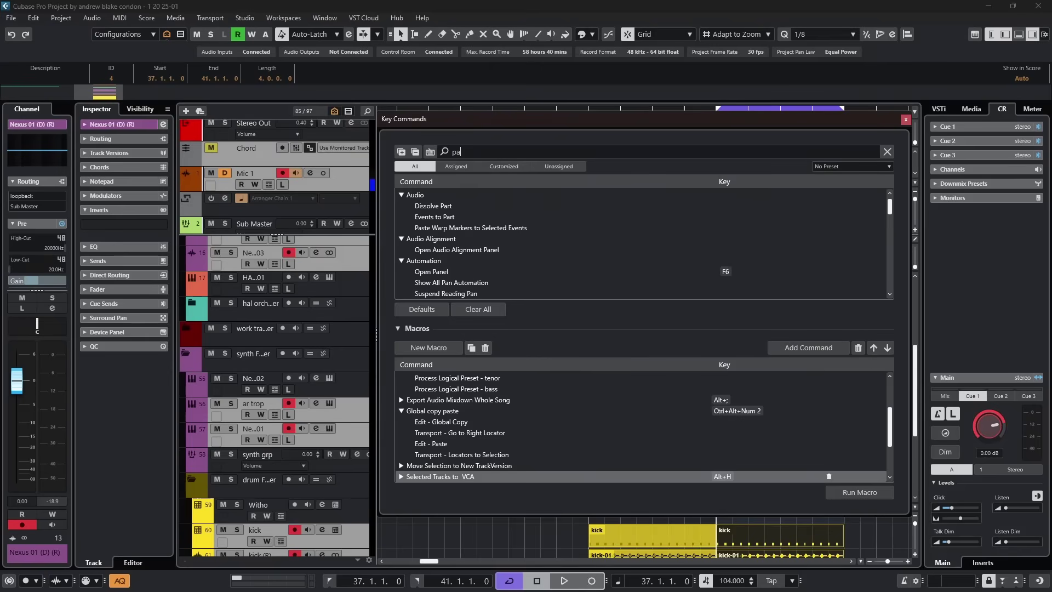
click(431, 230)
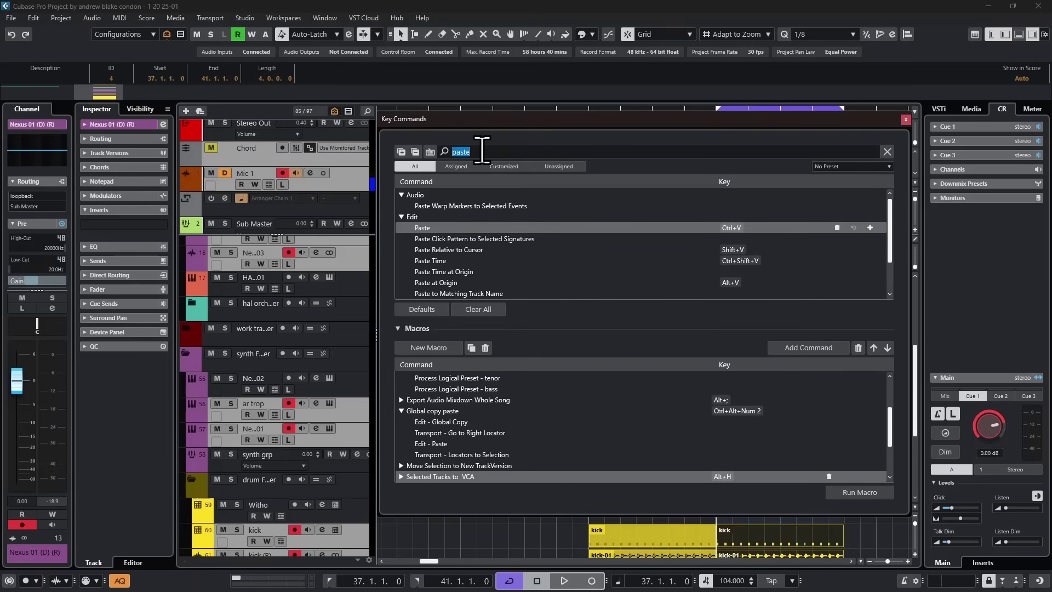
text(locators)
click(436, 261)
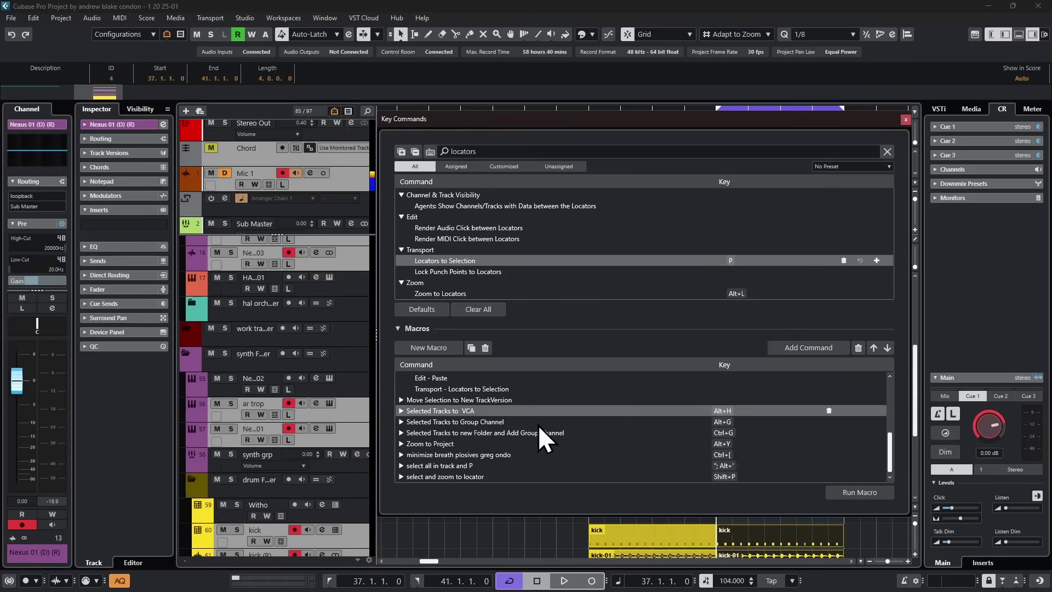
scroll(538, 425, down, 2)
scroll(508, 416, up, 2)
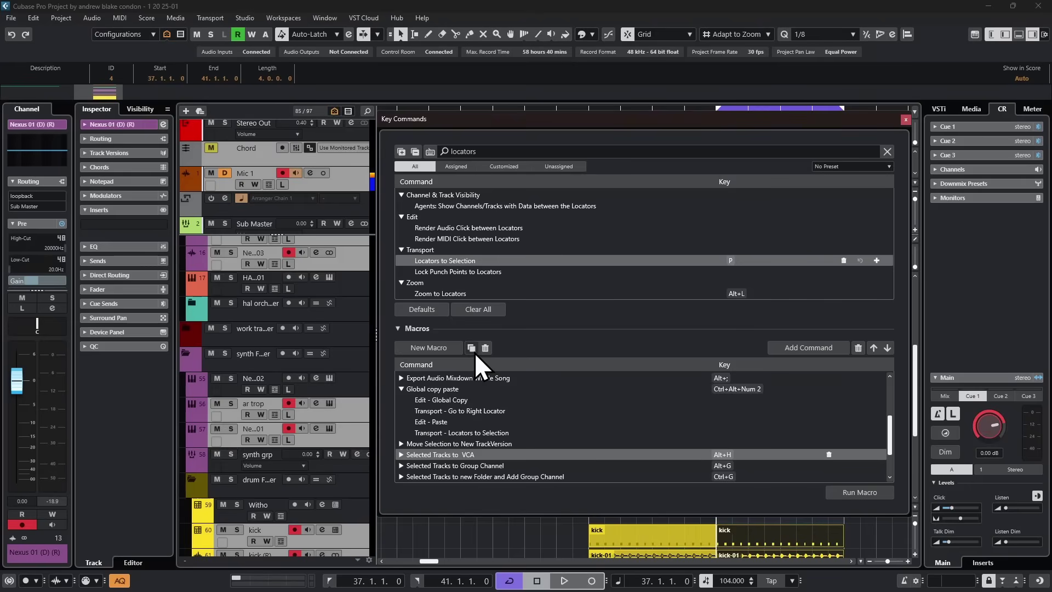
click(437, 388)
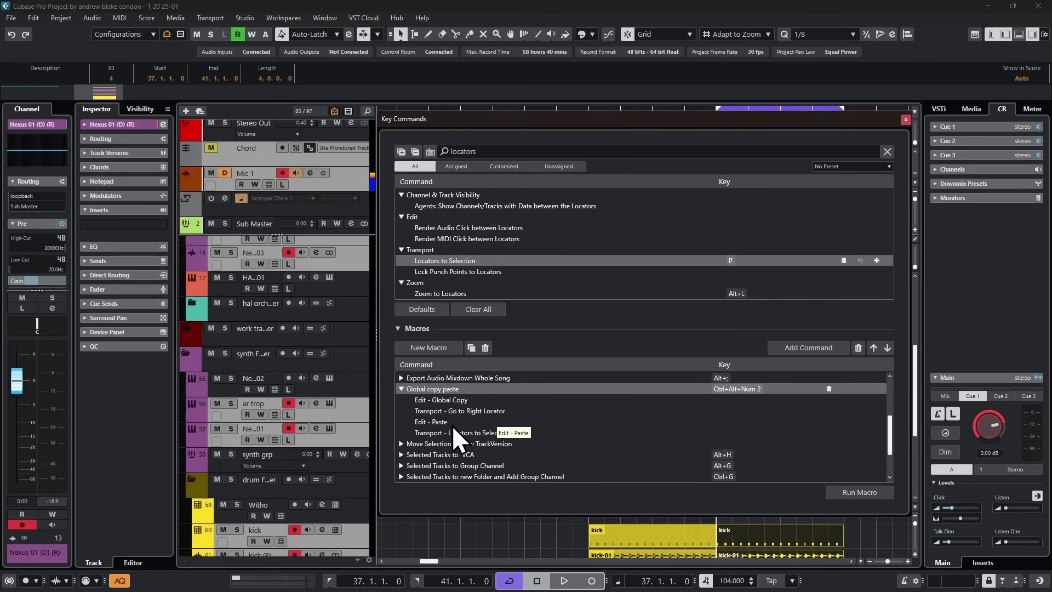
Step: Clear the search, check the Macro folder's Global copy paste uses Ctrl+Alt+Num 2, and close
key(Escape)
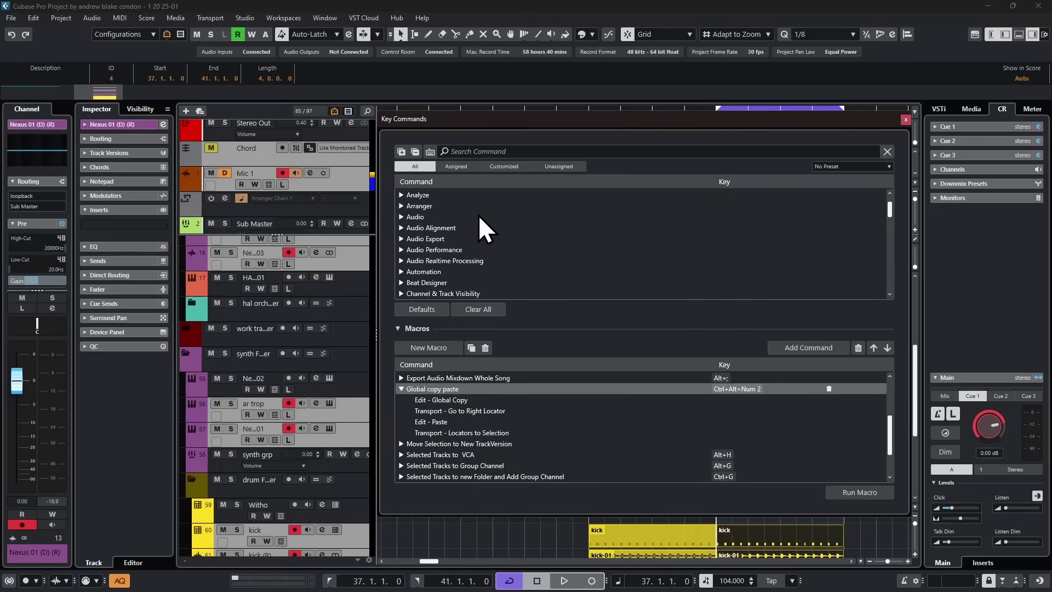
scroll(481, 228, down, 10)
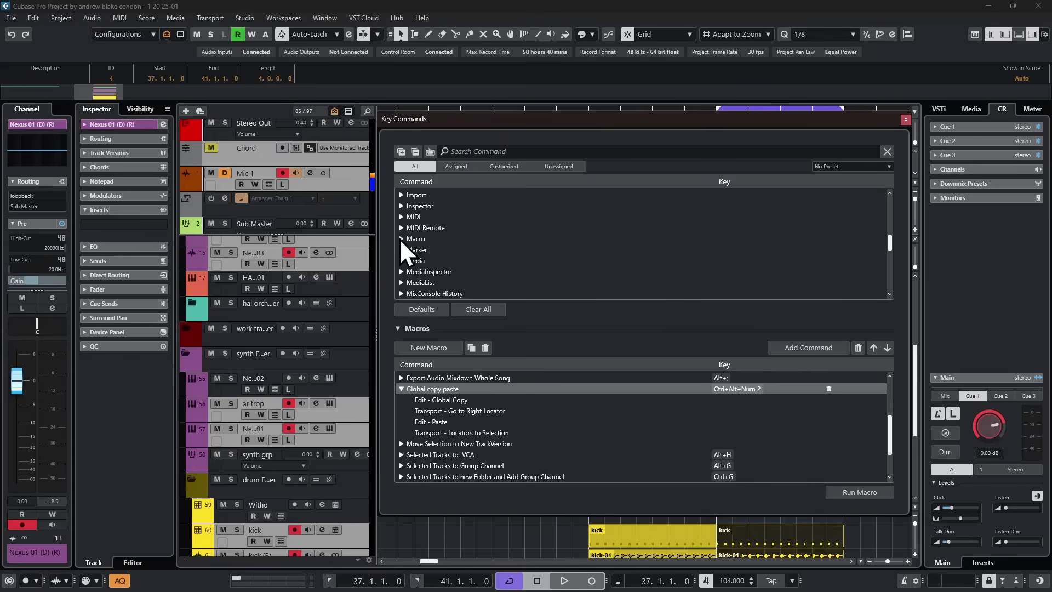
click(401, 239)
scroll(458, 263, down, 1)
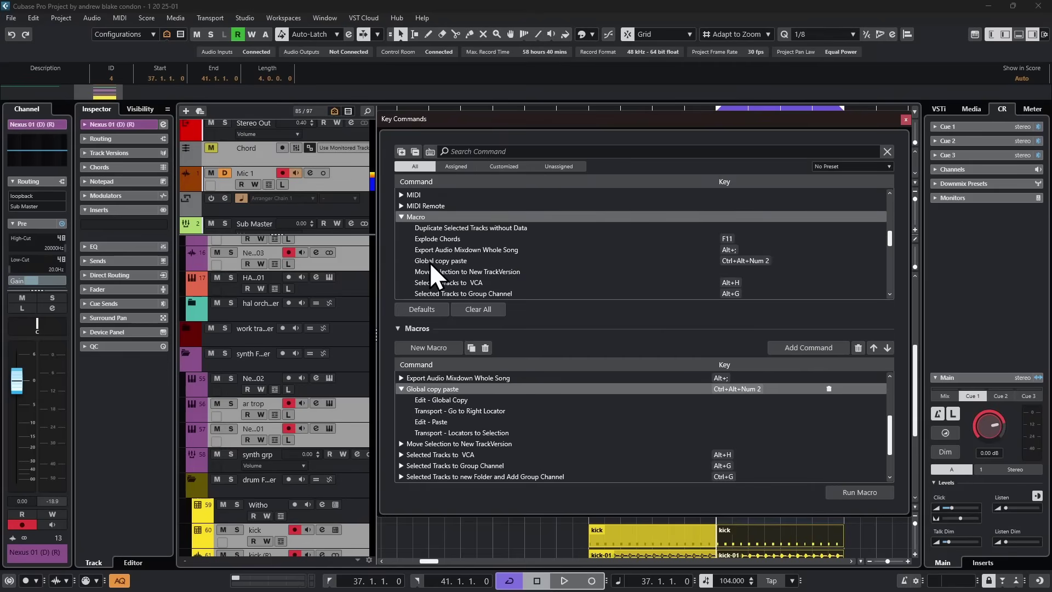
click(443, 261)
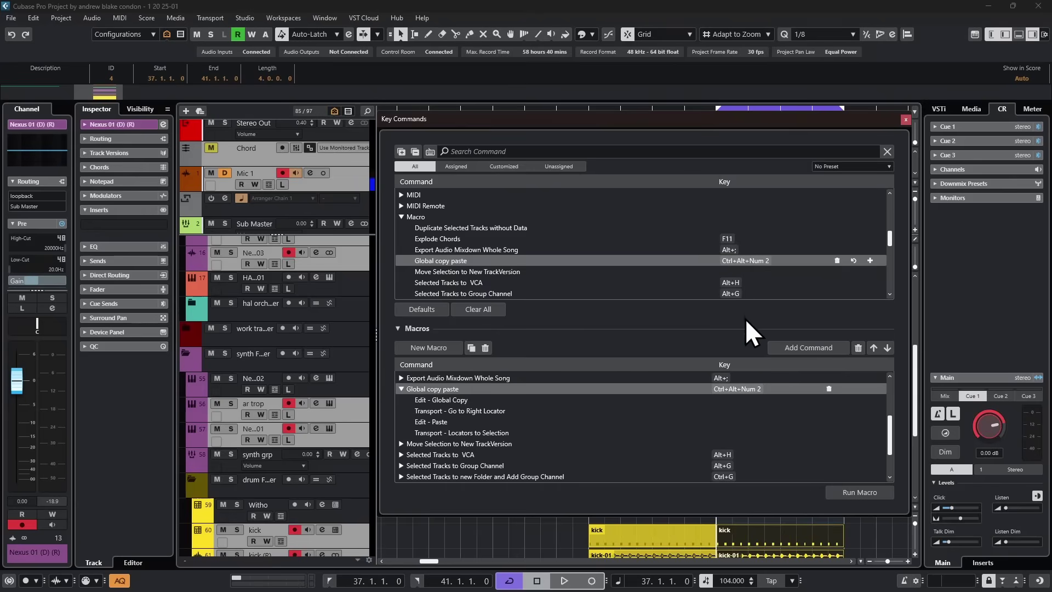
key(Escape)
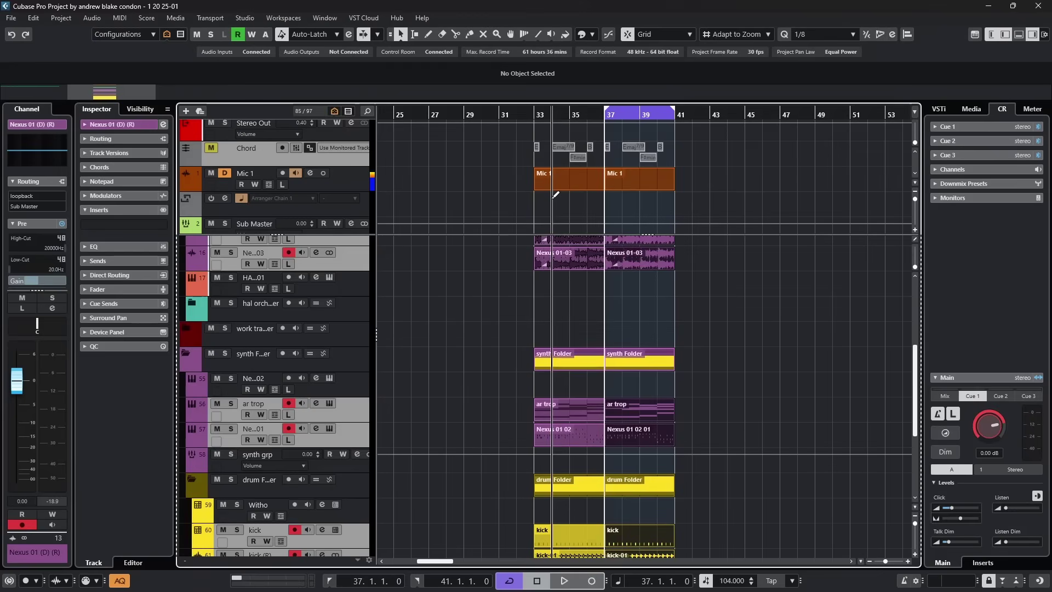
Step: Run the Global copy paste macro three times, then undo back to one copy at bars 41–45
key(ctrl+d)
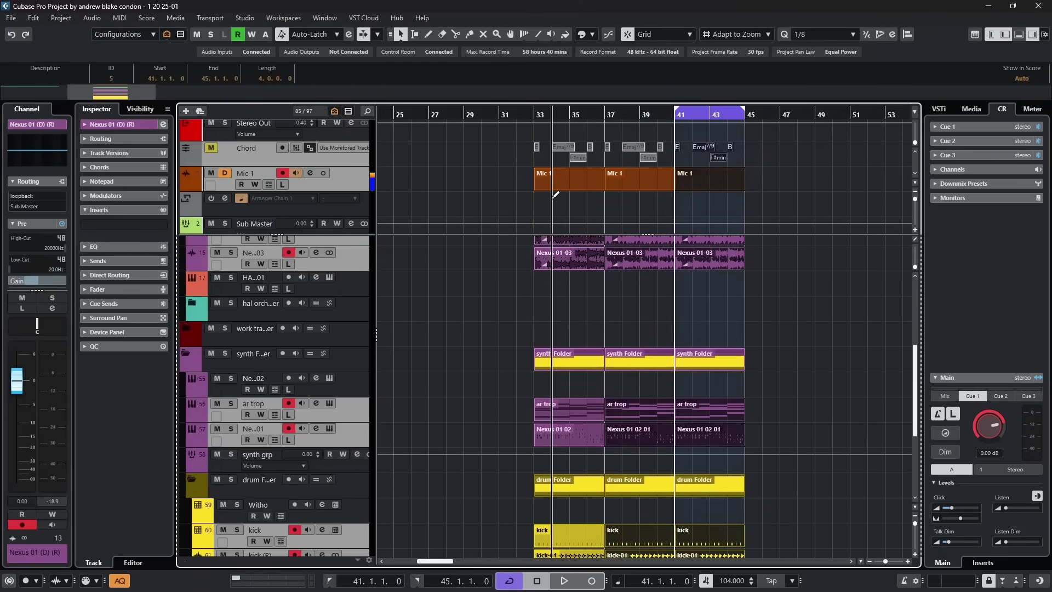
key(ctrl+d)
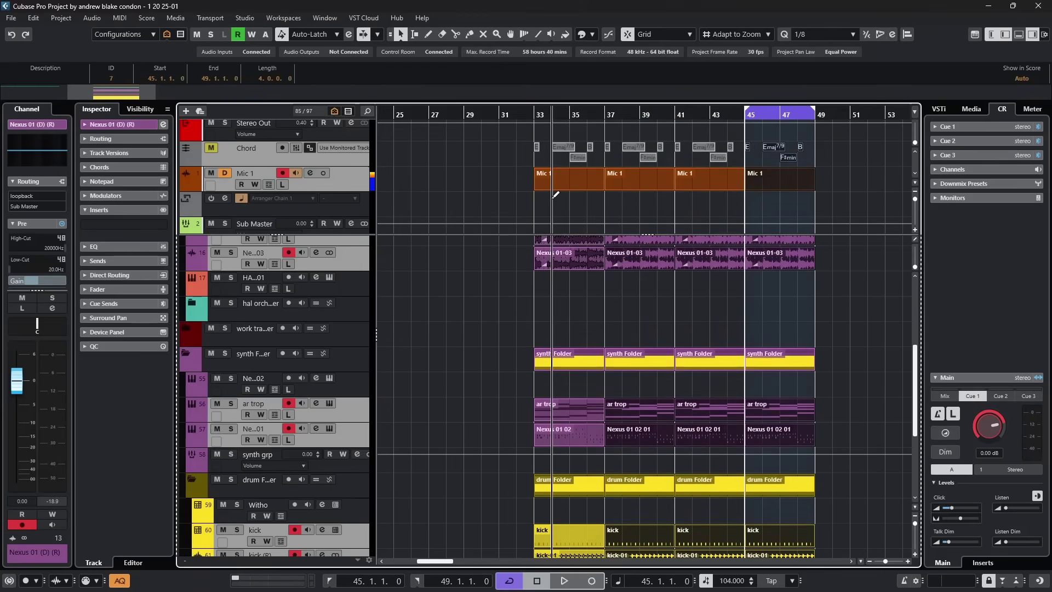
key(ctrl+d)
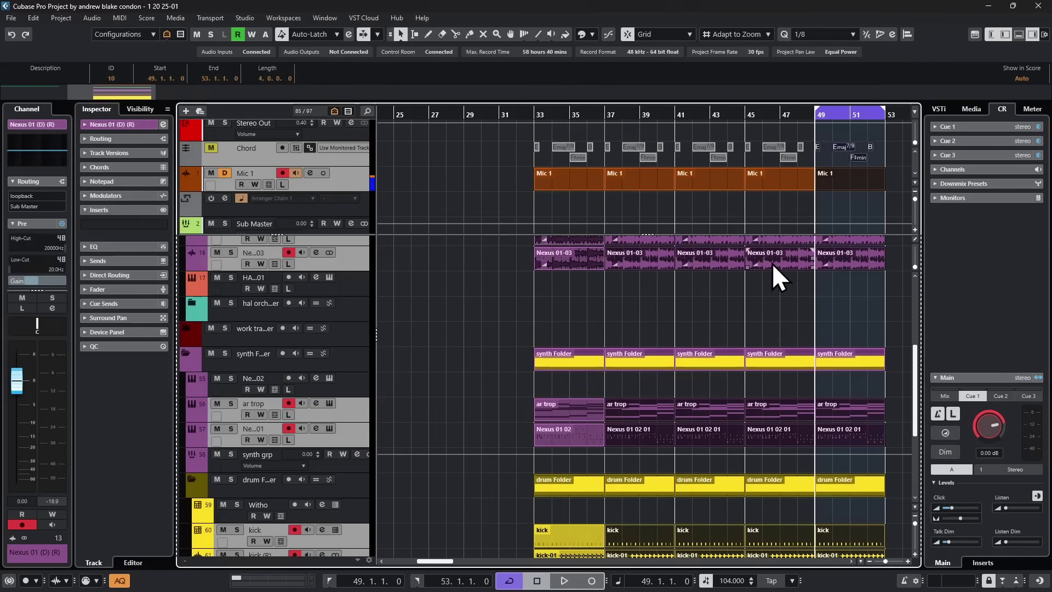
scroll(653, 390, down, 3)
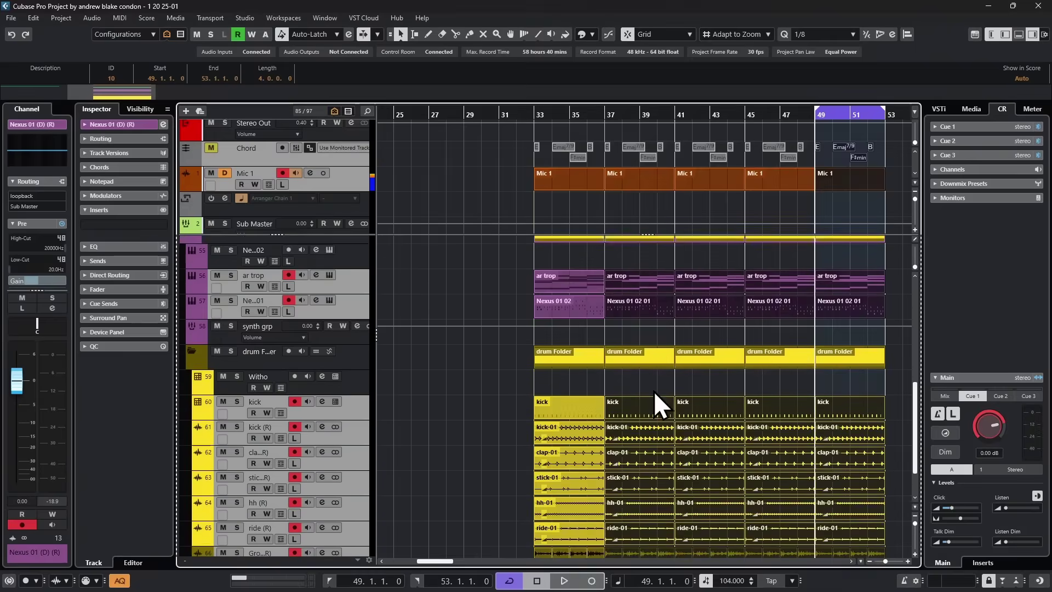
scroll(654, 390, up, 6)
scroll(653, 390, down, 3)
scroll(653, 390, up, 3)
scroll(653, 390, down, 2)
scroll(653, 390, up, 4)
key(2)
key(g)
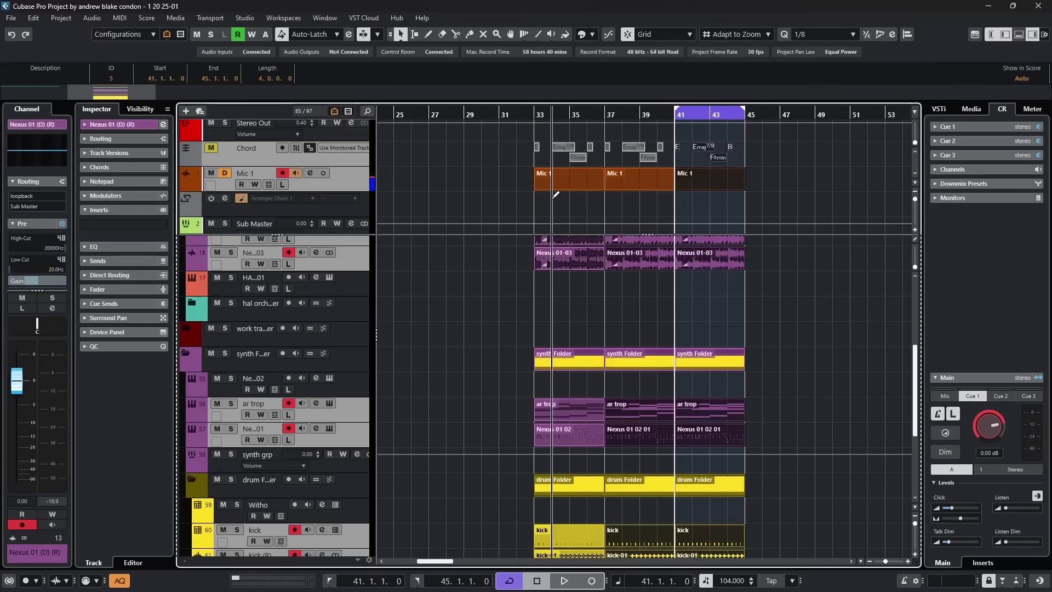
Step: Run the Global copy paste macro twice to add copies at bars 45–49 and 49–53
key(ctrl+d)
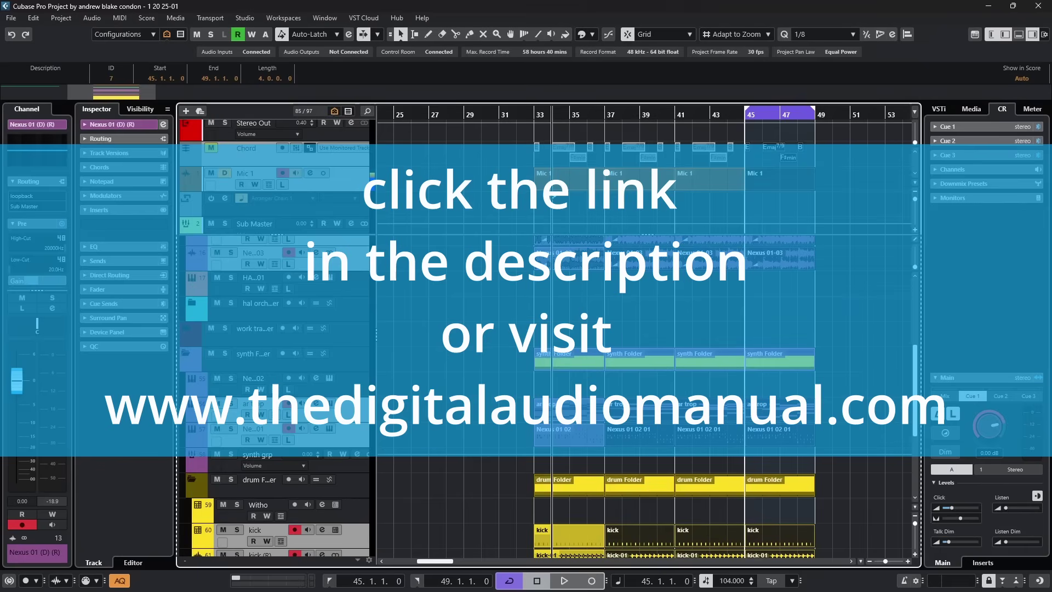
key(ctrl+d)
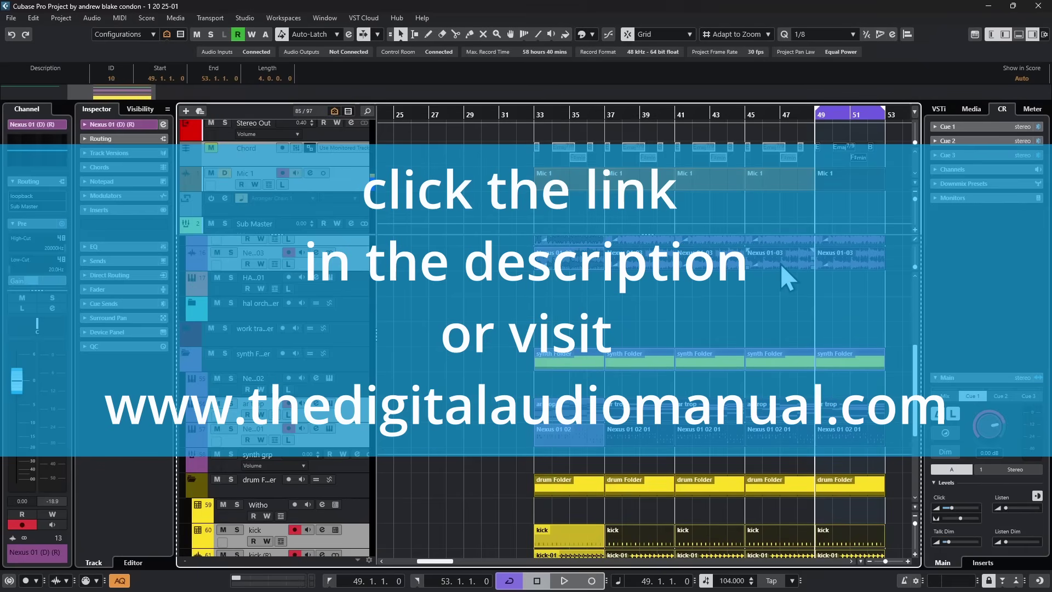
scroll(664, 408, down, 4)
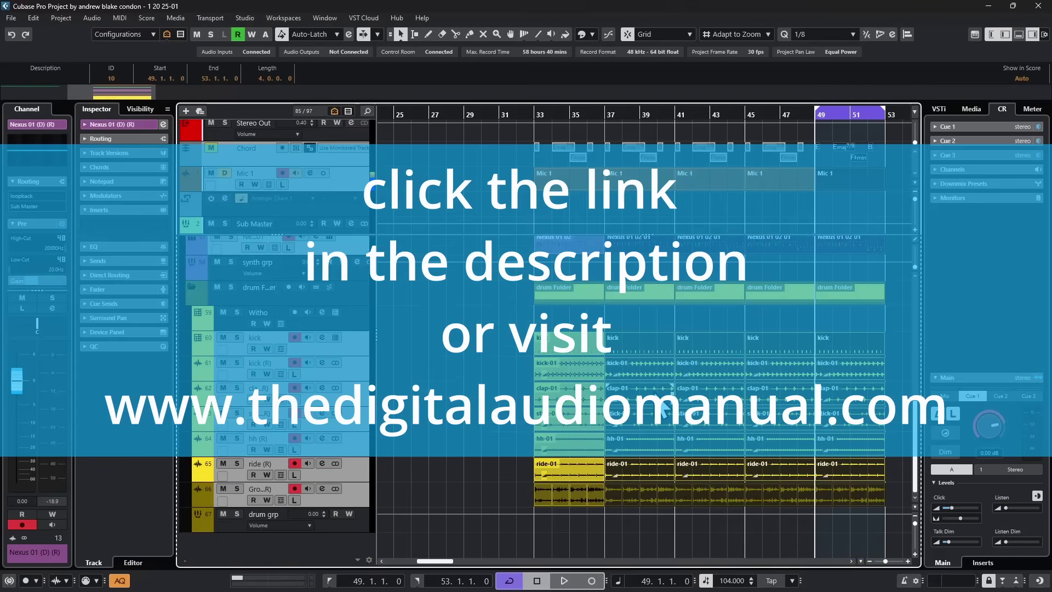
scroll(664, 410, up, 15)
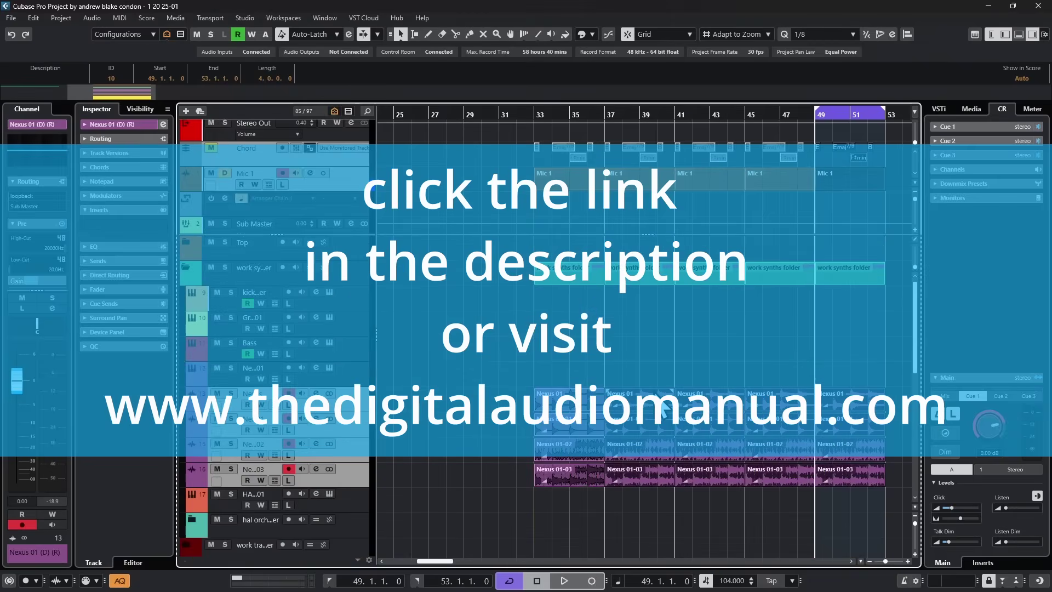